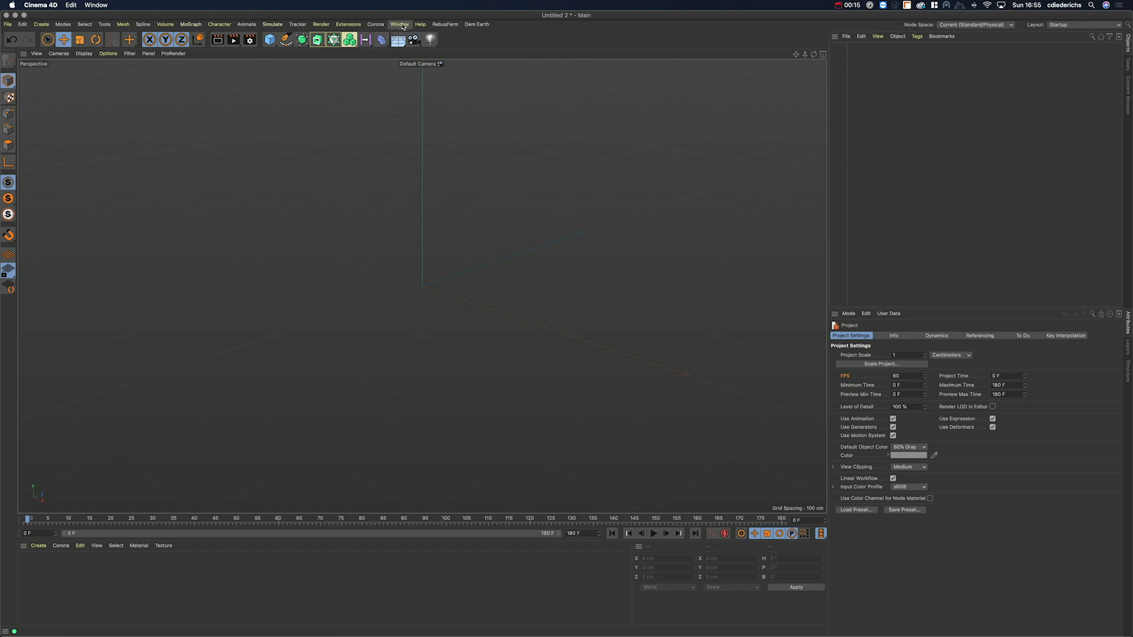
Step: Open the Window menu listing the editor windows
left_click(402, 27)
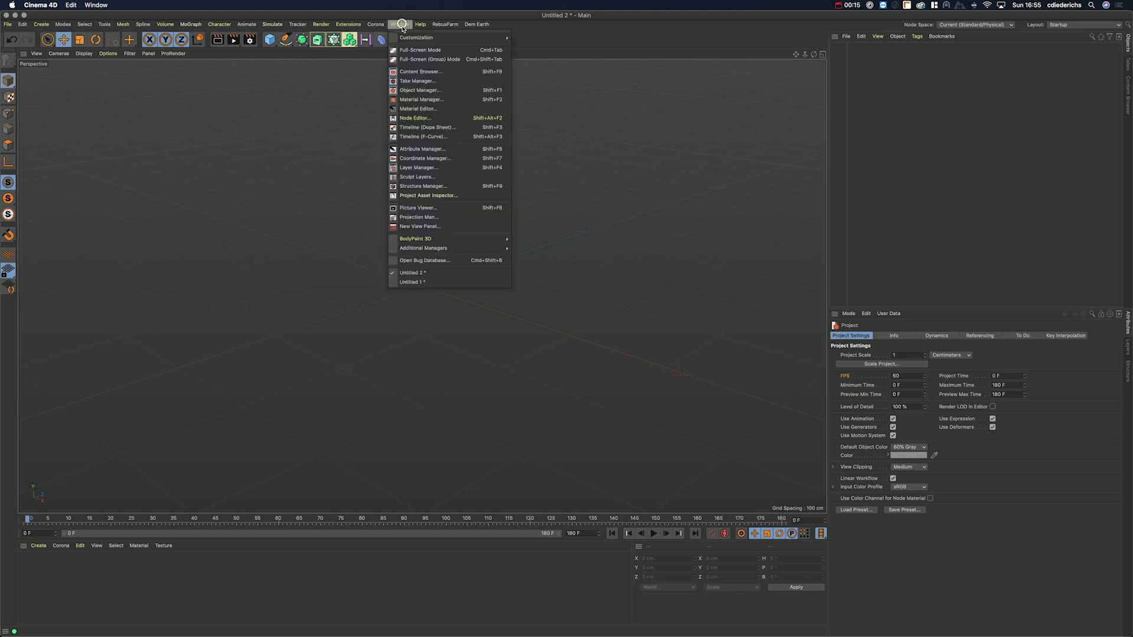
Step: Open the Dope Sheet timeline window, enlarge it, then close it
left_click(431, 128)
left_click_drag(499, 378, 498, 469)
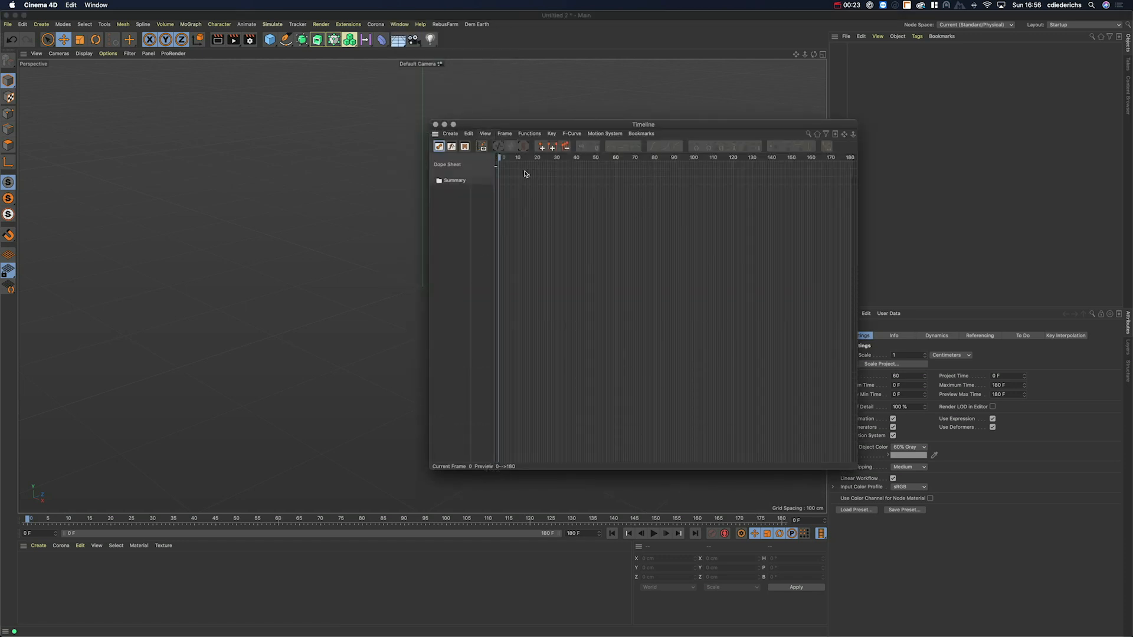
left_click(436, 125)
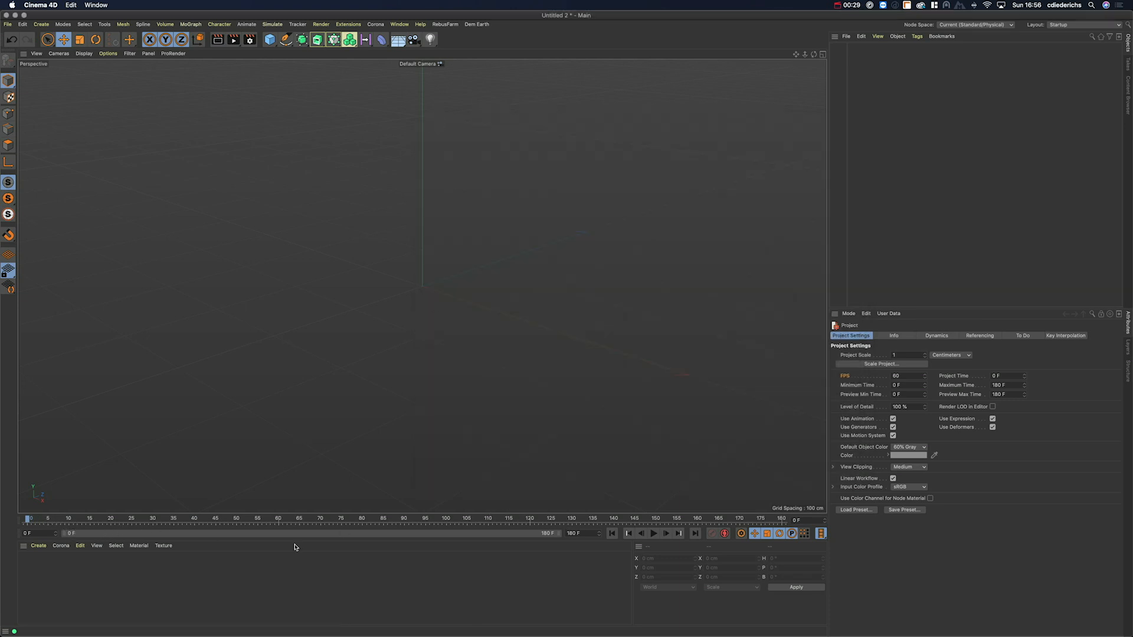
Step: Set the project's timeline end frame to 90
left_click_drag(576, 534, 548, 535)
type("90")
key("Return")
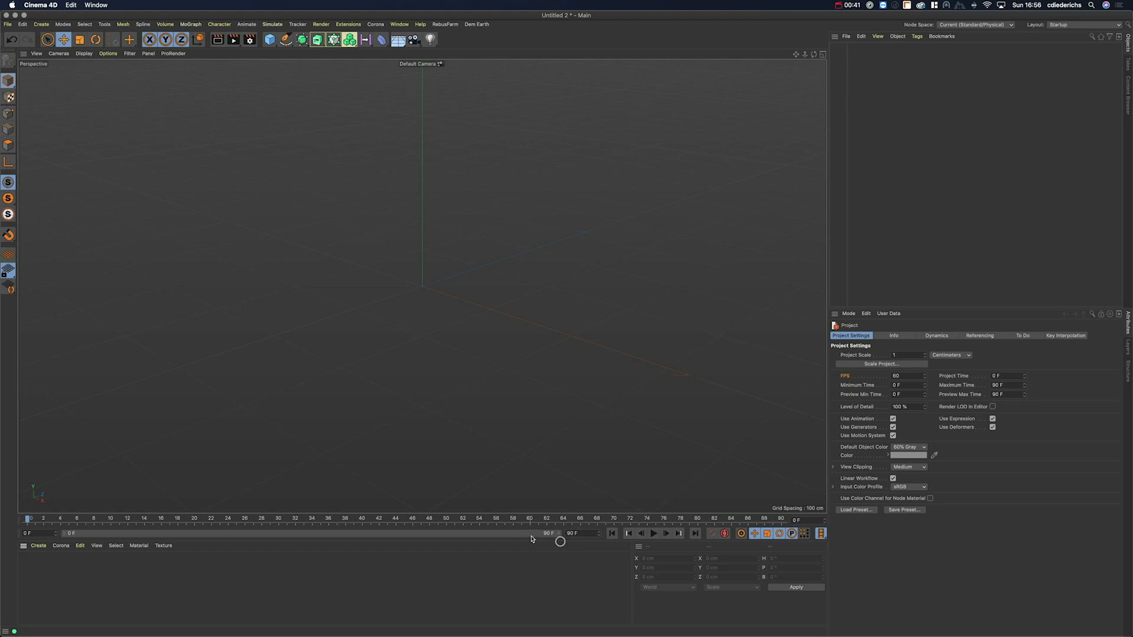
Step: Adjust the preview range handle so the preview range also ends at 90 F
left_click_drag(558, 534, 397, 541)
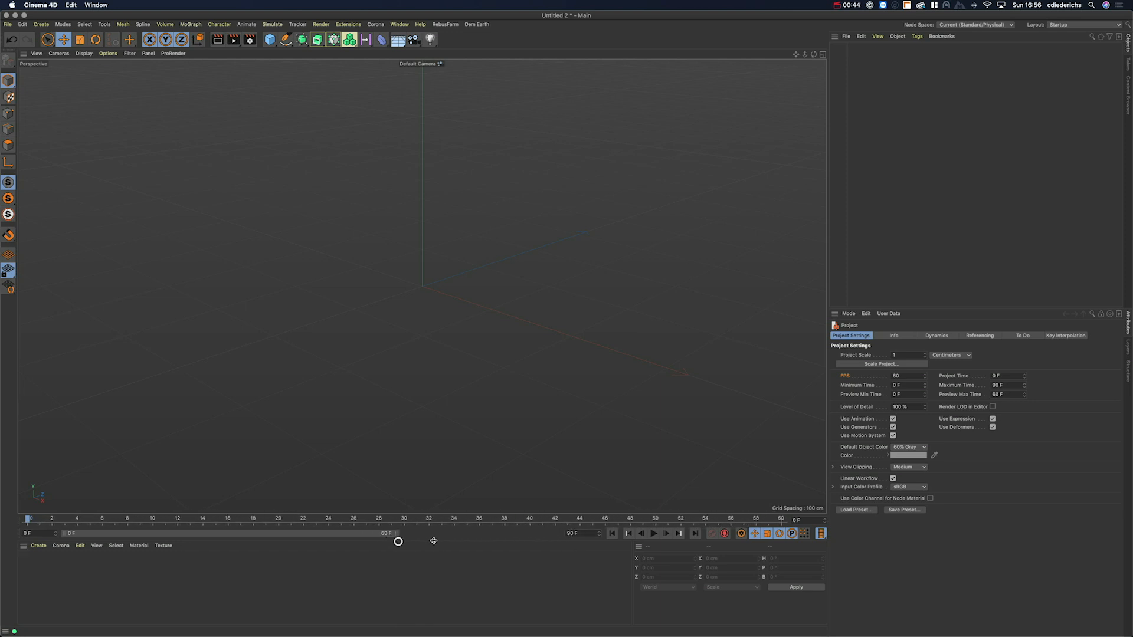
double_click(561, 535)
left_click_drag(395, 534, 565, 542)
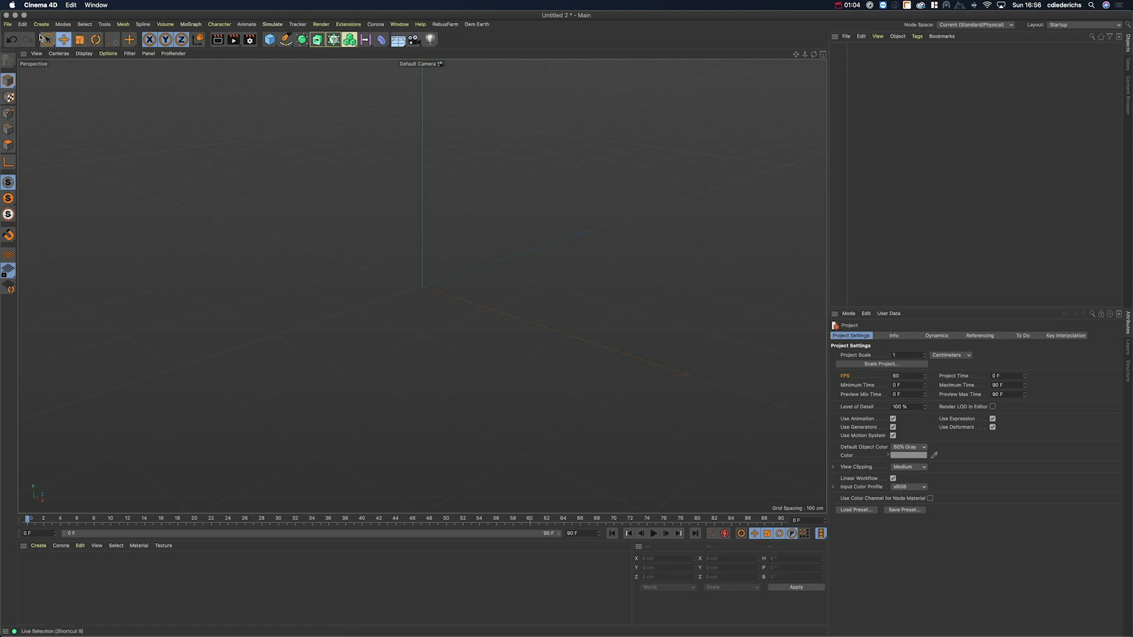
left_click(22, 24)
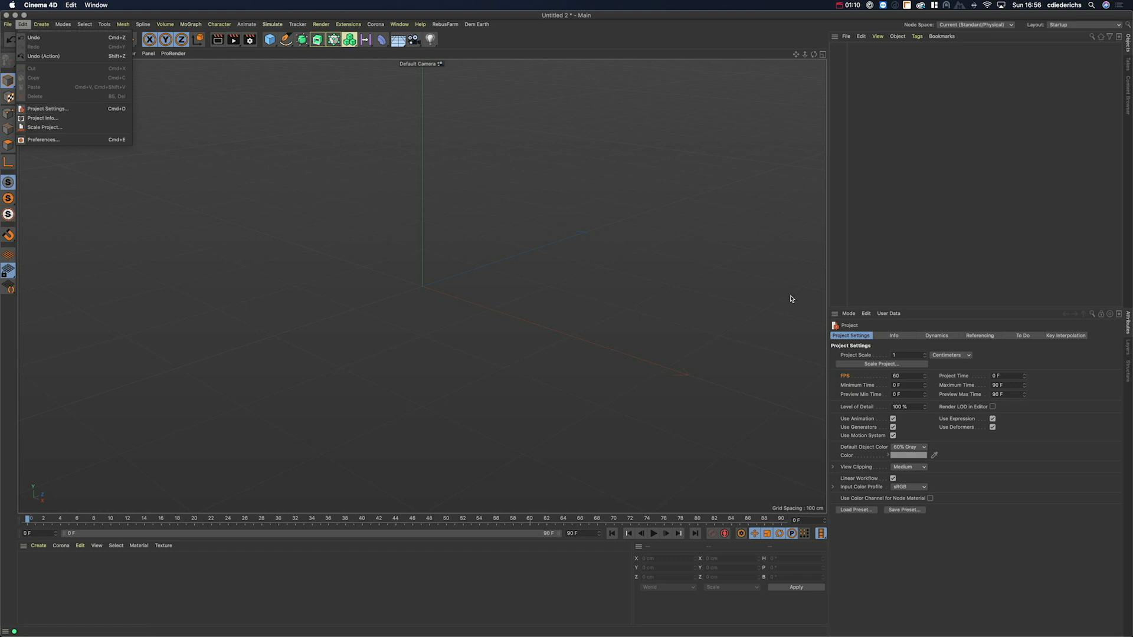
Step: Change the project FPS in Project Settings to 30, trying 60, so the timeline ends at 45 F
left_click(1034, 536)
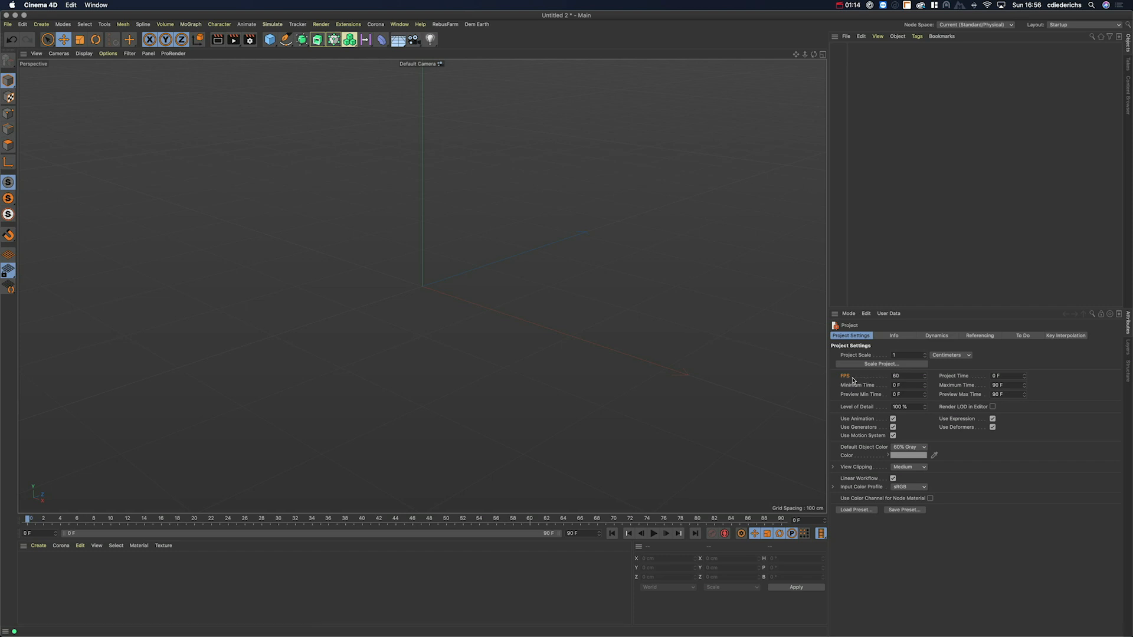
left_click_drag(906, 378, 879, 378)
type("30")
key("Return")
type("60")
key("Return")
key("Return")
left_click(563, 534)
left_click(579, 534)
left_click(907, 375)
left_click_drag(911, 375, 877, 375)
left_click(906, 375)
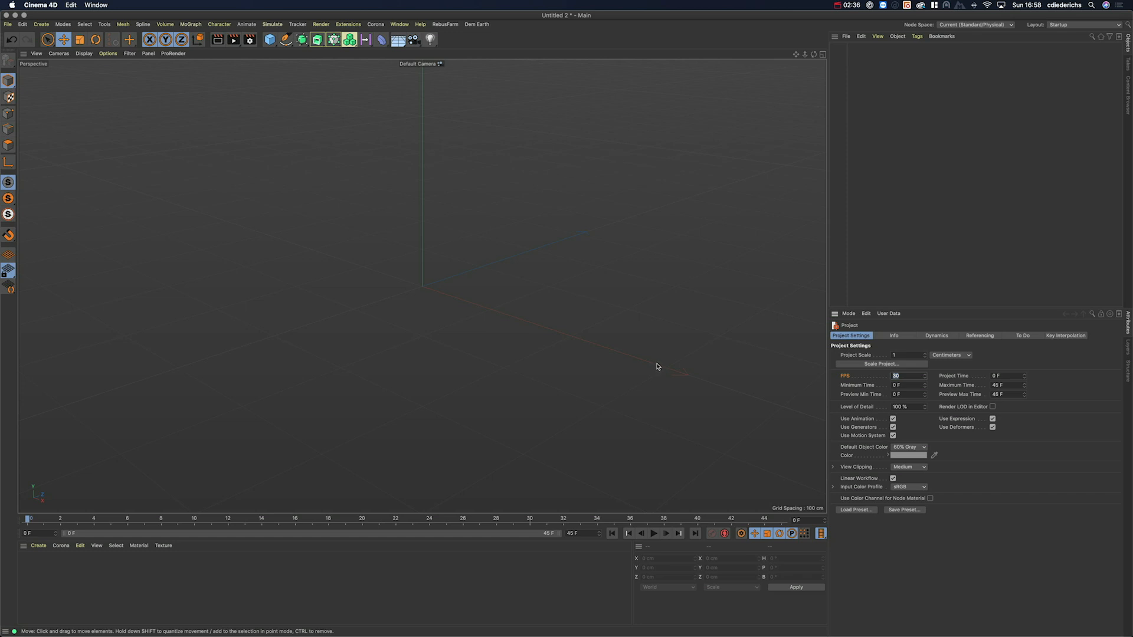
left_click(903, 375)
Step: Open Render Settings on the Output page and inspect the project and render frame rates
left_click(250, 40)
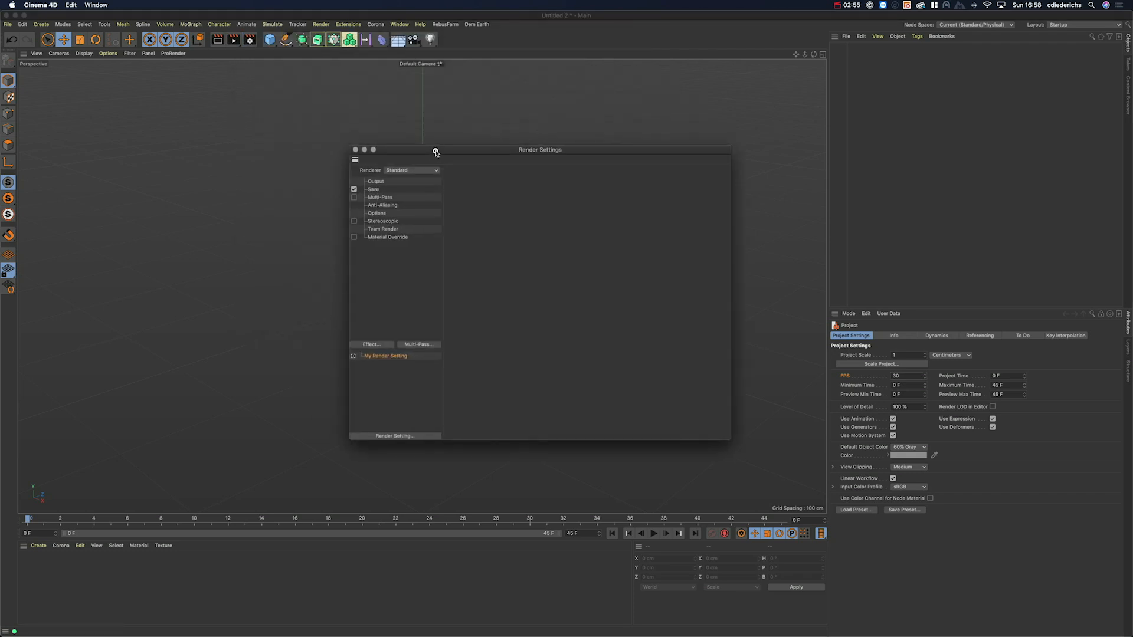
left_click(376, 182)
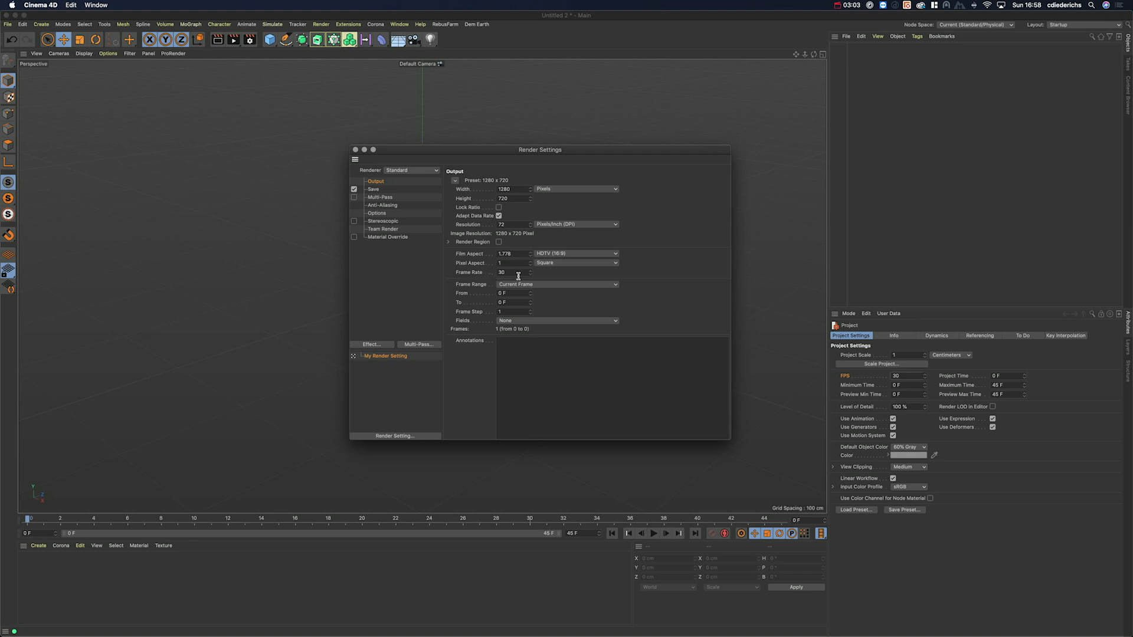
double_click(896, 376)
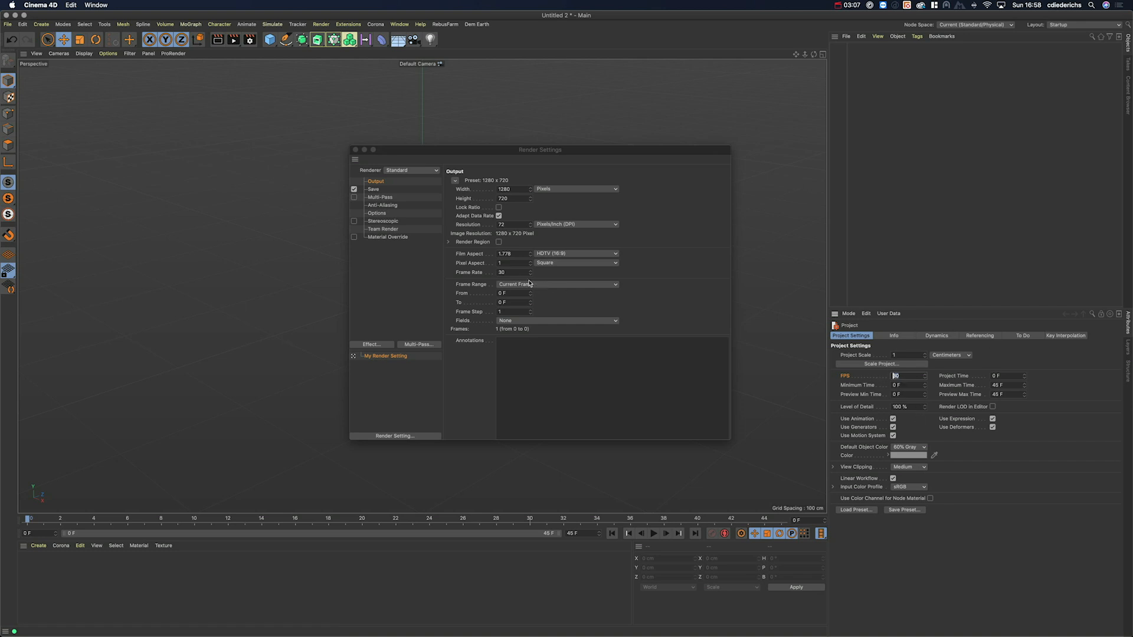
double_click(509, 273)
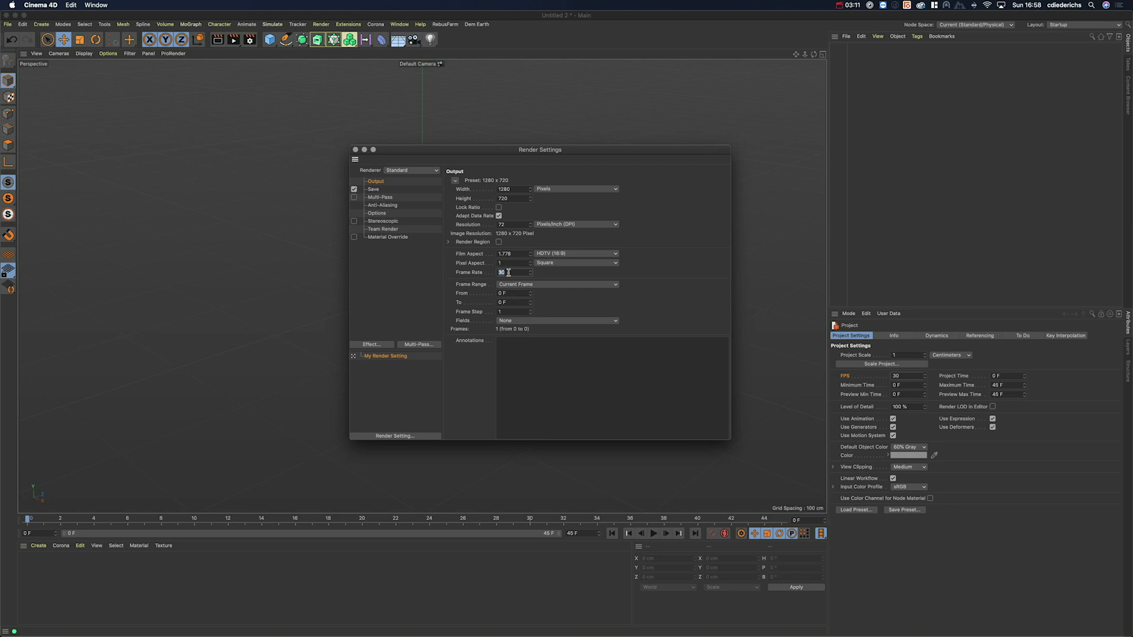
Step: Set the project frame rate back to 60 FPS
double_click(906, 375)
type("60")
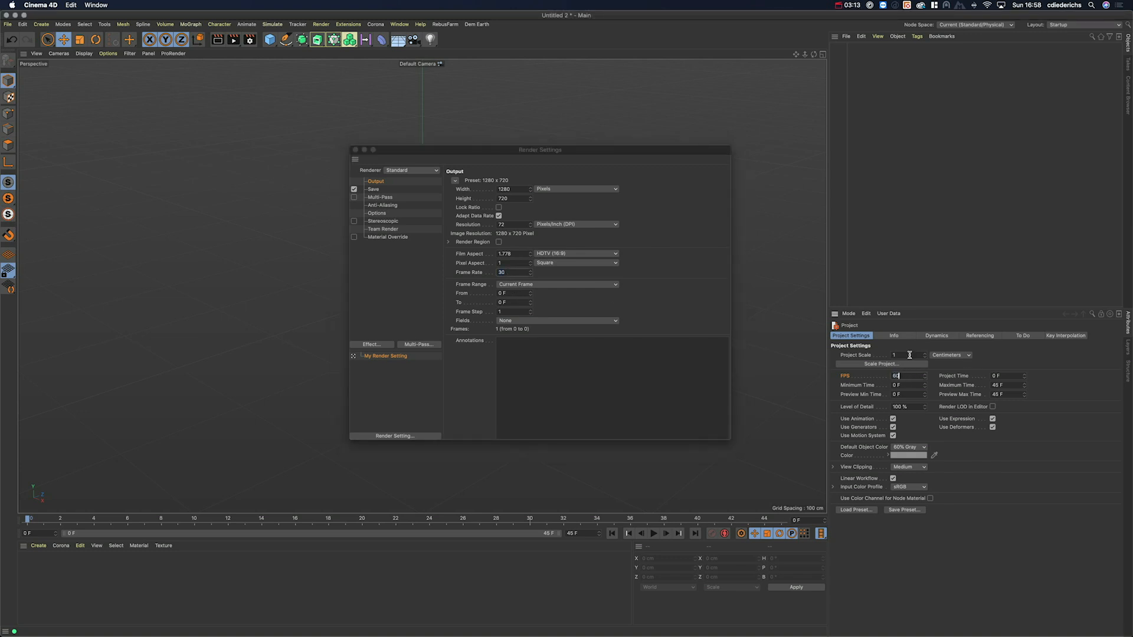
key("Return")
left_click(546, 285)
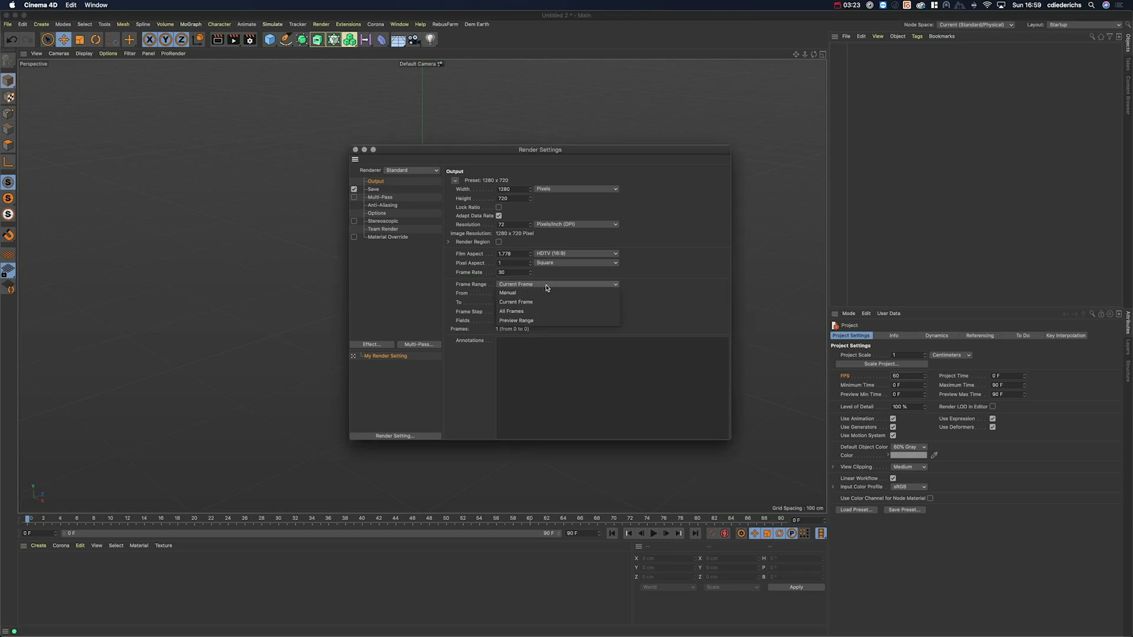
Step: Set the render Frame Range to All Frames, Frame Rate to 60, then Frame Range to Current Frame
left_click(519, 312)
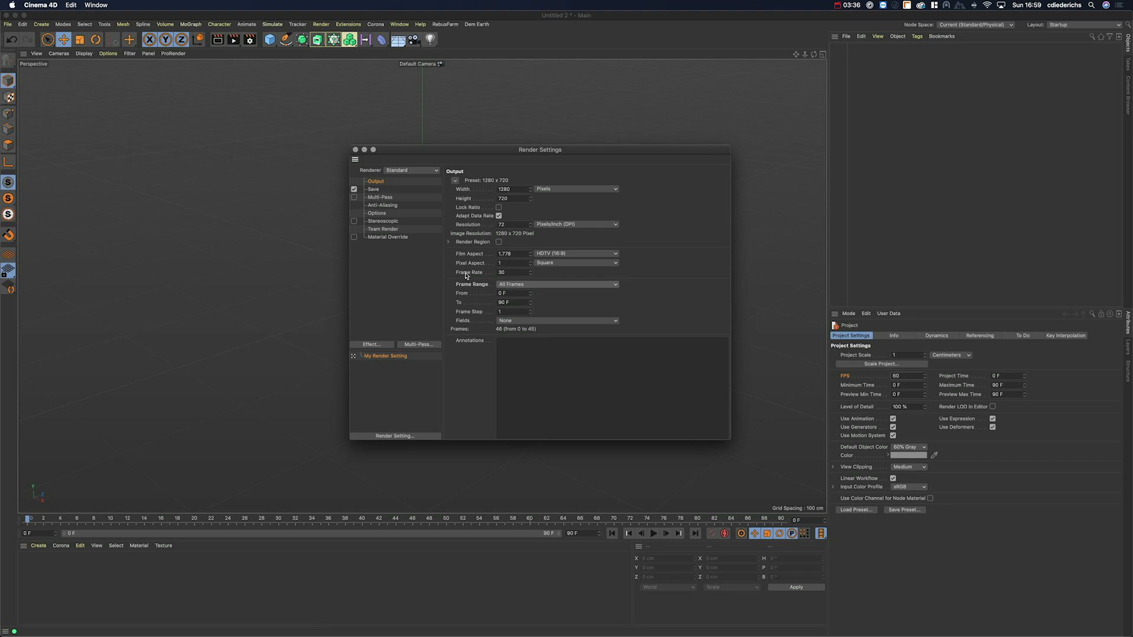
left_click_drag(513, 273, 488, 272)
left_click(513, 274)
key("Return")
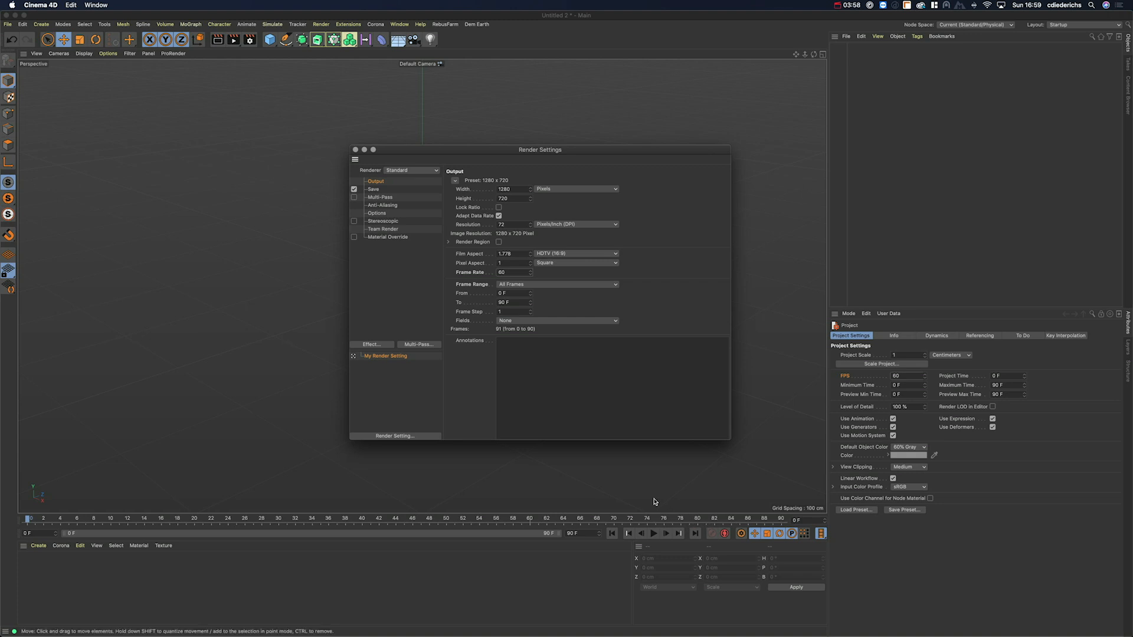
left_click(522, 287)
left_click(530, 305)
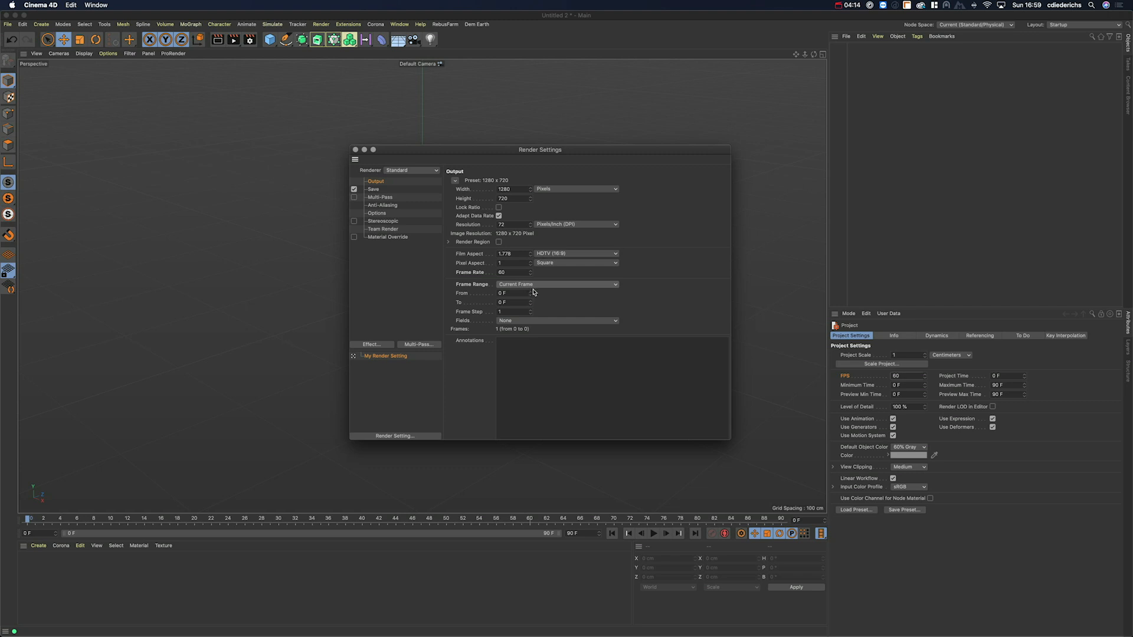
Step: Set the render Frame Range to Preview Range and extend the project timeline to 240 frames
left_click(532, 285)
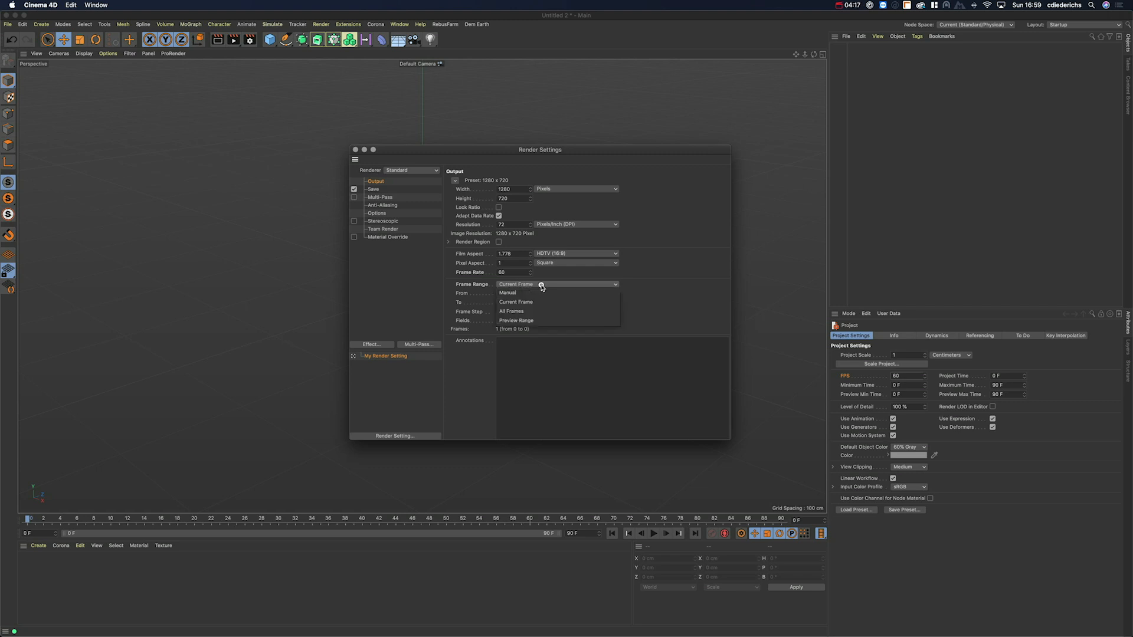
left_click(519, 320)
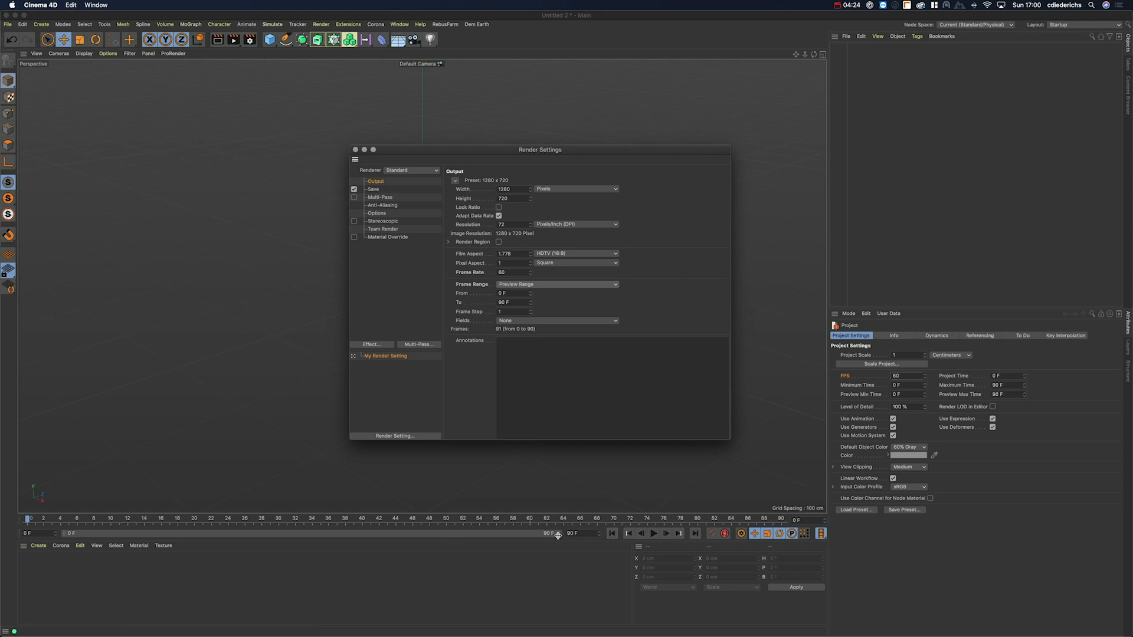
left_click_drag(561, 534, 395, 539)
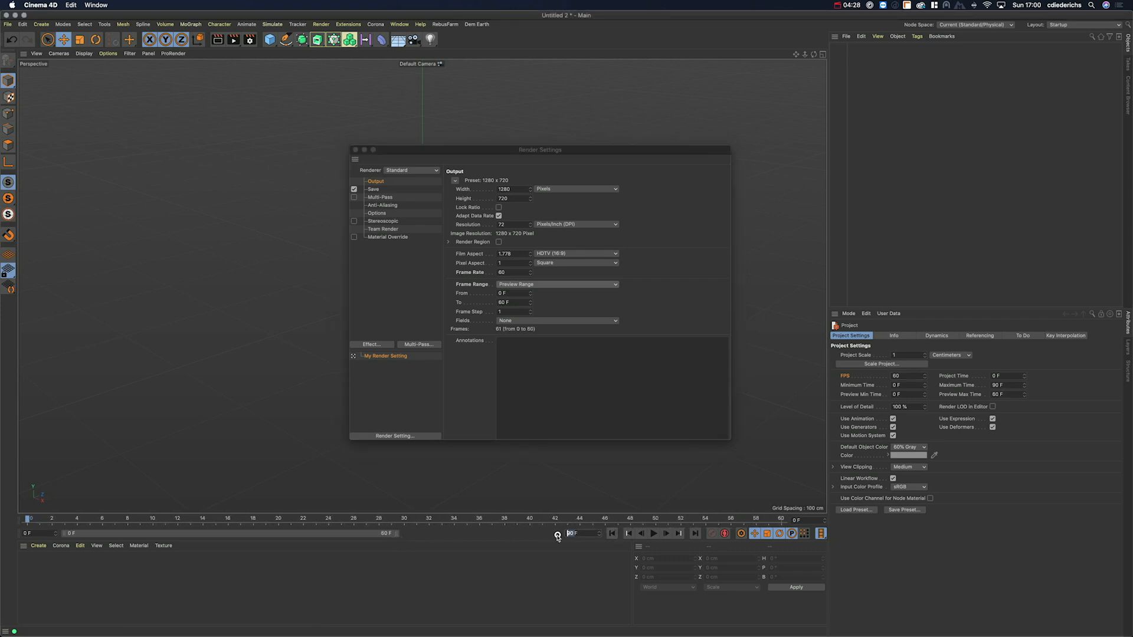
type("240")
key("Return")
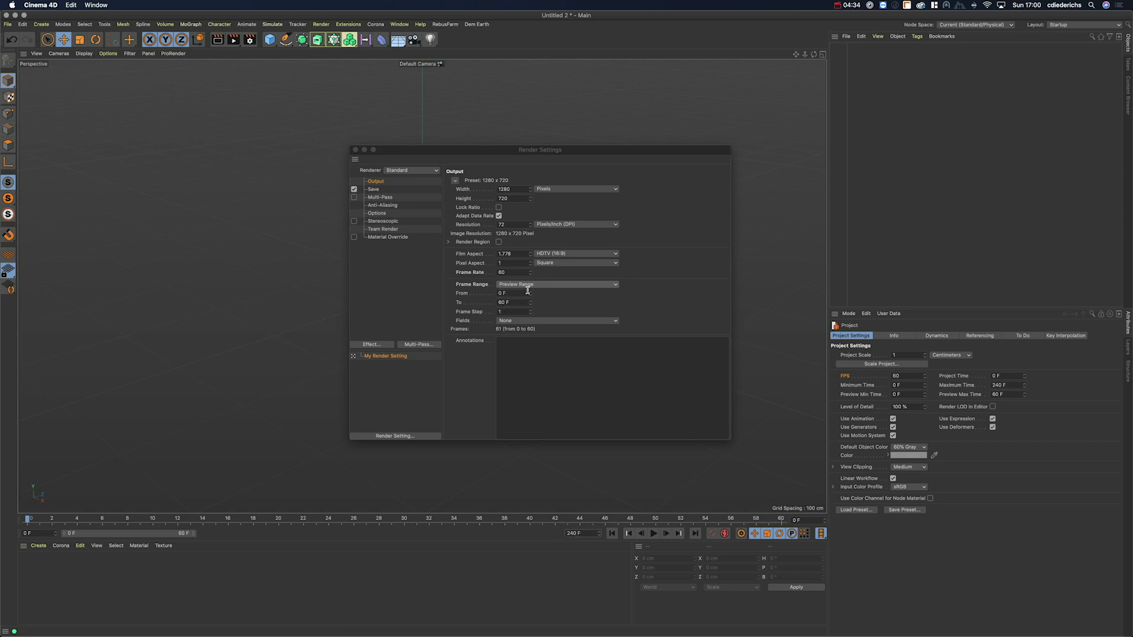
left_click_drag(199, 537, 255, 536)
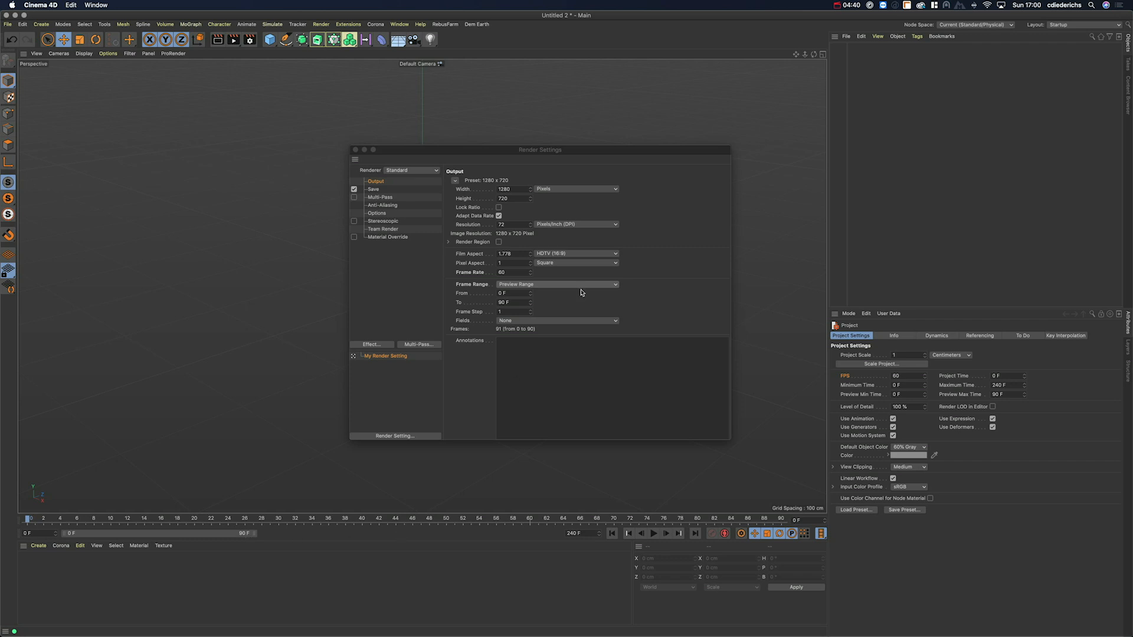
Step: Switch the render Frame Range to Manual, from 15 F to 120 F
left_click(520, 285)
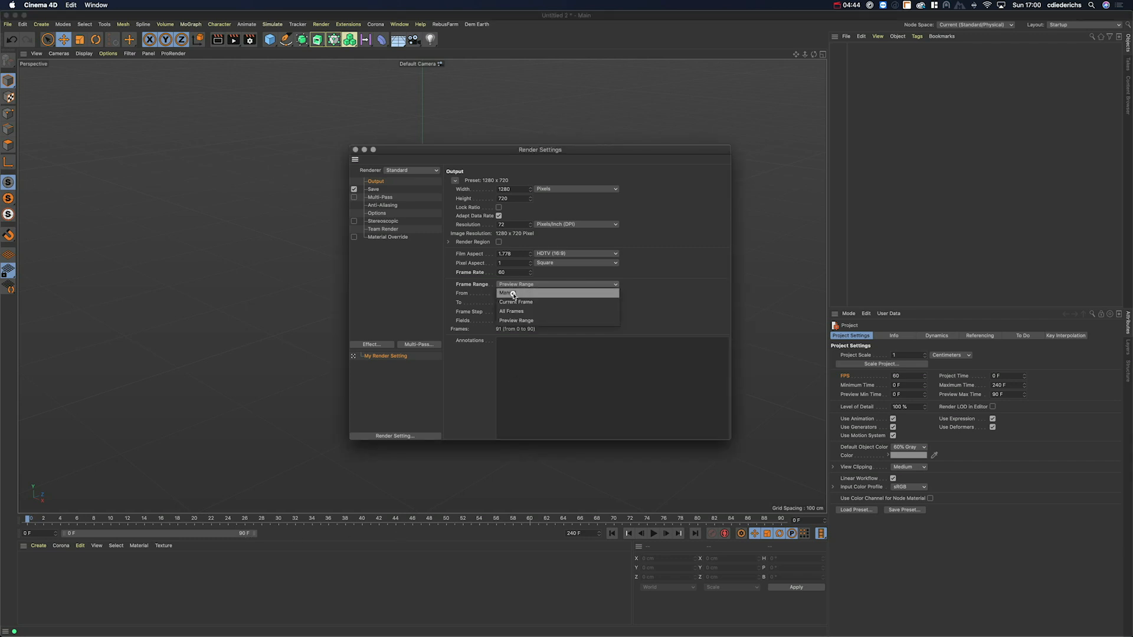
left_click(512, 293)
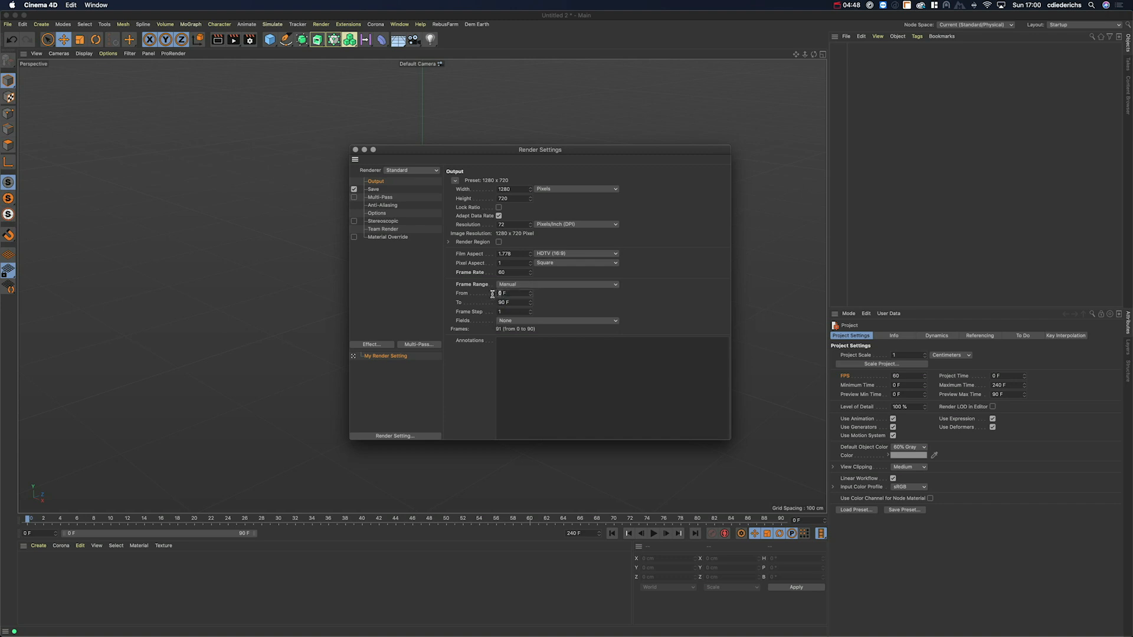
key("Tab")
key("Tab")
left_click_drag(513, 149, 576, 137)
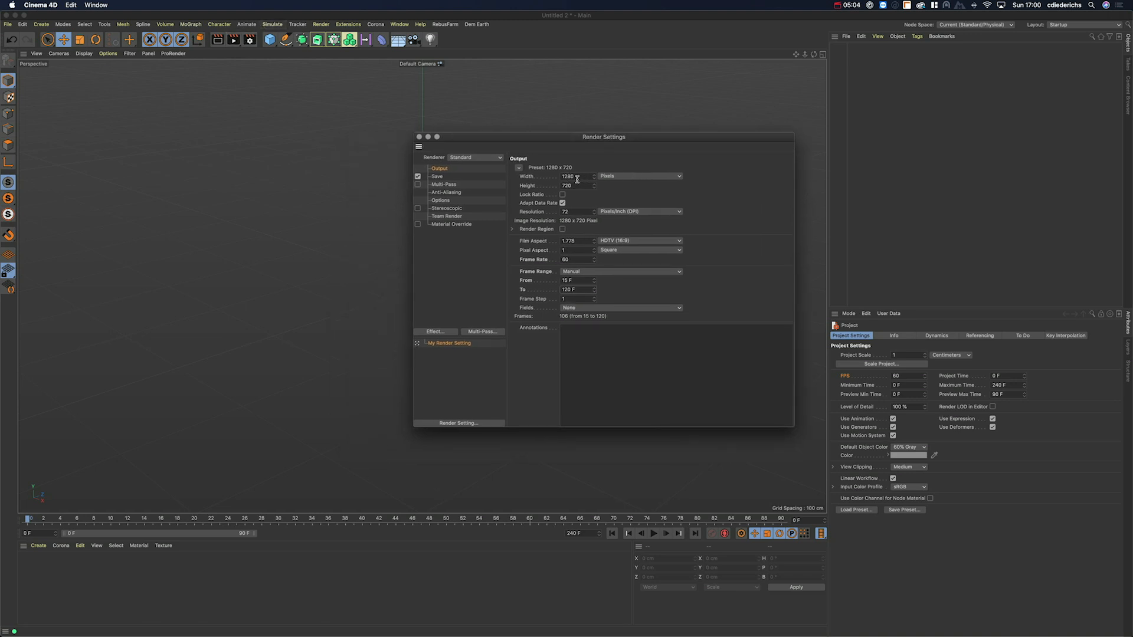
Step: Render frames 15–120 to the Picture Viewer without saving, then select the Untitled 2 render in History
left_click(233, 43)
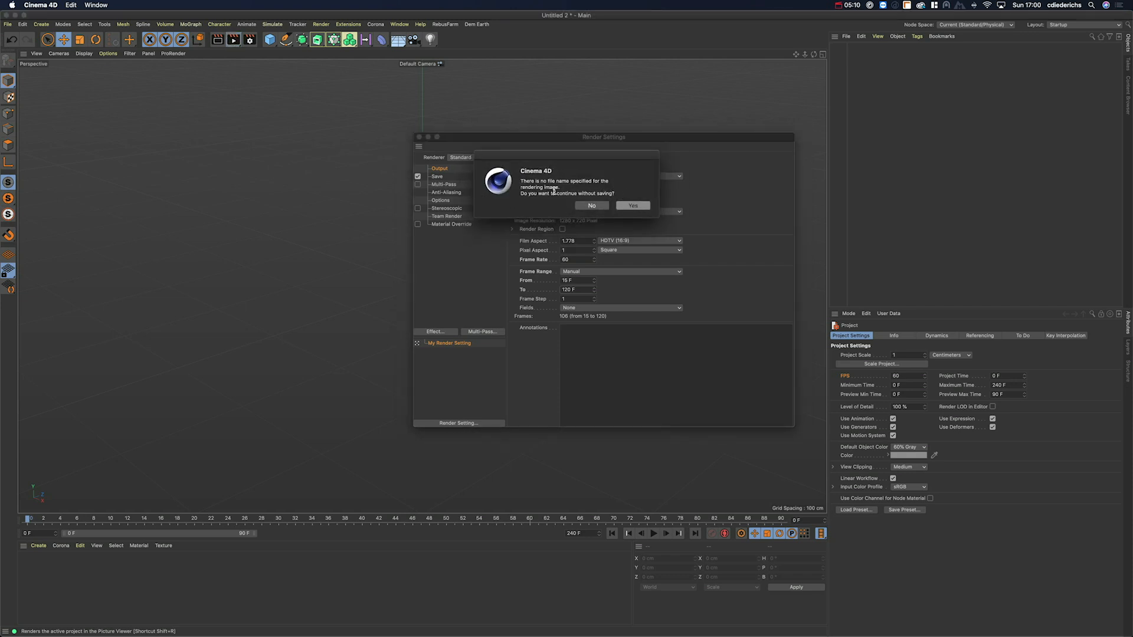
left_click(633, 206)
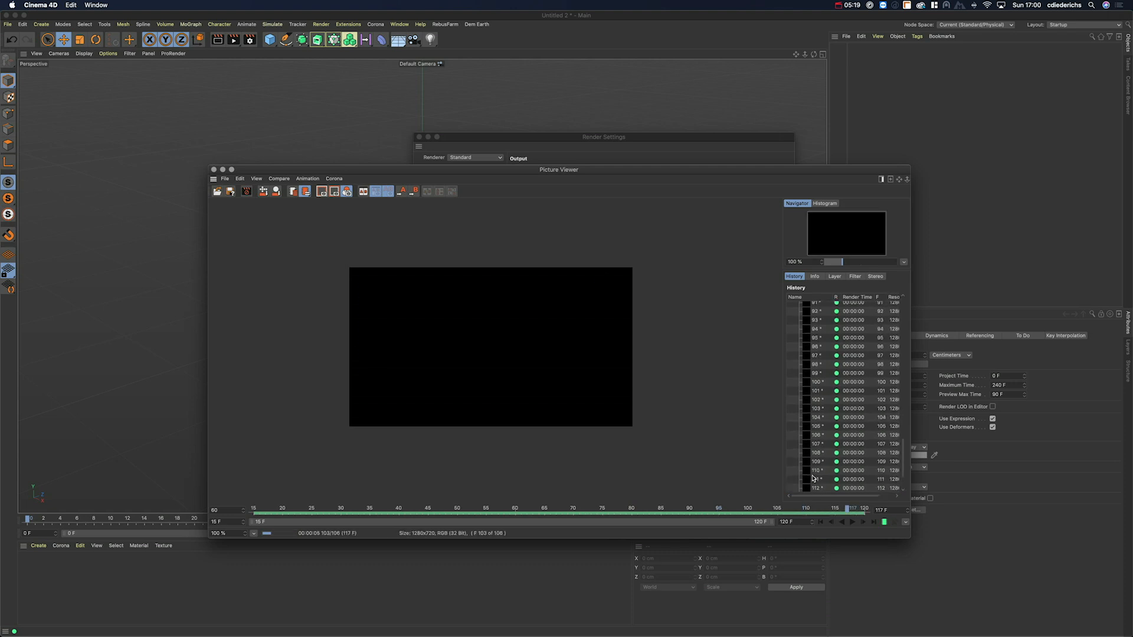
scroll(813, 476, "up", 15)
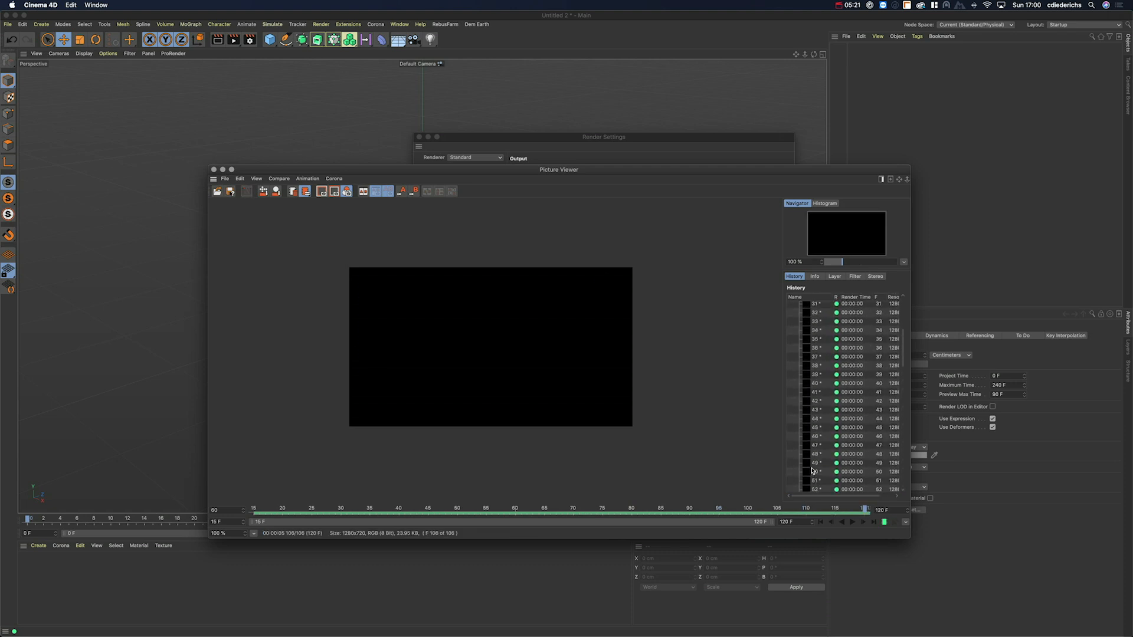
left_click(807, 306)
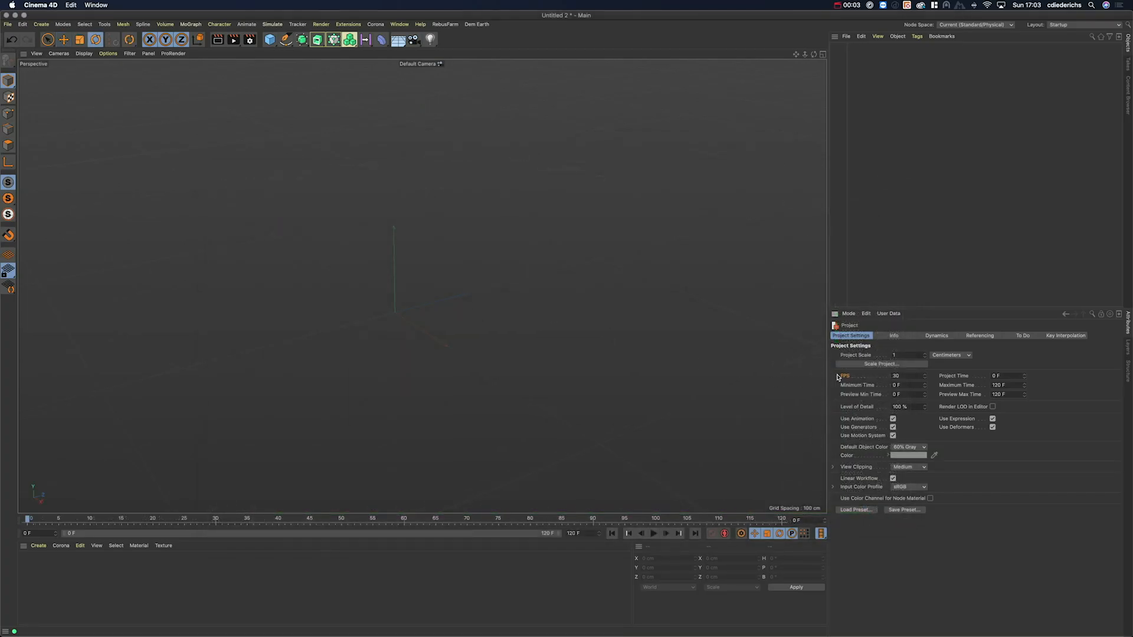
left_click(907, 376)
left_click(249, 40)
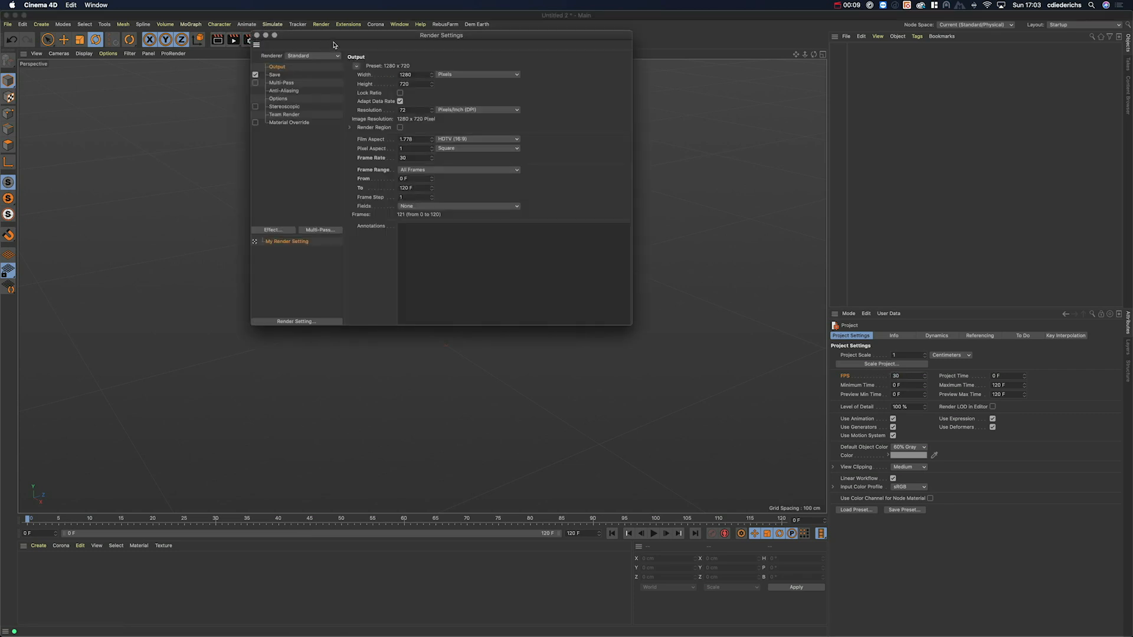
left_click(436, 239)
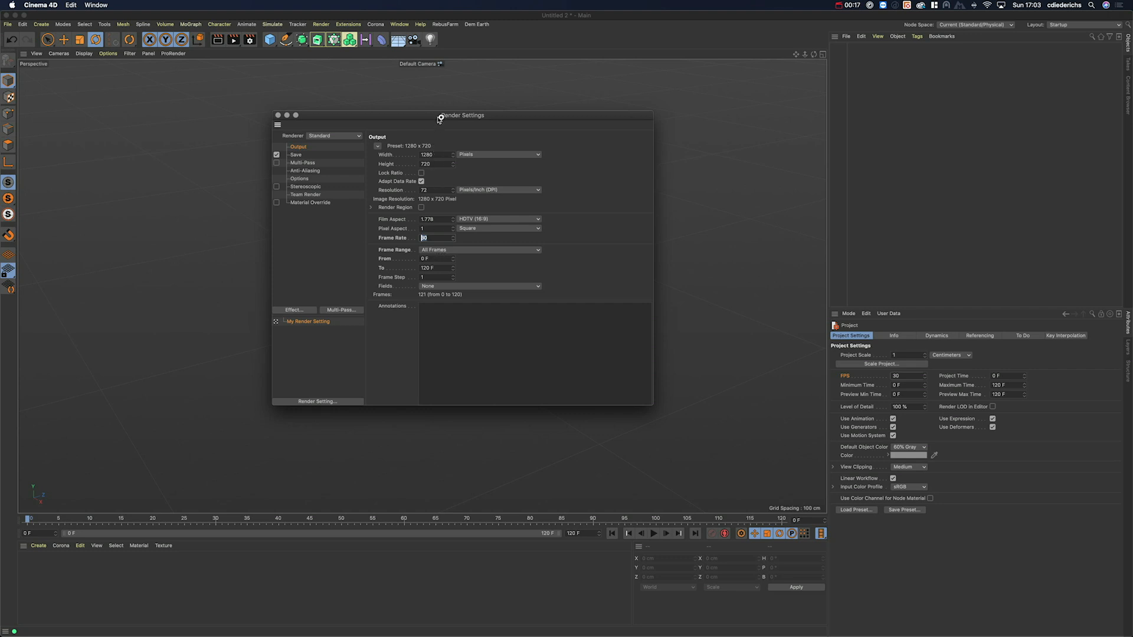
left_click_drag(442, 116, 469, 116)
left_click(448, 156)
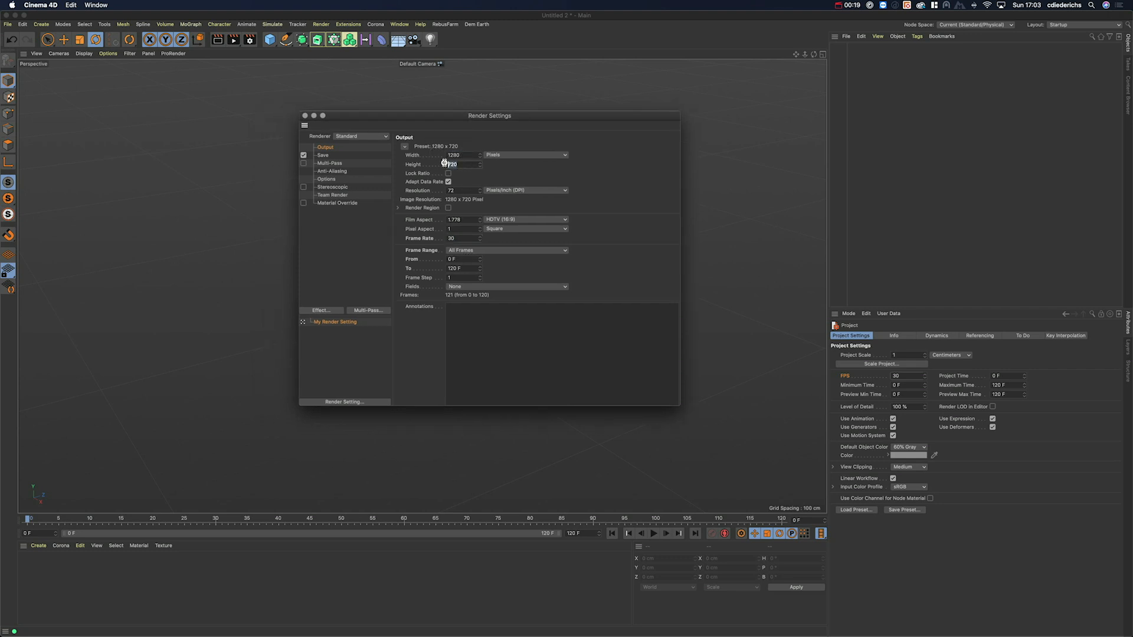
left_click(452, 165)
left_click(452, 155)
left_click(304, 116)
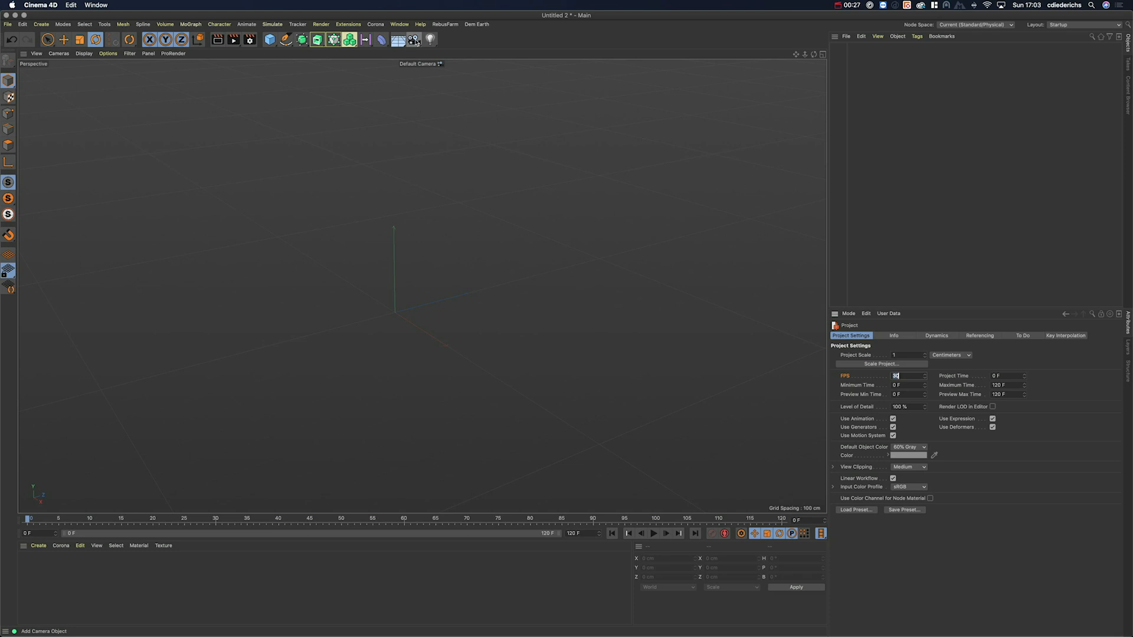
Step: Add a Camera and slide it along its X axis to about X 2068, Y 1157, Z -1602
left_click(415, 42)
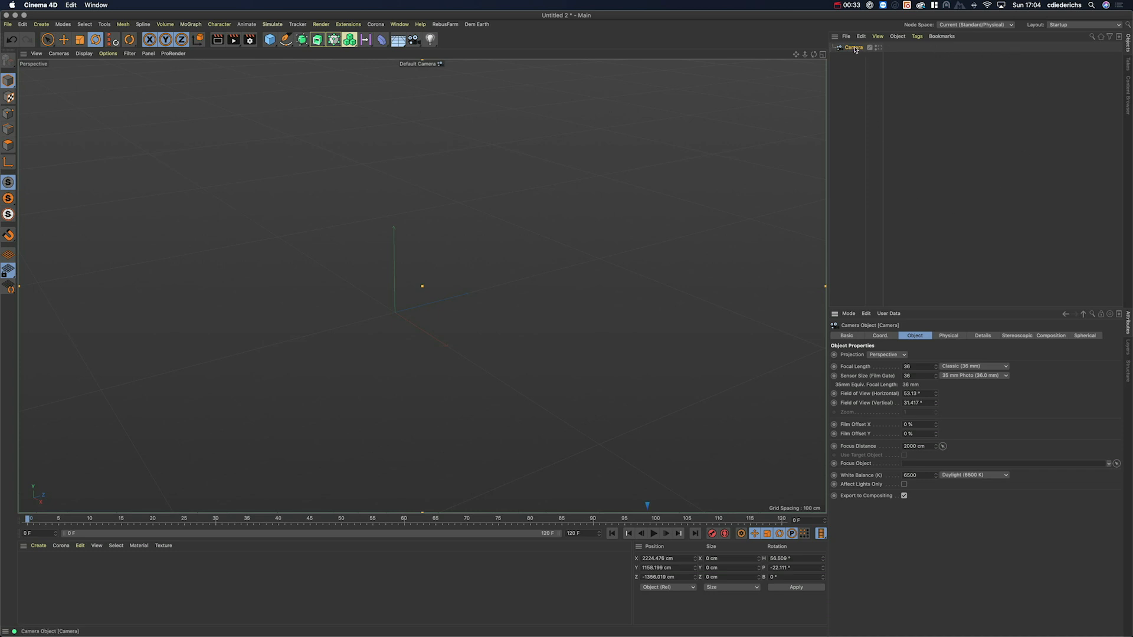
scroll(418, 291, "down", 6)
left_click_drag(415, 290, 541, 309, "alt")
key("e")
left_click_drag(512, 235, 415, 246)
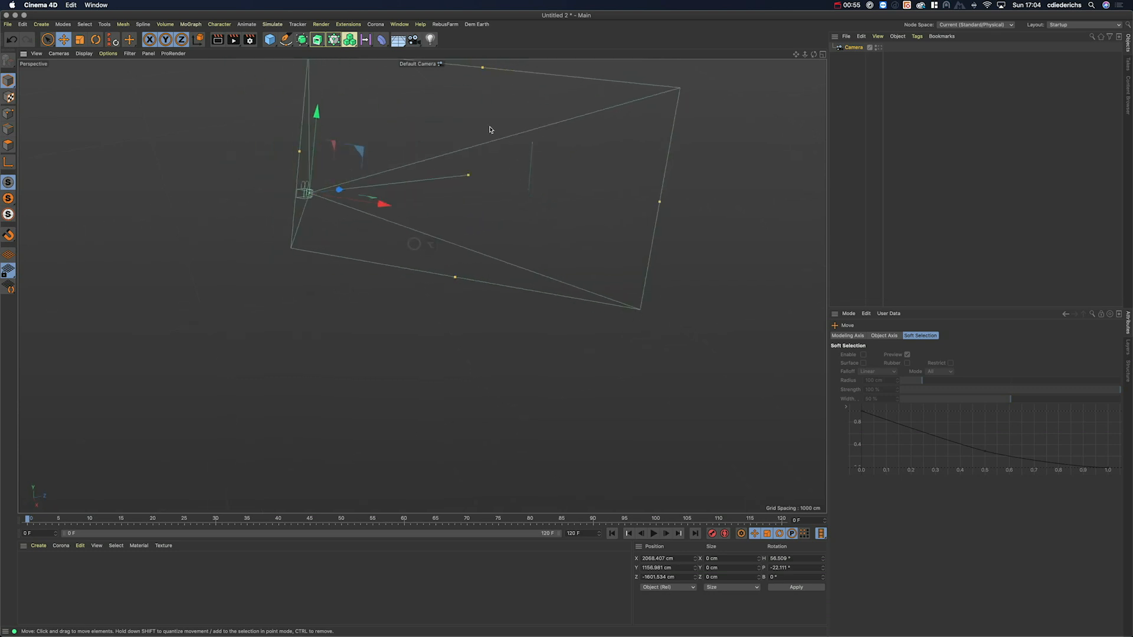
middle_click_drag(426, 170, 498, 197, "alt")
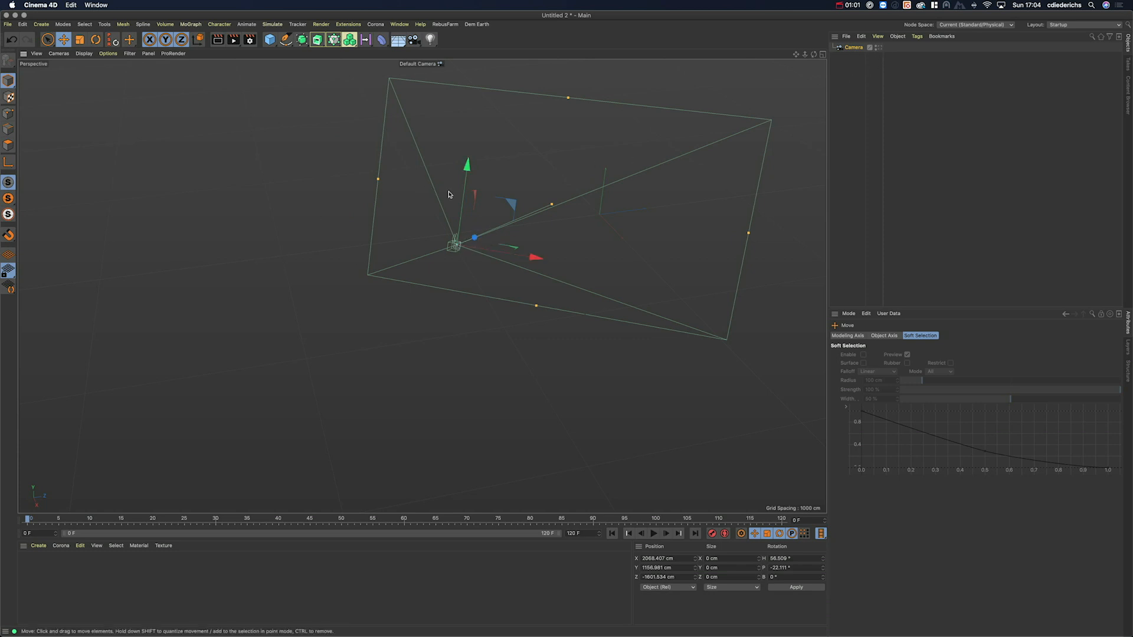
Step: Look through the new Camera and pan, dolly and orbit it to about heading 40°, pitch -21°
left_click(878, 48)
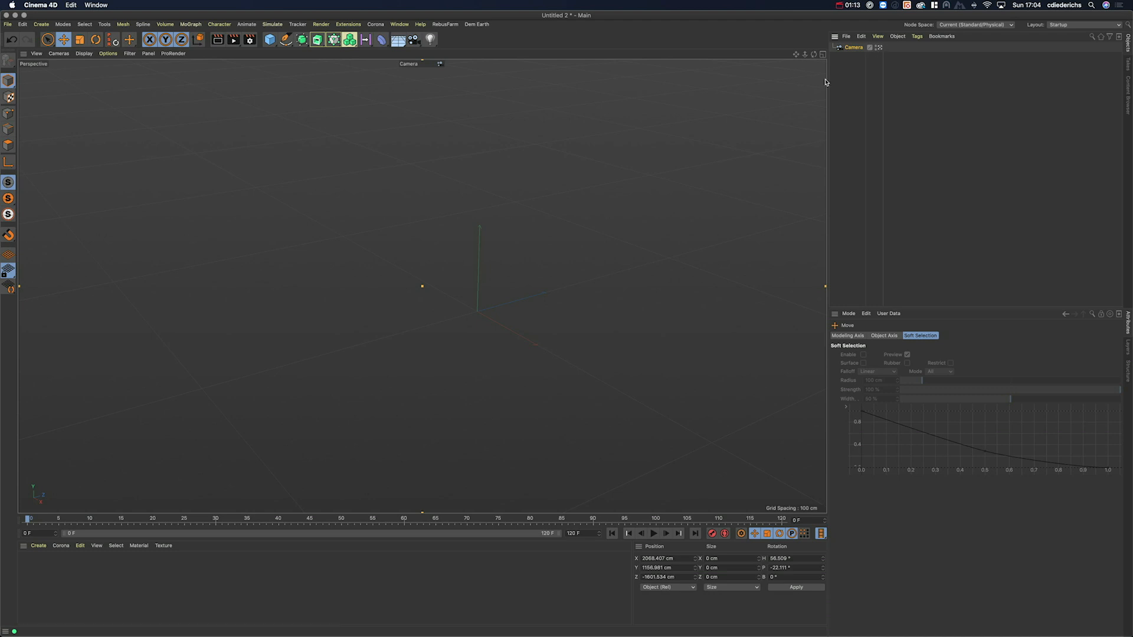
left_click_drag(487, 264, 495, 262, "alt")
middle_click_drag(495, 265, 462, 275, "alt")
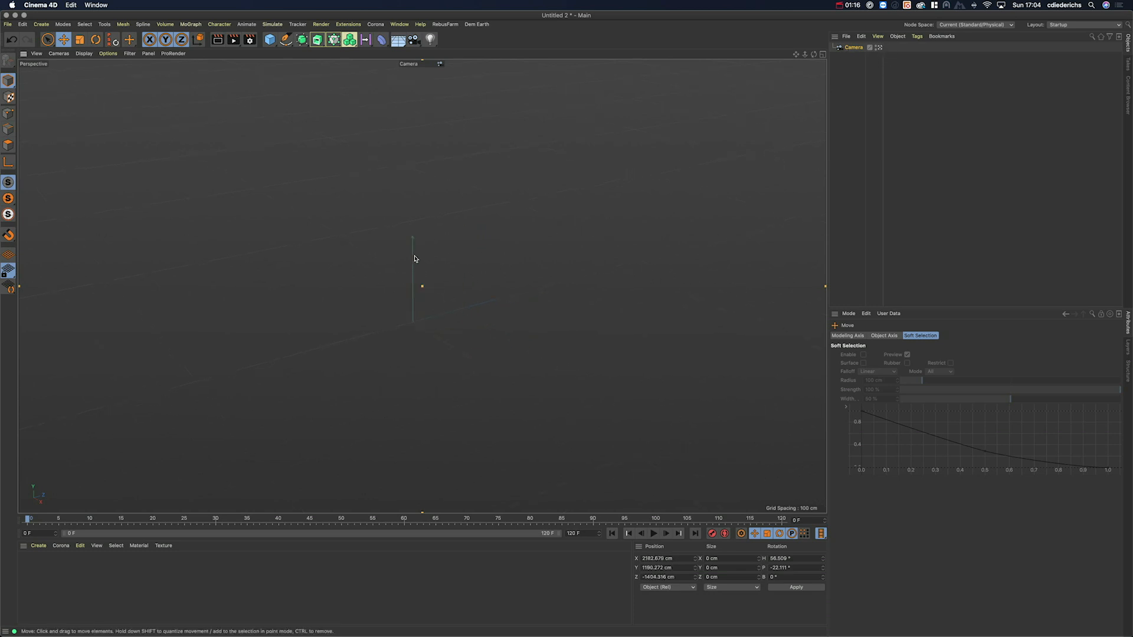
right_click_drag(462, 275, 521, 256, "alt")
middle_click_drag(521, 257, 435, 269, "alt")
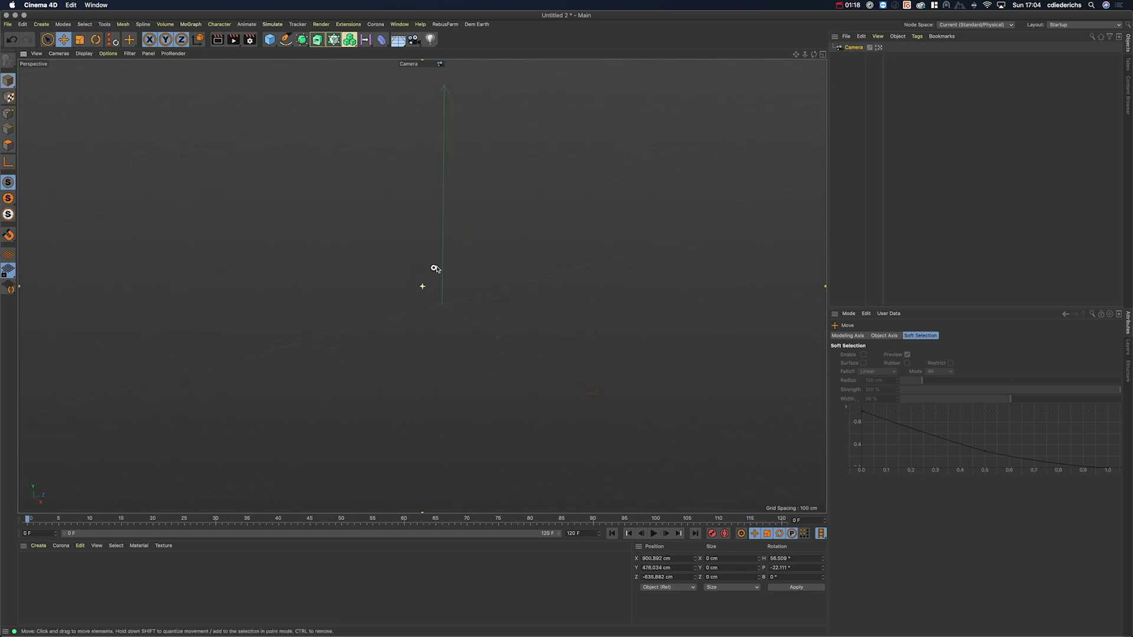
left_click_drag(435, 269, 481, 304, "alt")
middle_click_drag(480, 304, 438, 341, "alt")
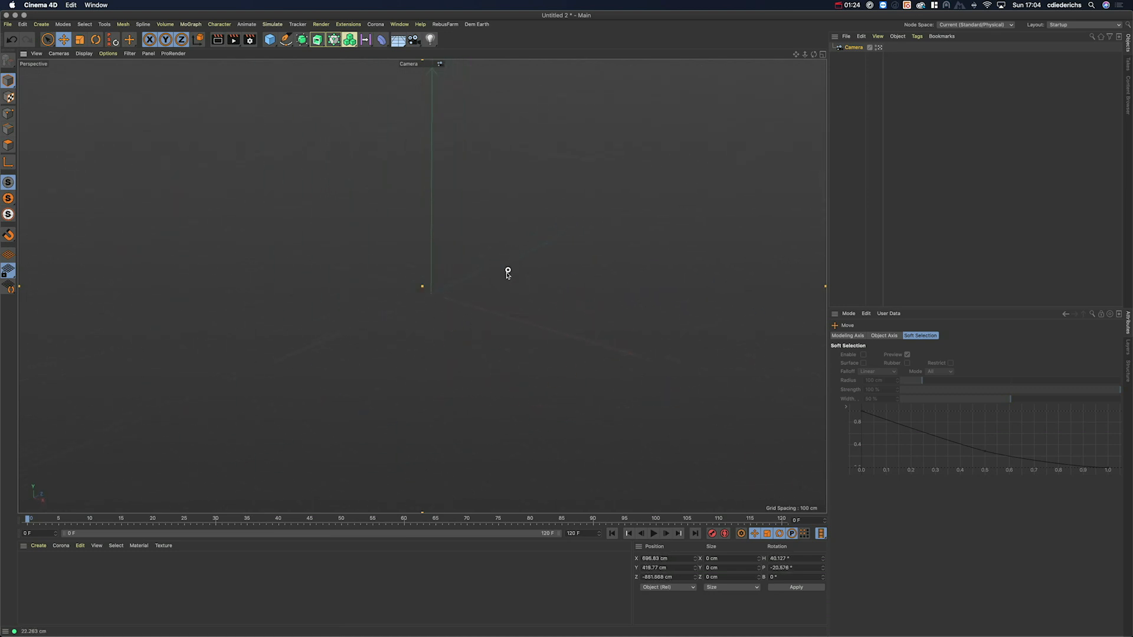
middle_click_drag(507, 273, 506, 275, "alt")
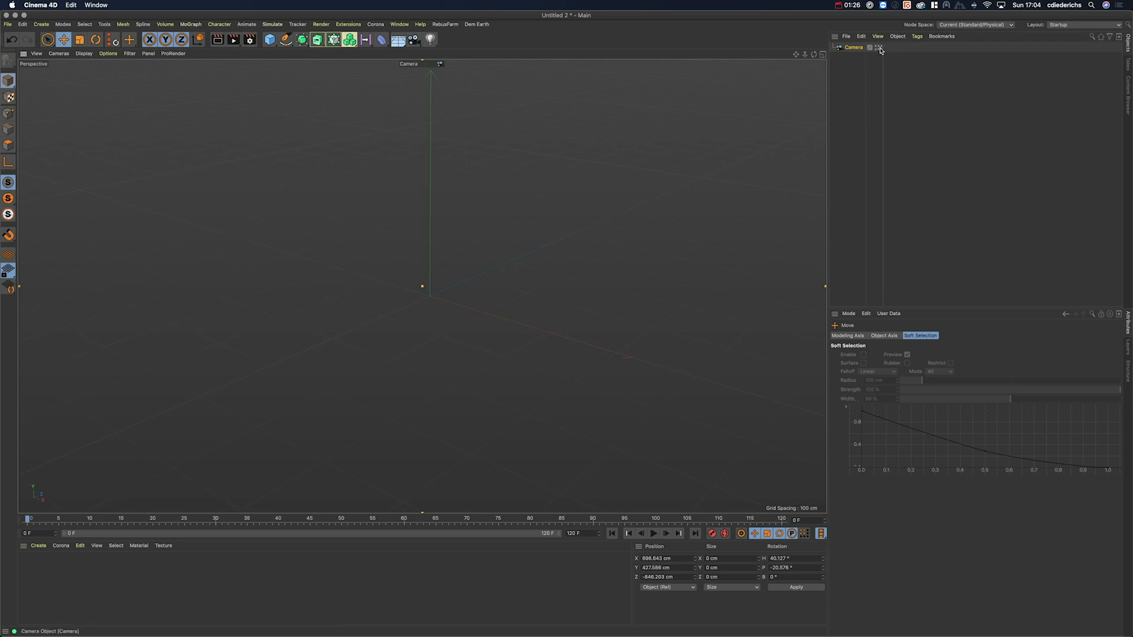
Step: Return to the editor view, orbit around the frustum, then view through Camera from the Cameras list
left_click(878, 47)
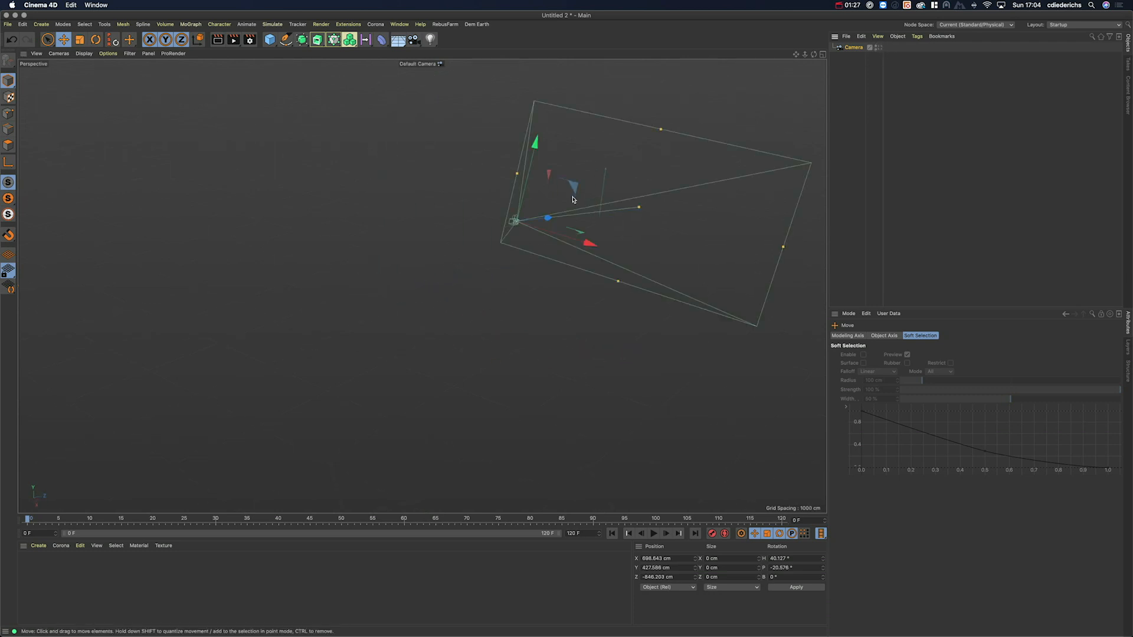
middle_click_drag(592, 181, 463, 211, "alt")
left_click_drag(463, 211, 477, 198, "alt")
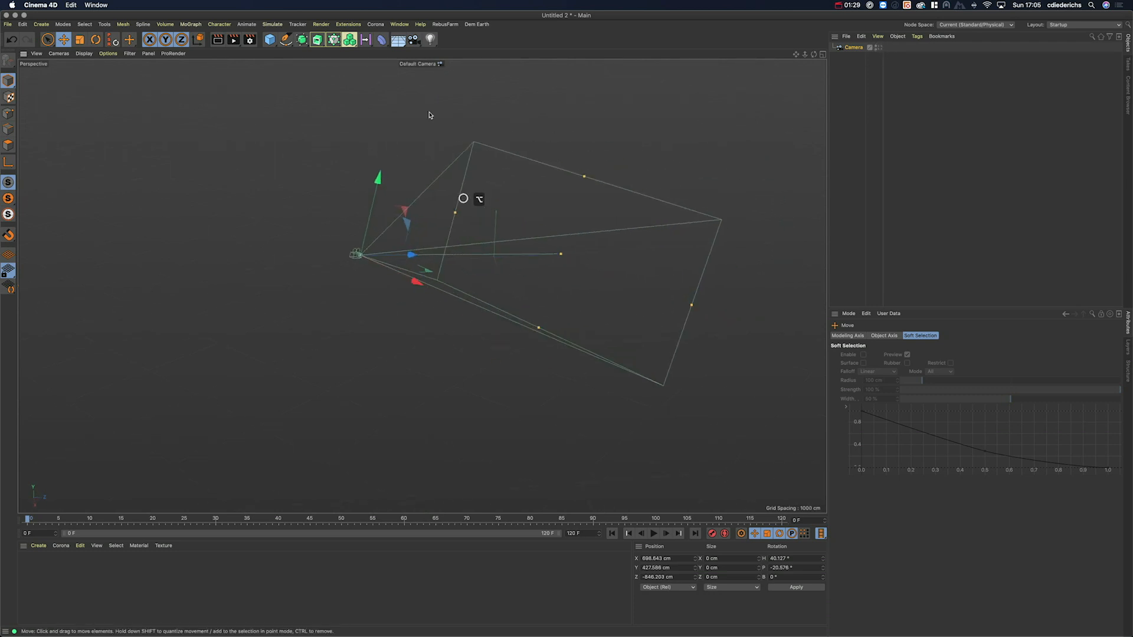
left_click(425, 66)
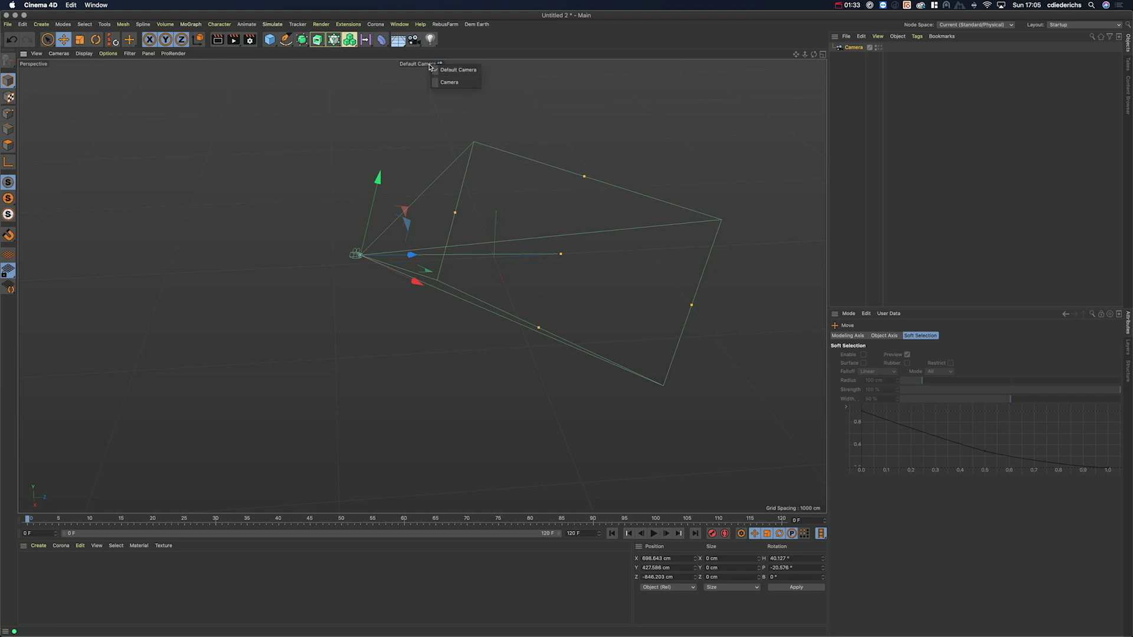
left_click(447, 82)
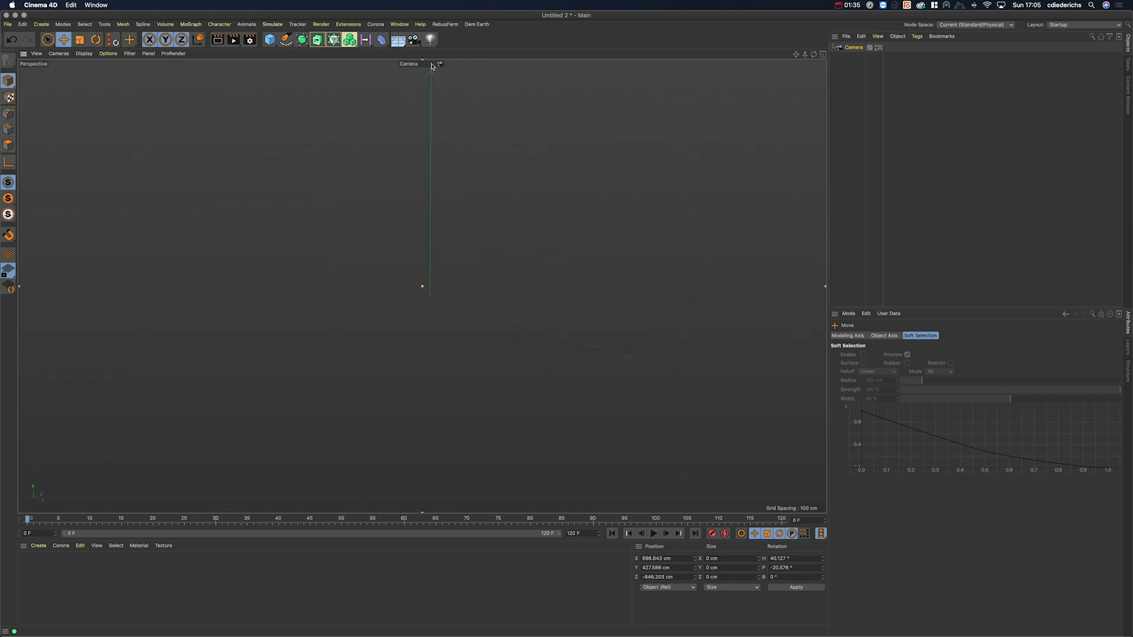
Step: Copy the Camera and paste it twice, creating Camera.1 and Camera.2
left_click(853, 48)
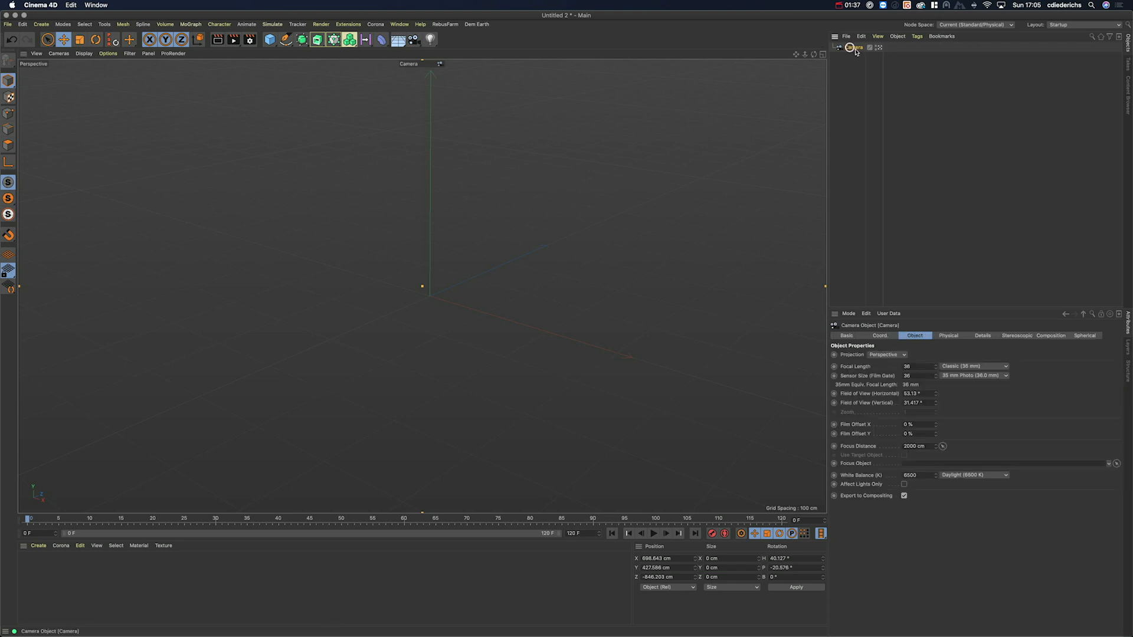
key("super+c")
key("super+v")
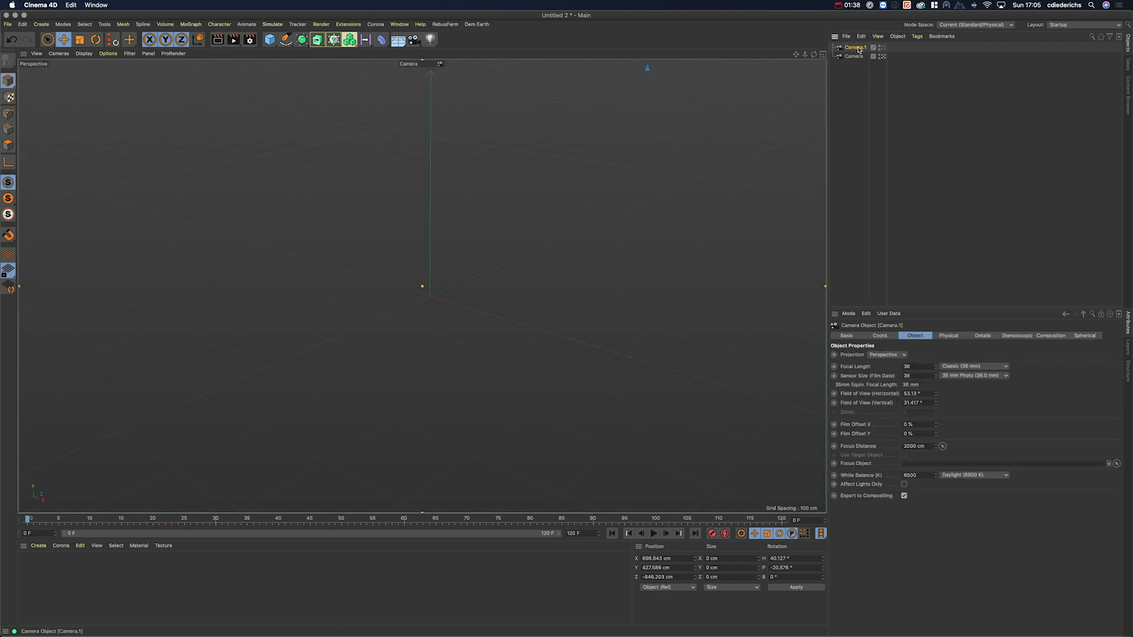
key("super+v")
Step: Switch the viewport between Camera.1, Camera.2 and Camera.1 again via the Cameras list
left_click(412, 64)
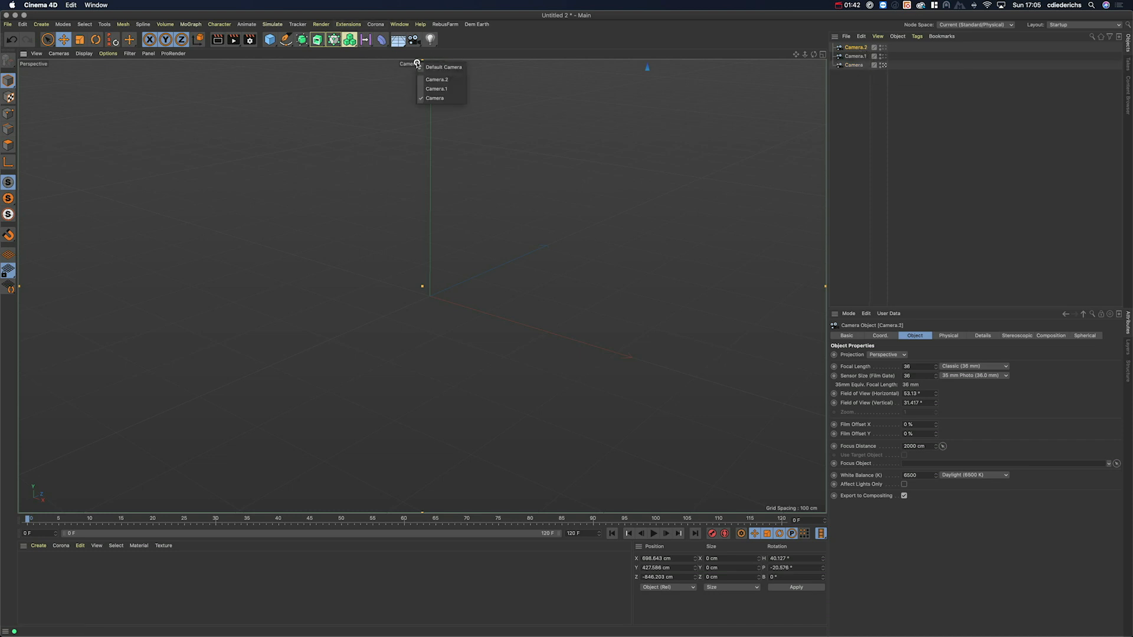
left_click(437, 88)
left_click(429, 64)
left_click(446, 82)
left_click(427, 62)
left_click(445, 88)
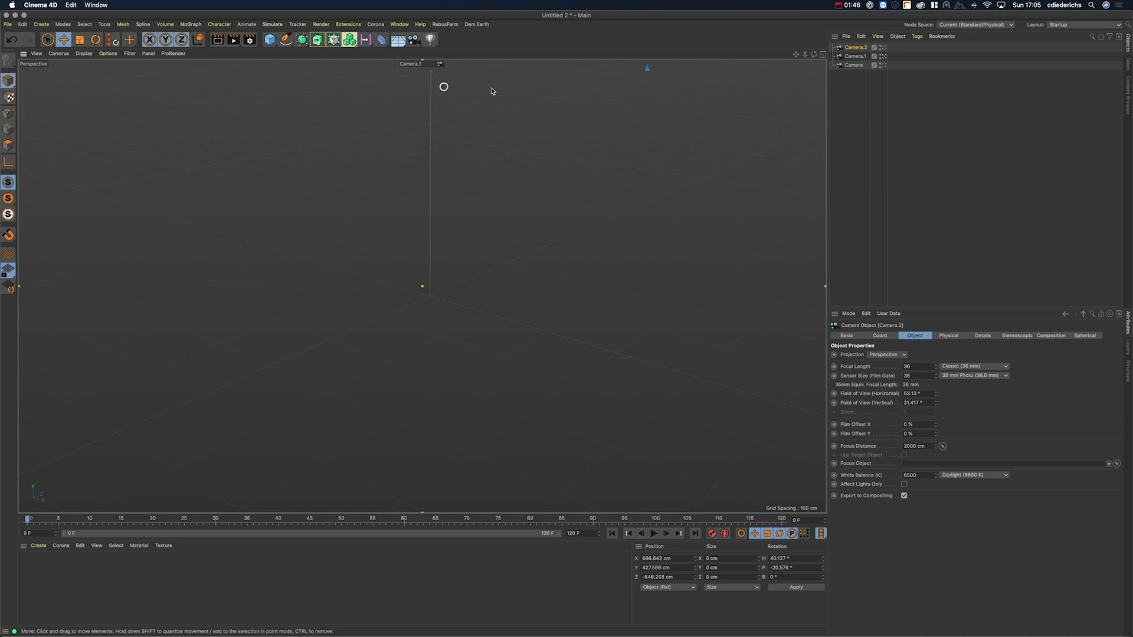
left_click(856, 57)
left_click_drag(629, 158, 326, 301, "alt")
Step: View through the original Camera, then Camera.1, then return to the default view showing all cameras
left_click(434, 64)
left_click(451, 98)
left_click(434, 64)
left_click(450, 93)
left_click(426, 65)
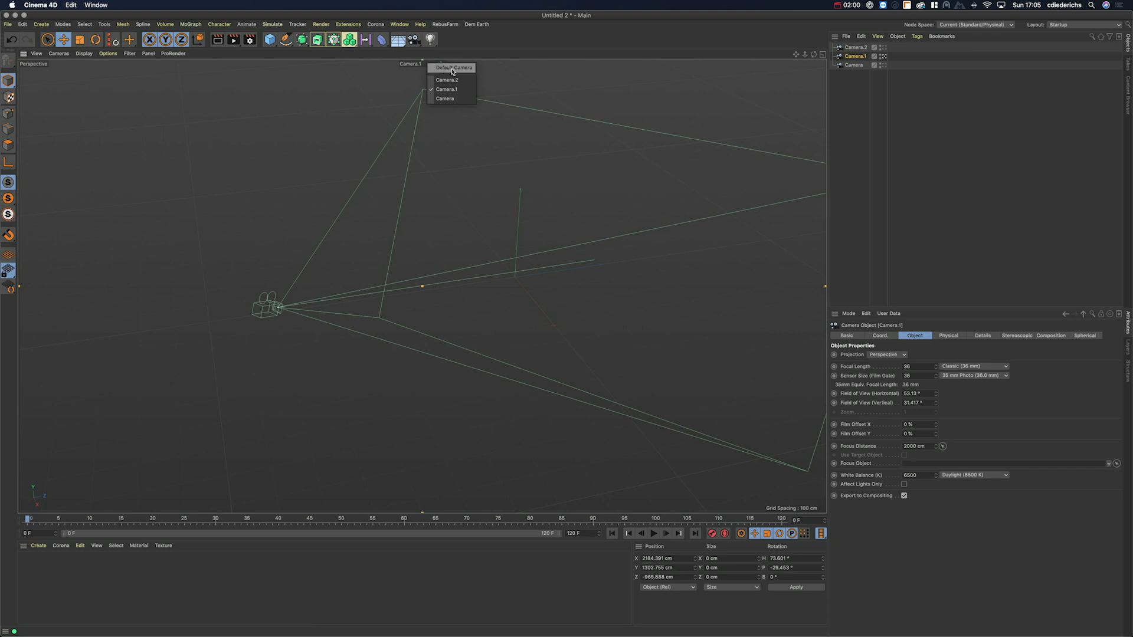
left_click(452, 67)
right_click_drag(389, 206, 446, 202, "alt")
left_click_drag(446, 202, 372, 217, "alt")
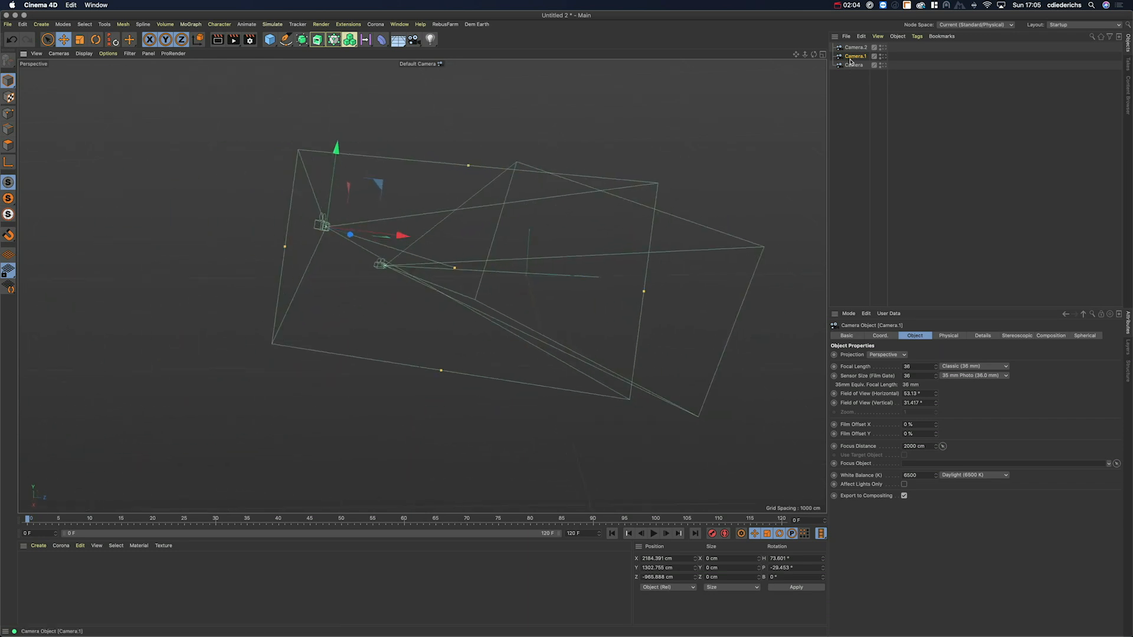
middle_click_drag(470, 161, 501, 157, "alt")
Step: Delete Camera.1 and Camera.2, then select the original Camera
left_click(420, 62)
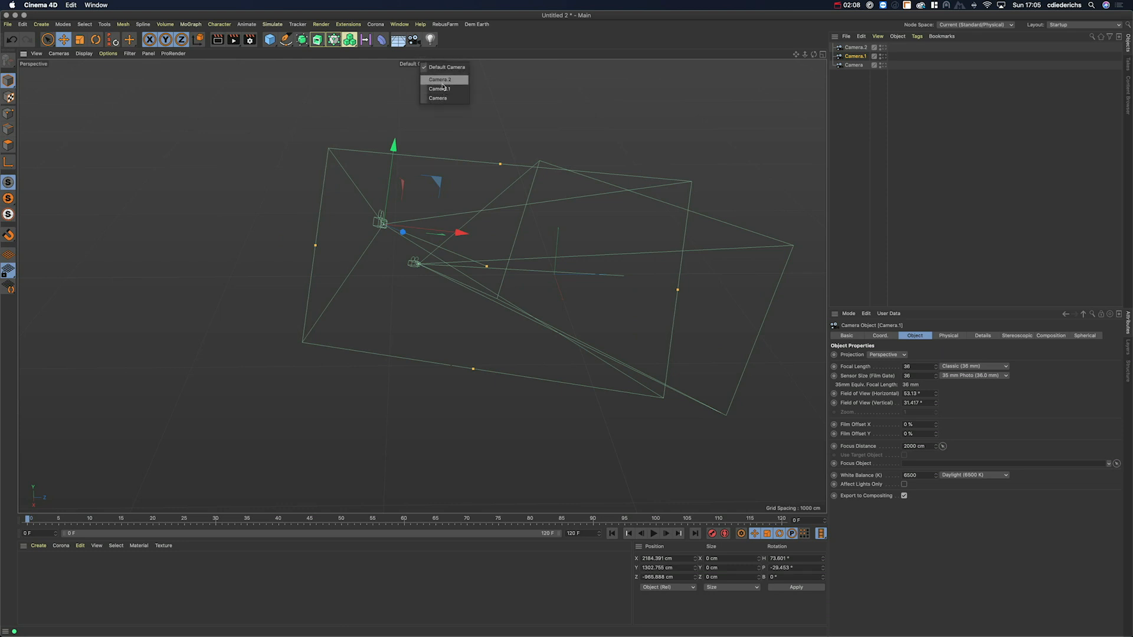
left_click(864, 95)
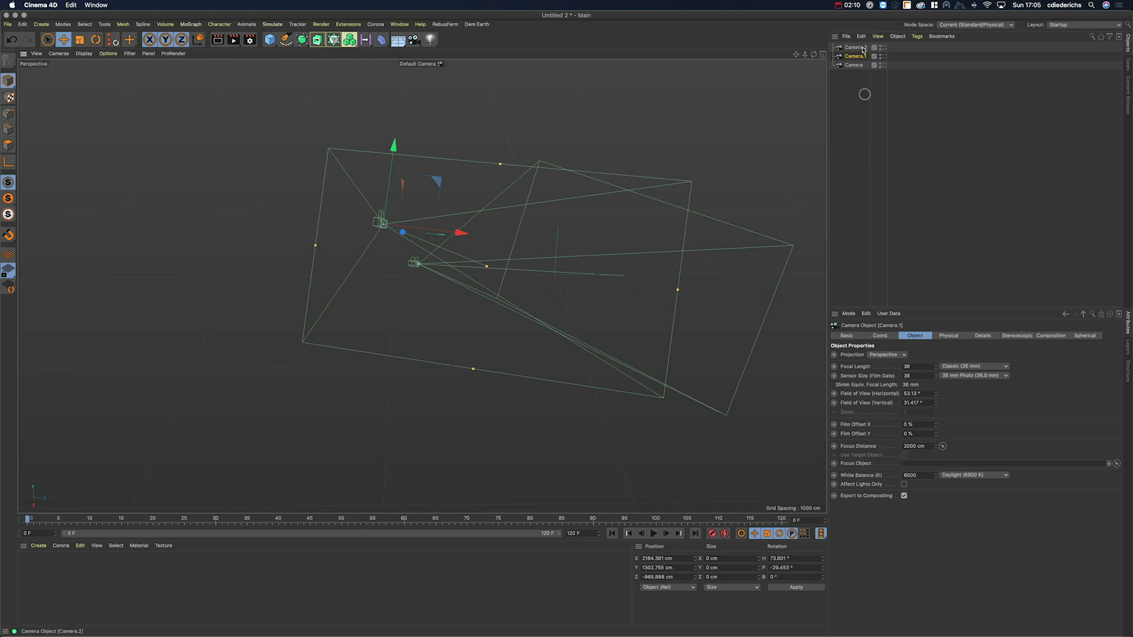
left_click(883, 57)
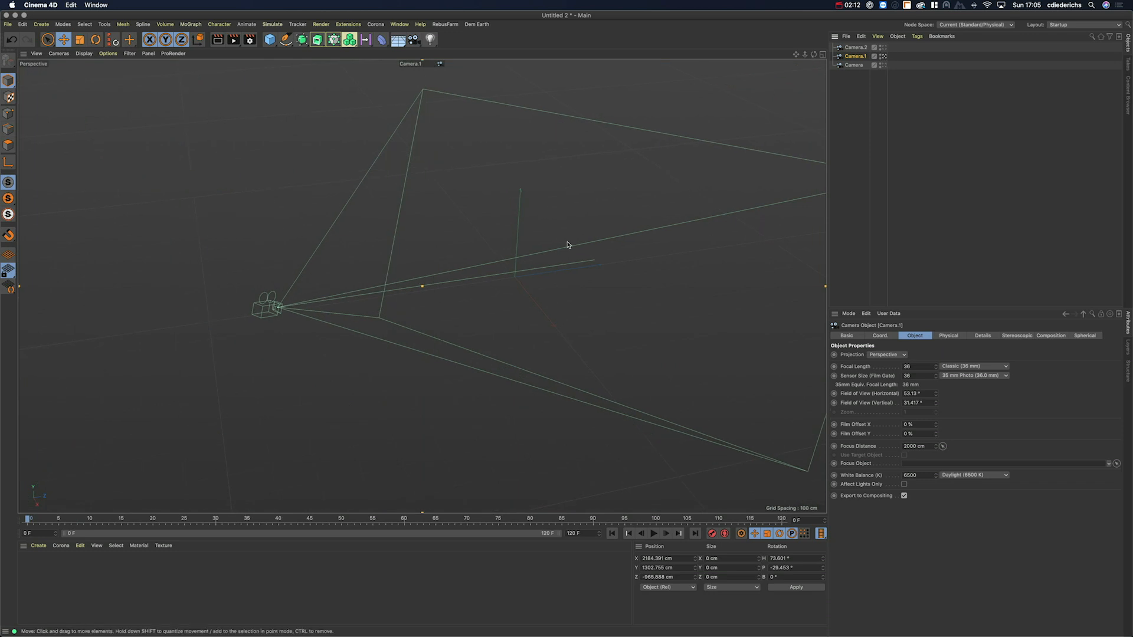
left_click(857, 48)
left_click(855, 56, "shift")
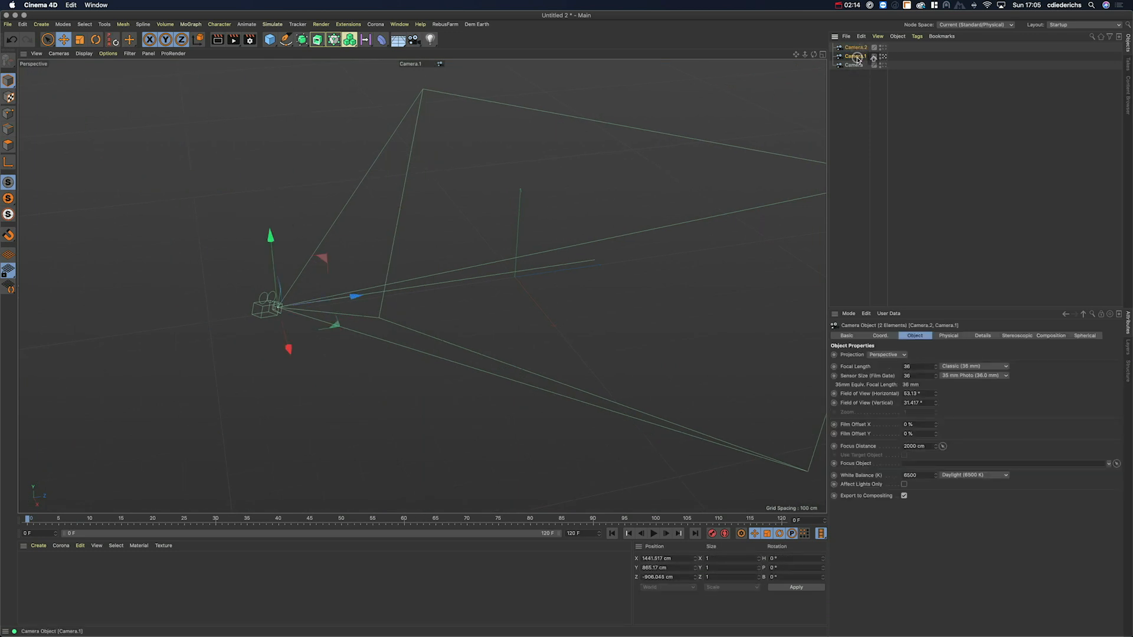
key("Delete")
left_click(855, 48)
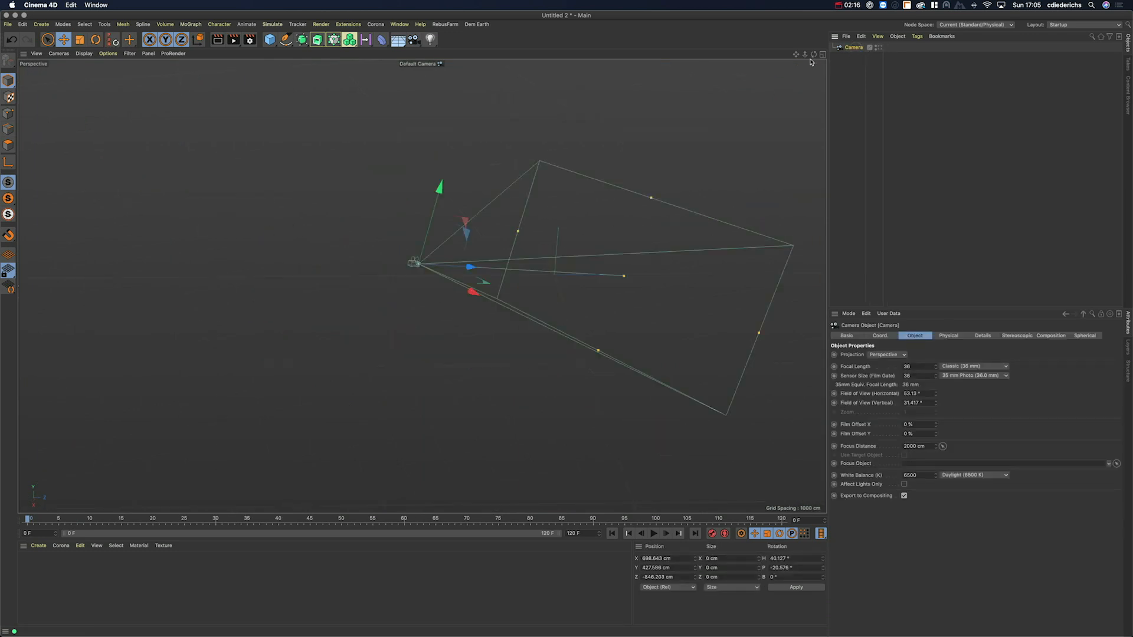
Step: Add a Platonic icosahedron to the scene from the Cube palette
middle_click_drag(473, 266, 401, 280, "alt")
mouse_move(399, 277)
left_mouse_down("alt")
mouse_move(430, 264)
mouse_move(413, 275)
left_mouse_up("alt")
left_click(270, 40)
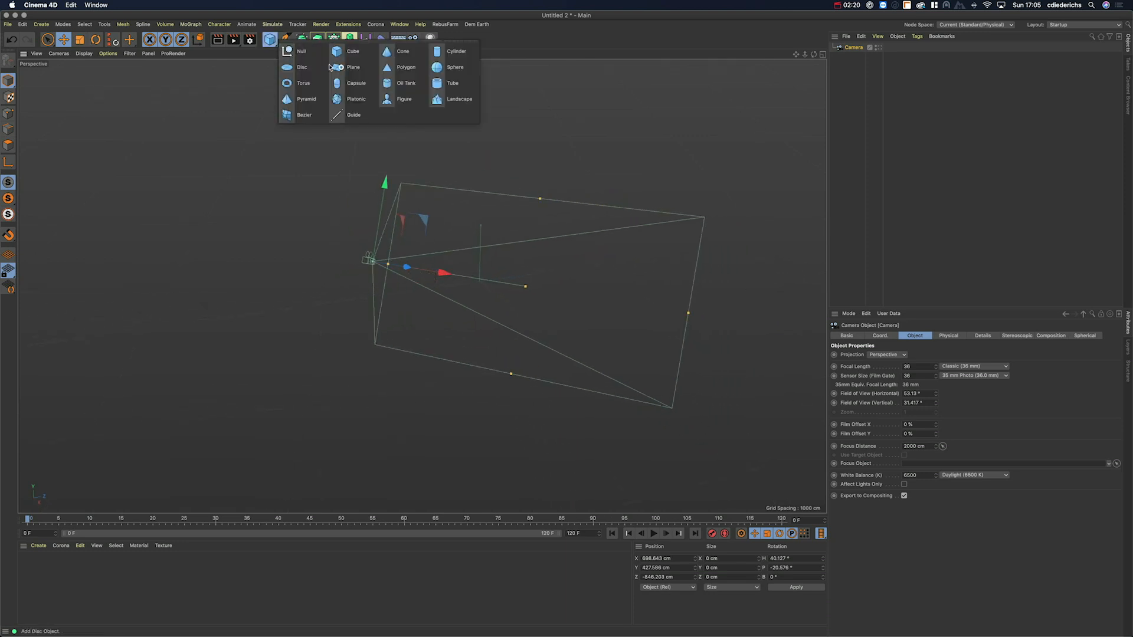
left_click(352, 96)
left_click_drag(536, 274, 488, 278, "alt")
Step: Look through the Camera and bring it closer to frame the icosahedron
left_click(854, 56)
left_click(877, 56)
mouse_move(420, 288)
left_mouse_down("alt")
mouse_move(443, 287)
mouse_move(419, 299)
mouse_move(441, 284)
left_mouse_up("alt")
right_click_drag(441, 283, 448, 280, "alt")
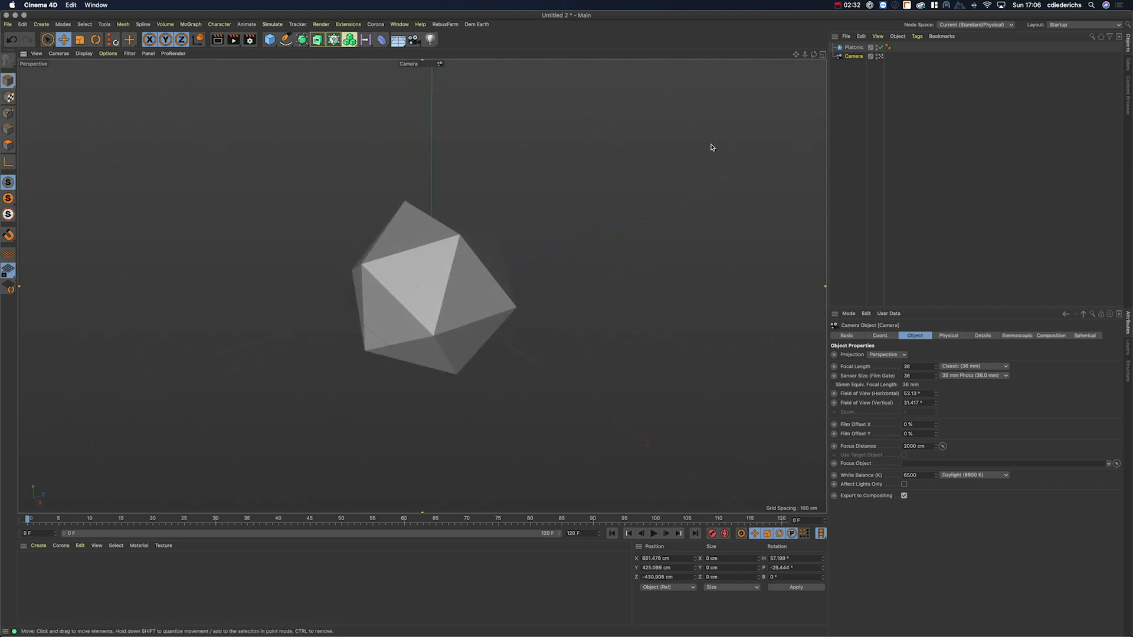
Step: Add a Cube and move it along Z away from the Platonic
left_click(270, 40)
left_click_drag(492, 269, 566, 321)
mouse_move(679, 200)
middle_mouse_down("alt")
mouse_move(476, 377)
mouse_move(377, 324)
mouse_move(379, 334)
middle_mouse_up("alt")
mouse_move(444, 326)
left_mouse_down()
mouse_move(433, 324)
mouse_move(460, 316)
left_mouse_up()
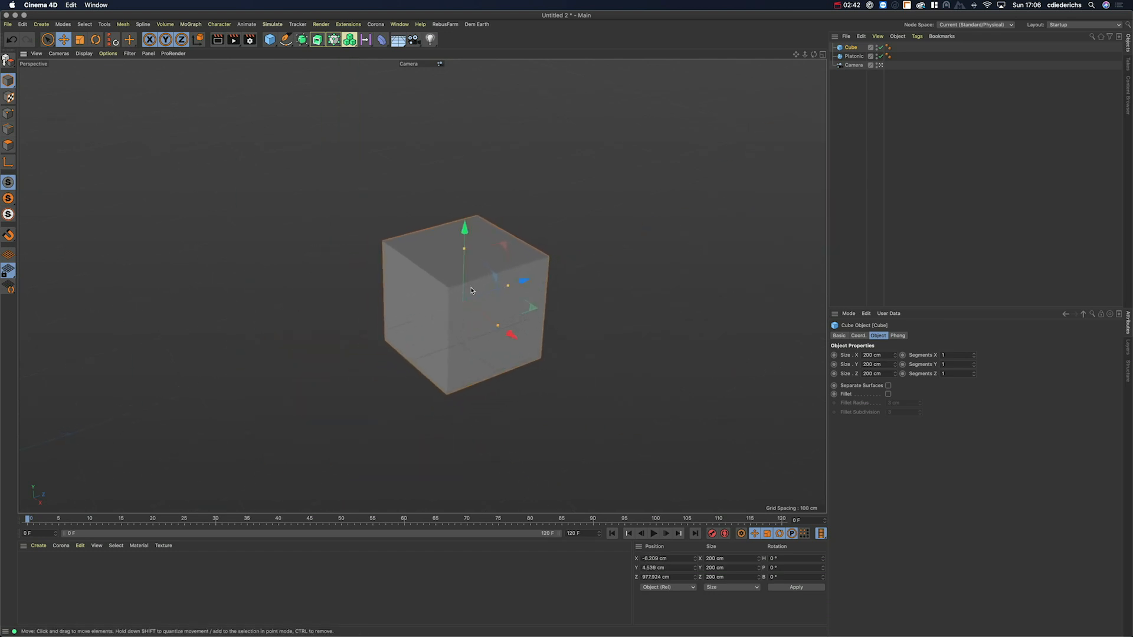
left_click(854, 65)
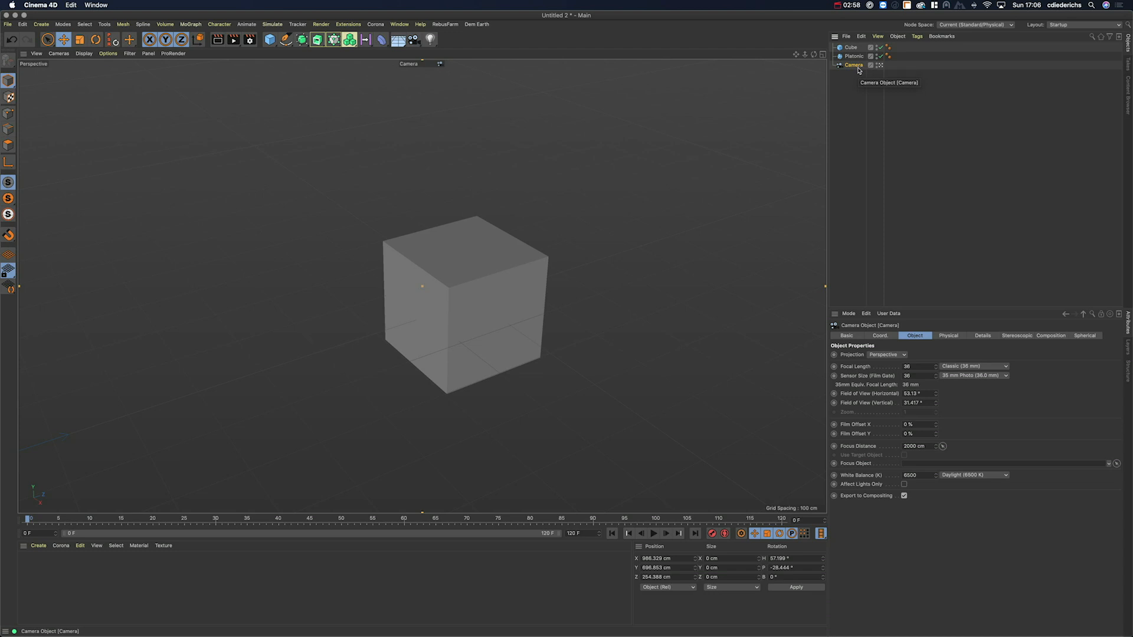
Step: Re-aim the Camera (heading 57°, pitch -28°) so the icosahedron fills the view, Cube at right edge
key("super+shift+z")
key("super+shift+z")
key("super+shift+z")
key("super+shift+z")
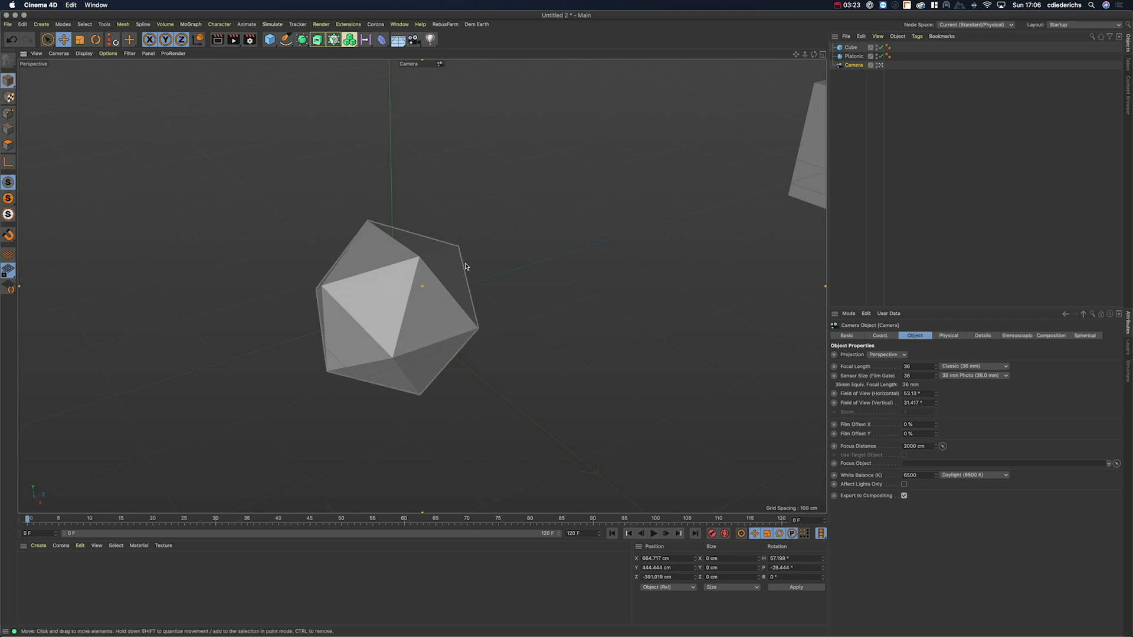
left_click(859, 66)
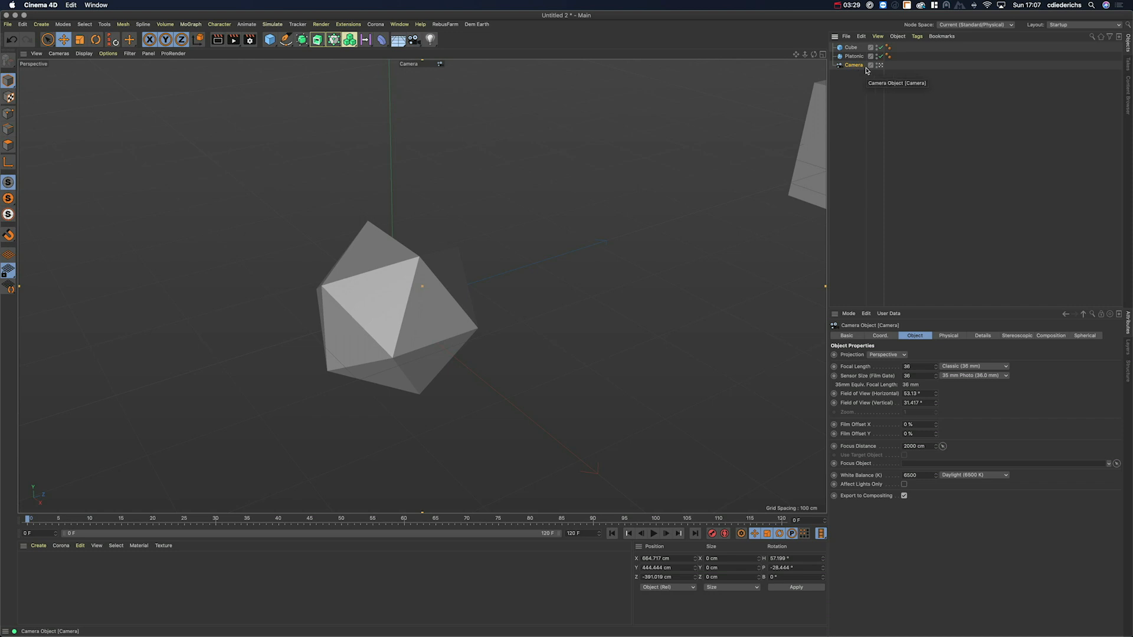
Step: Add a Protection tag to the Camera from Rigging Tags
right_click(855, 67)
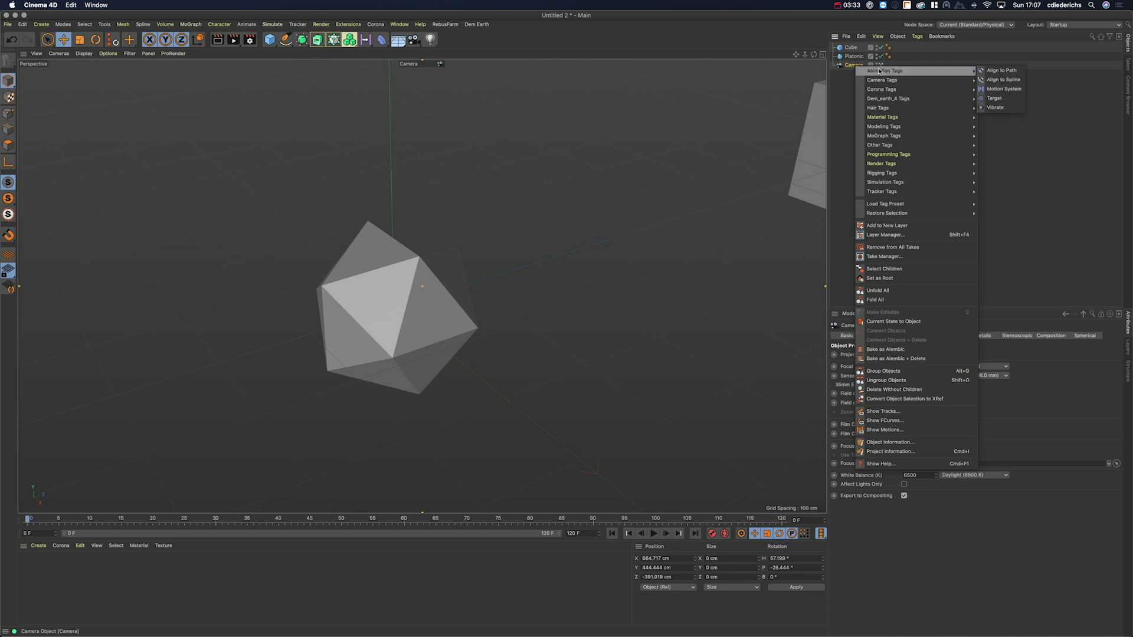
left_click(852, 67)
right_click(854, 65)
mouse_move(893, 173)
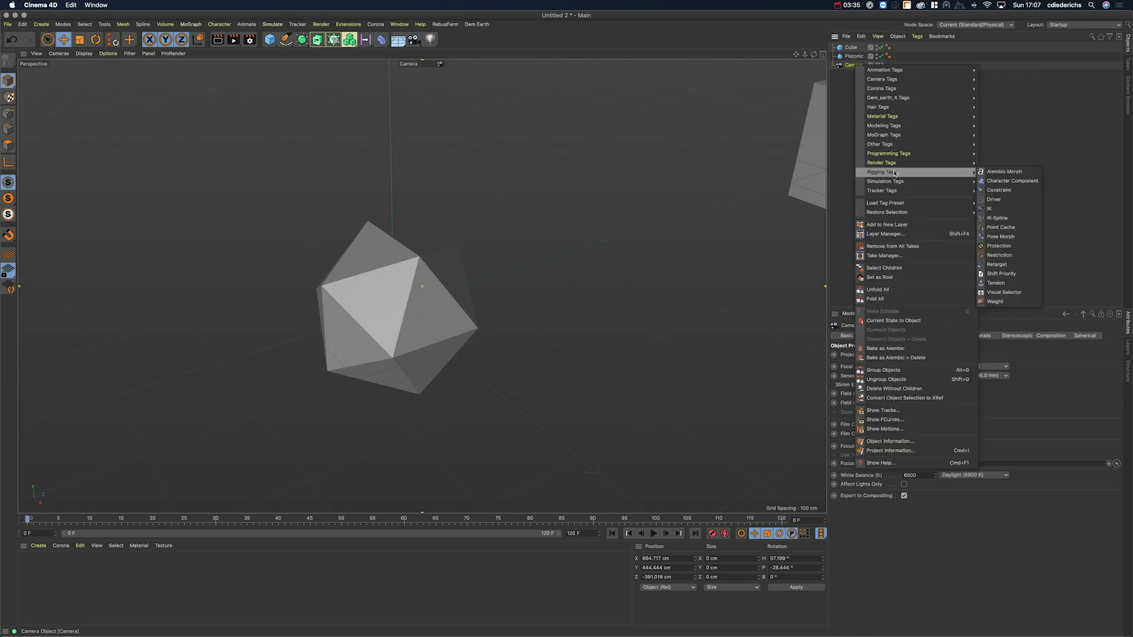
left_click(988, 248)
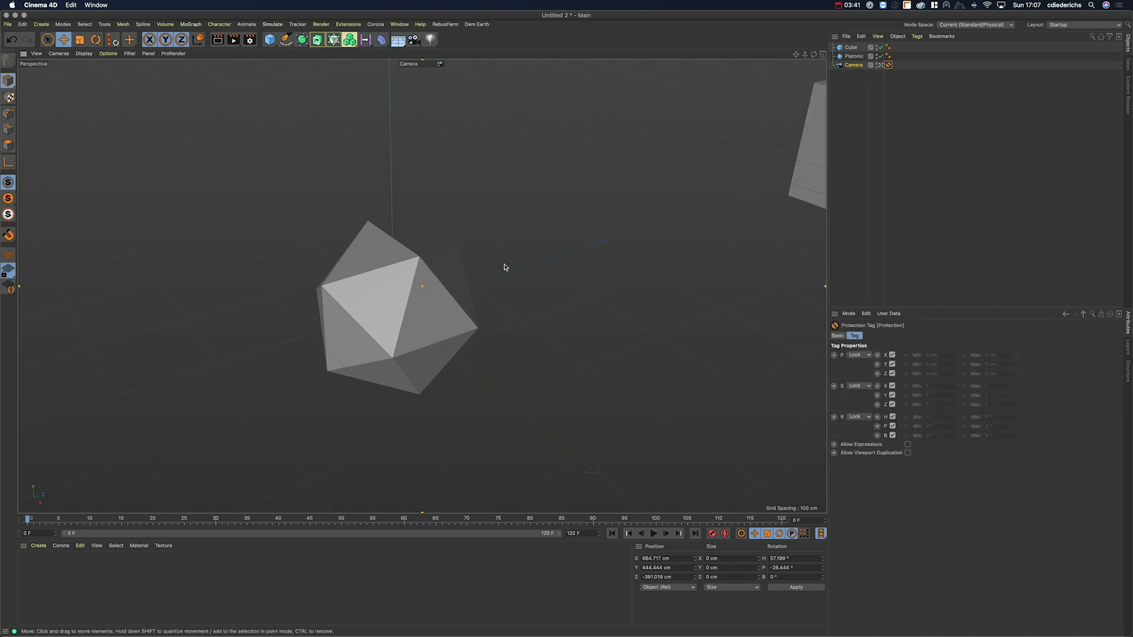
Step: Confirm the locked Camera resists pan and zoom, then view its frustum from the default camera
left_click(796, 55)
left_click(805, 54)
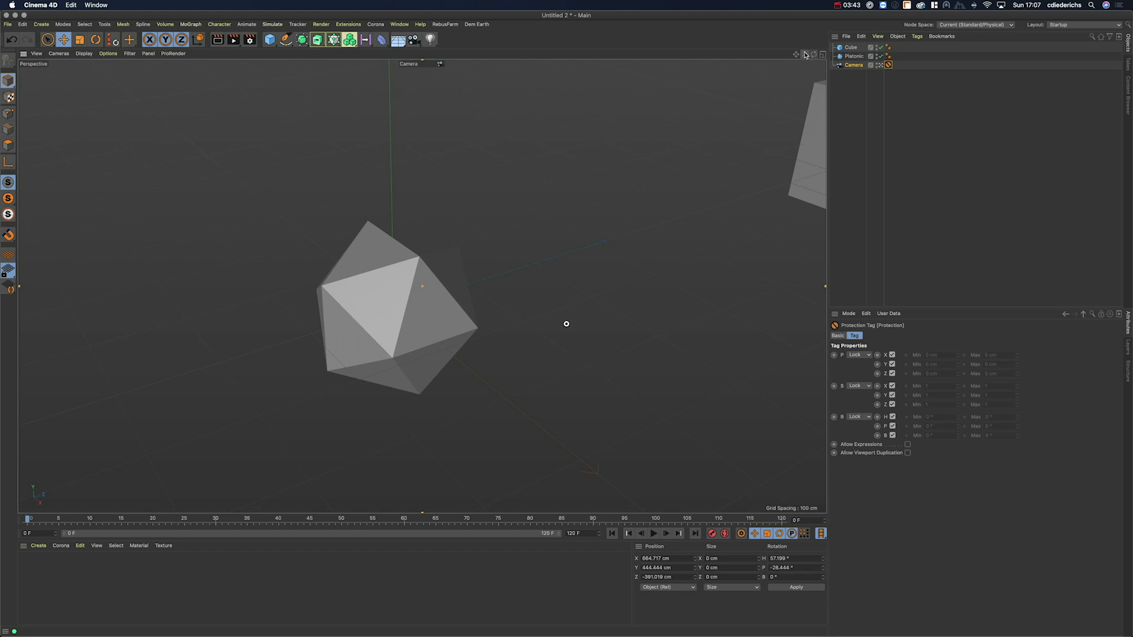
left_click(881, 66)
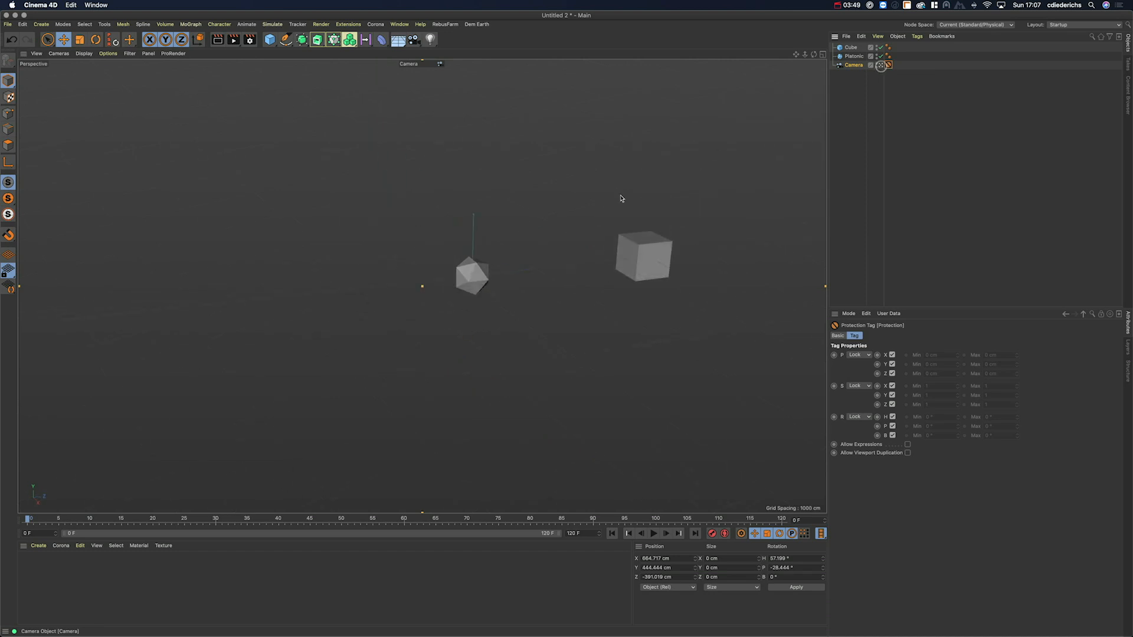
left_click_drag(554, 271, 425, 254, "alt")
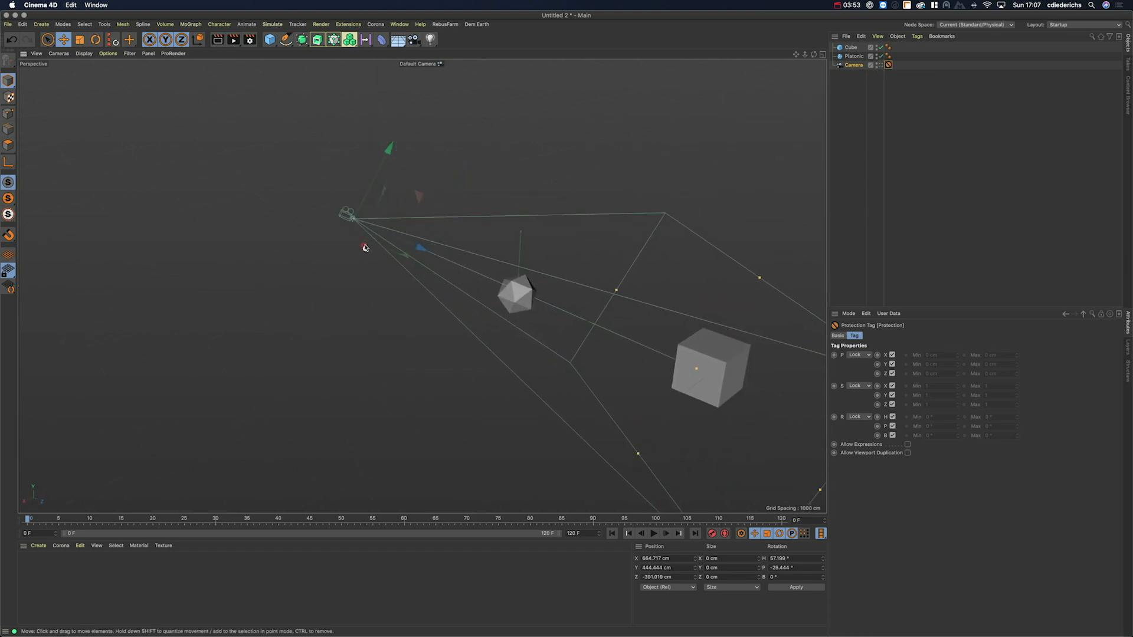
left_click_drag(528, 278, 678, 236, "alt")
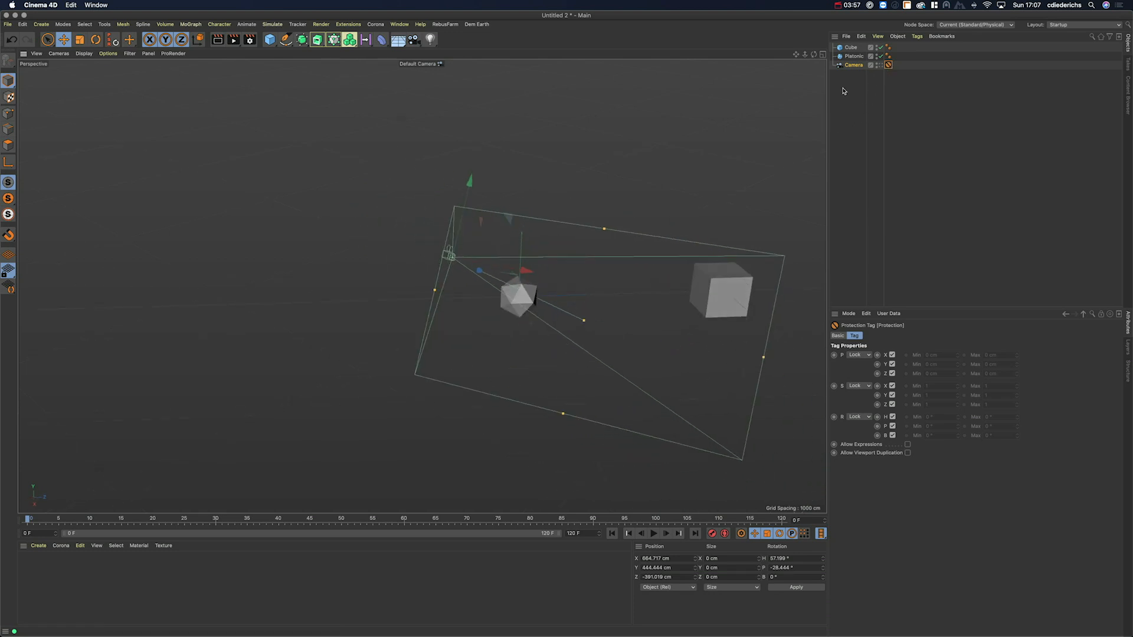
left_click_drag(807, 109, 777, 129, "alt")
middle_click_drag(778, 129, 715, 133, "alt")
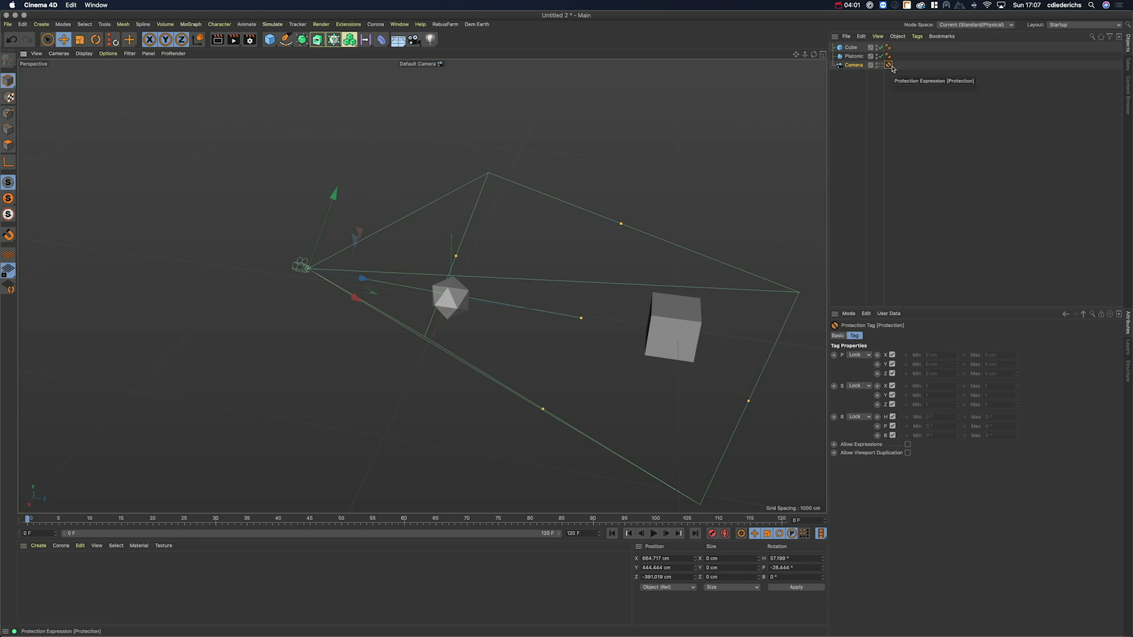
left_click_drag(695, 220, 634, 231, "alt")
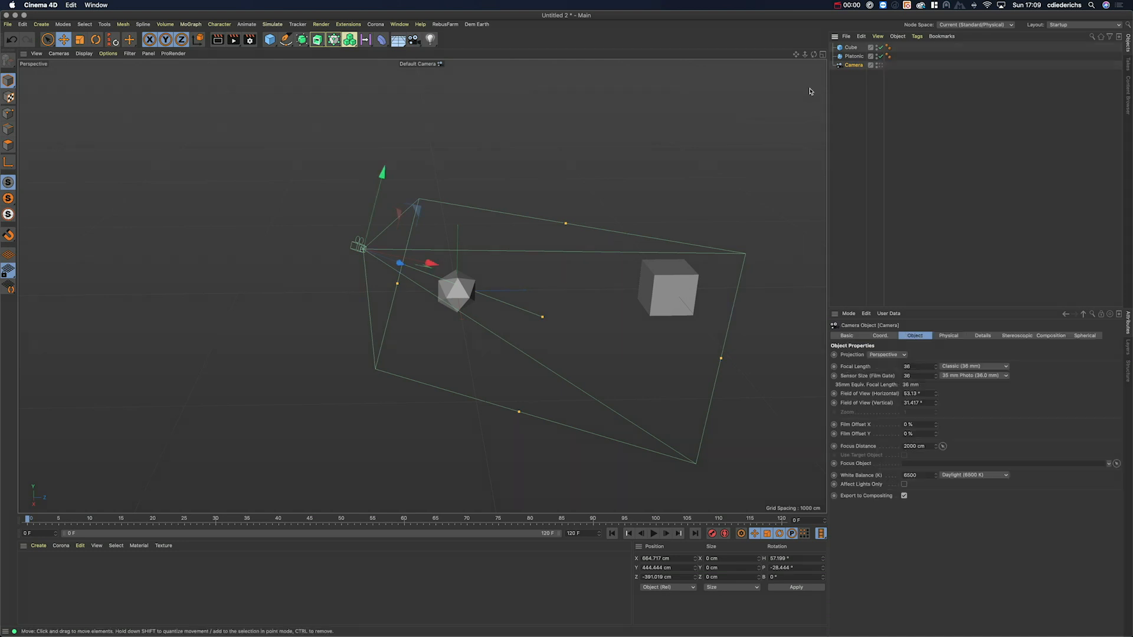
Step: Show the unprotected Camera's properties: 36 mm focal length, 36 mm sensor, 53.13° field of view
left_click(847, 84)
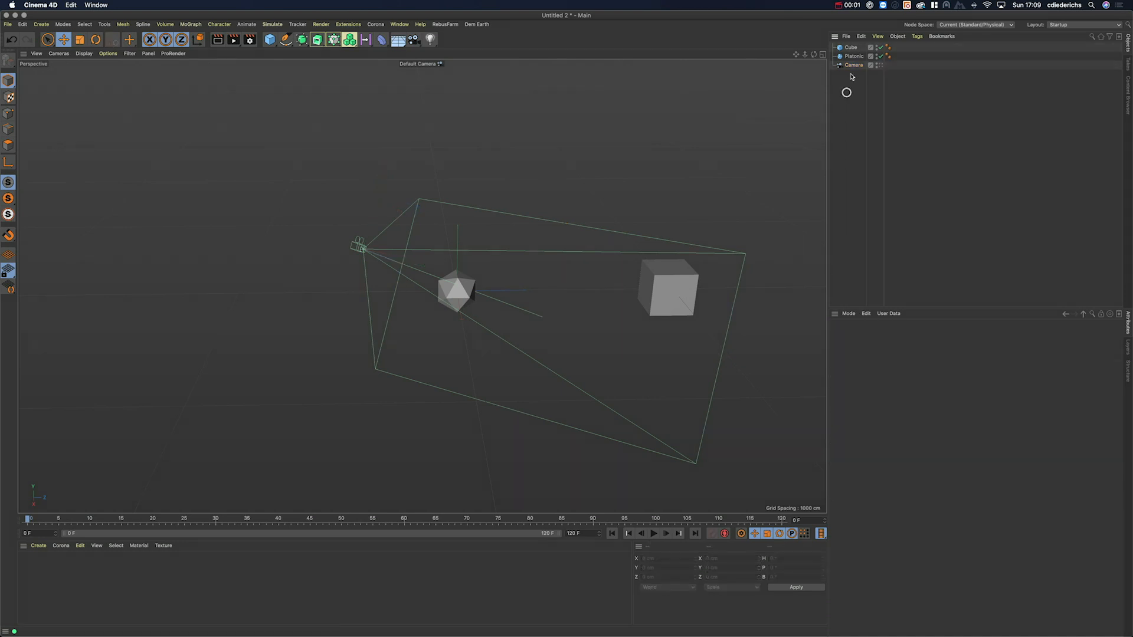
left_click(853, 67)
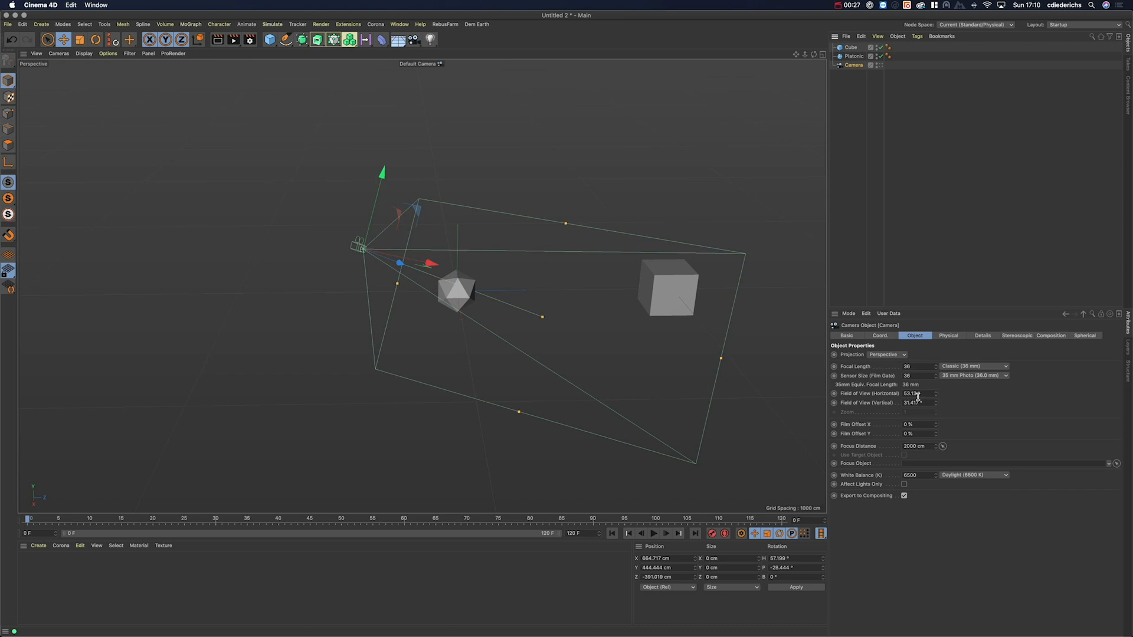
Step: Switch the Camera to the Super Wide 15 mm lens preset and look through it
left_click(864, 367)
left_click(970, 367)
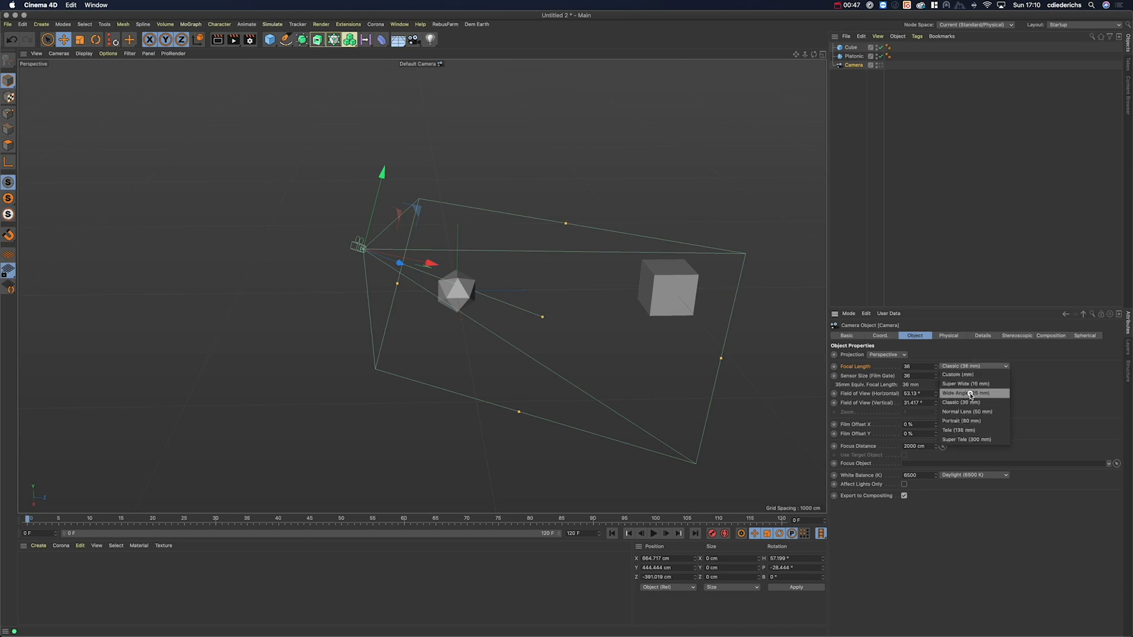
left_click(971, 384)
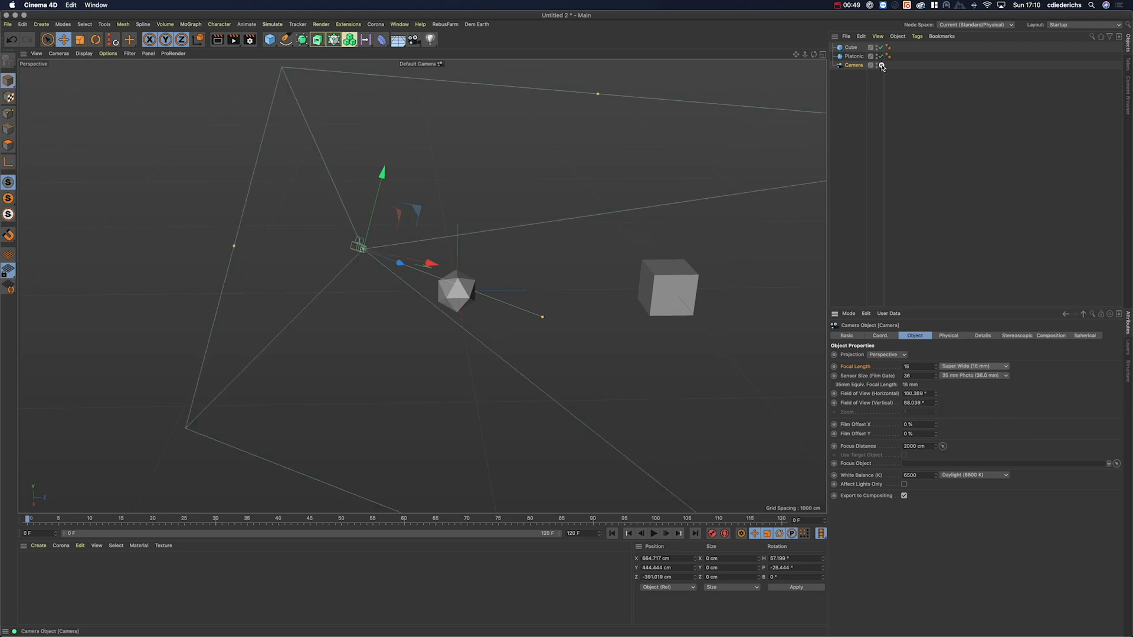
left_click(879, 66)
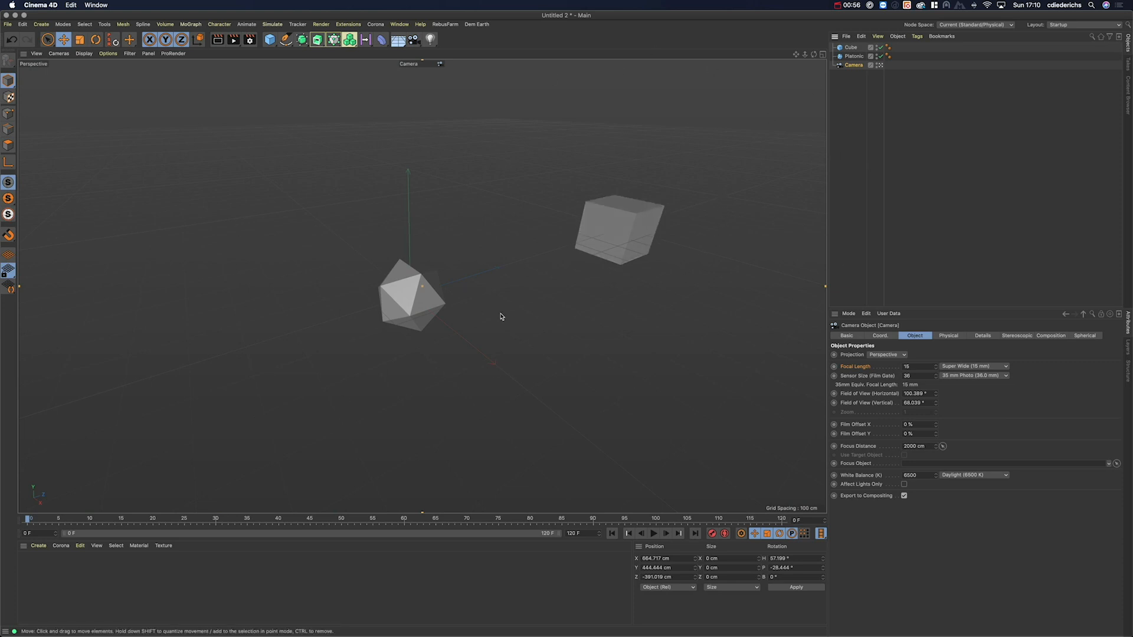
Step: Switch to Tele 135 mm, pull focus to about 881.6 cm, then lower focal length to 48 mm
left_click(975, 367)
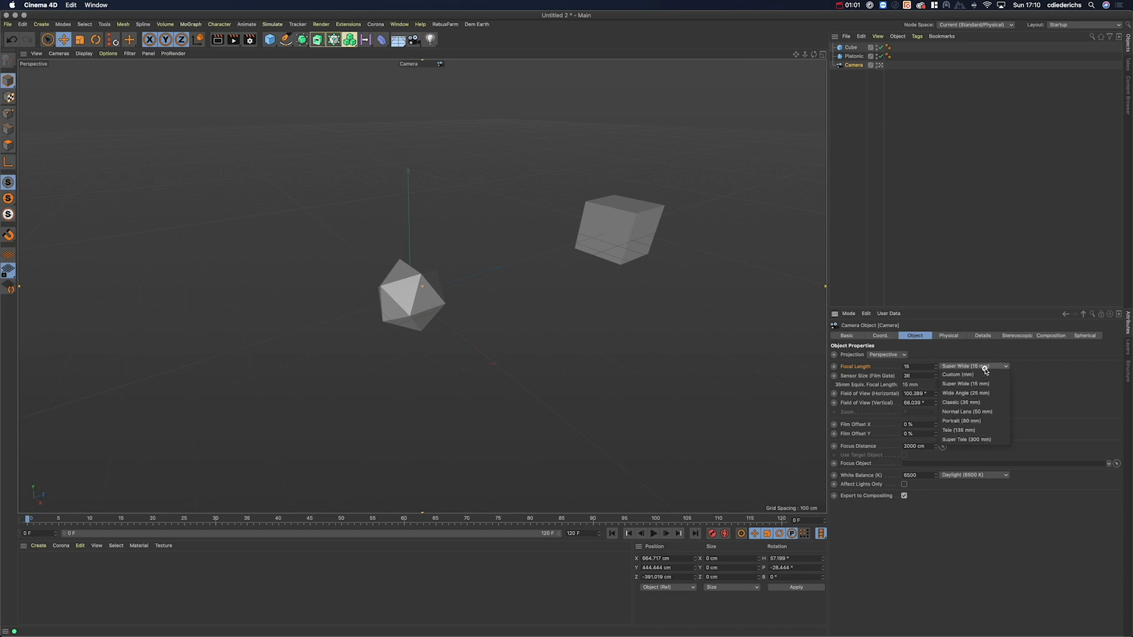
left_click(969, 430)
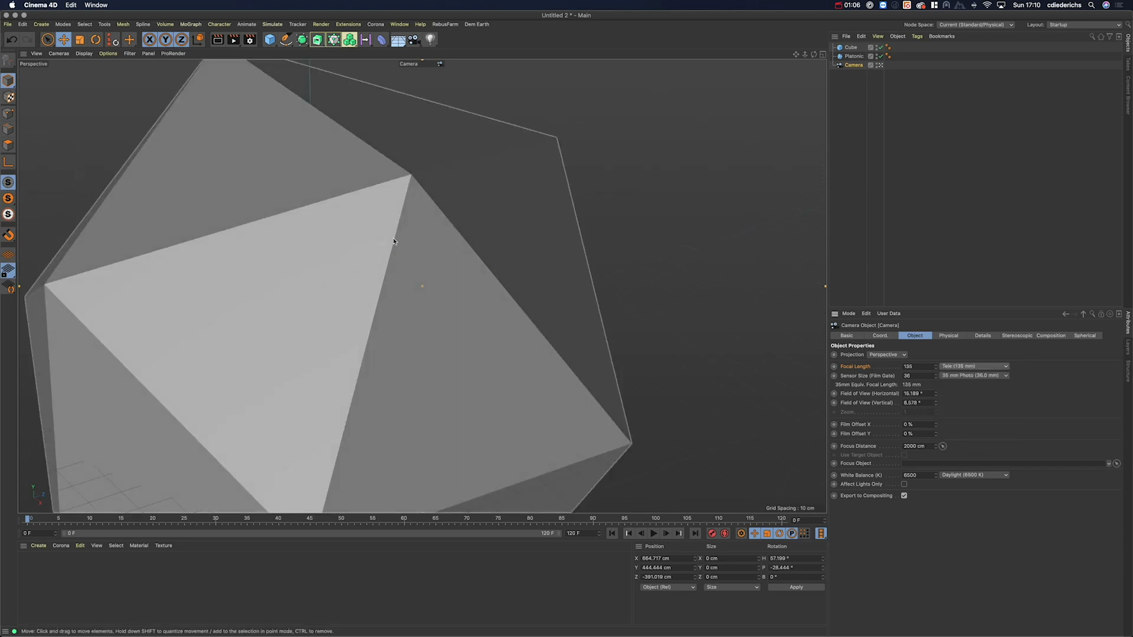
left_click(880, 65)
left_click(881, 65)
left_click_drag(445, 267, 404, 288, "alt")
left_click_drag(607, 343, 445, 285)
left_click_drag(937, 369, 935, 366)
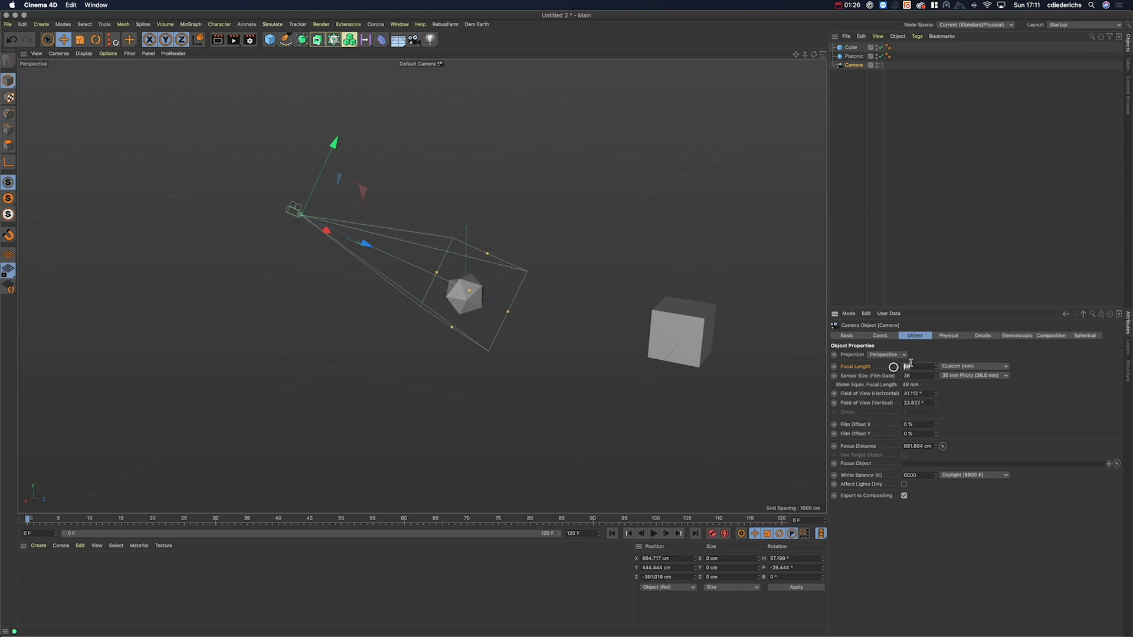
Step: Change the lens from Tele 135 mm to the Normal Lens 50 mm preset (39.598° horizontal FOV)
left_click(965, 367)
left_click(963, 437)
left_click(960, 367)
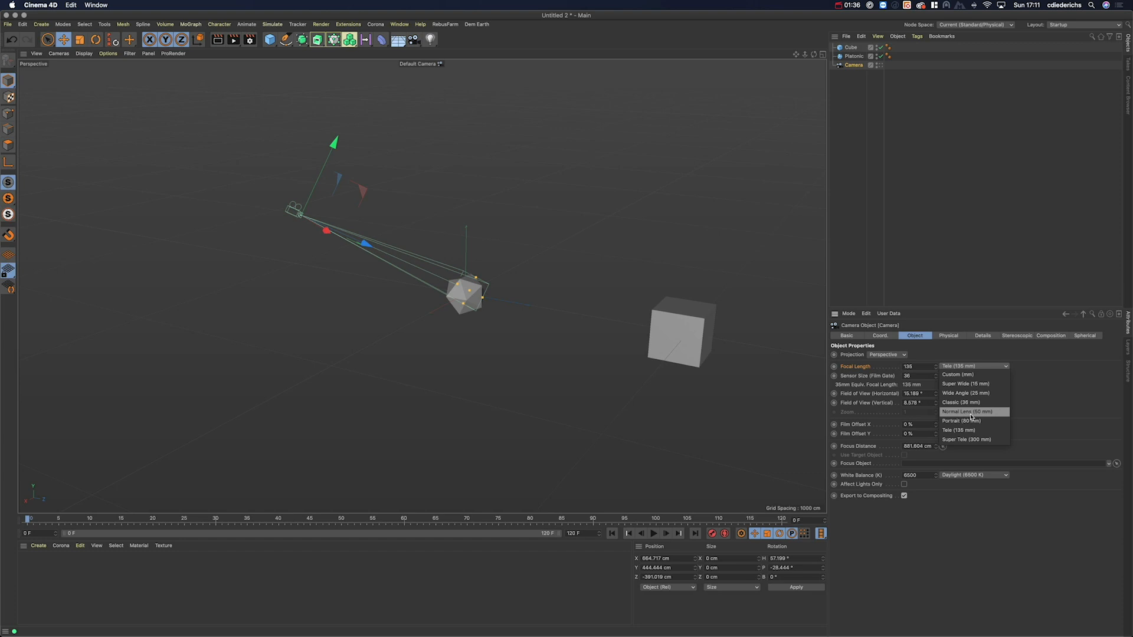
left_click(970, 413)
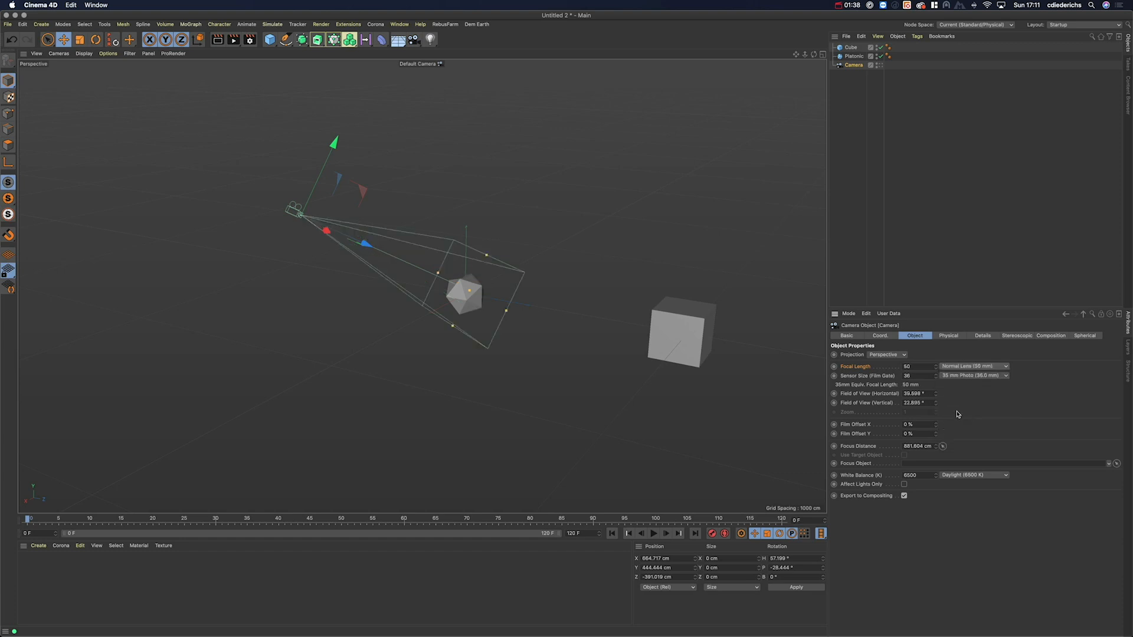
left_click_drag(559, 343, 524, 293, "alt")
left_click(974, 366)
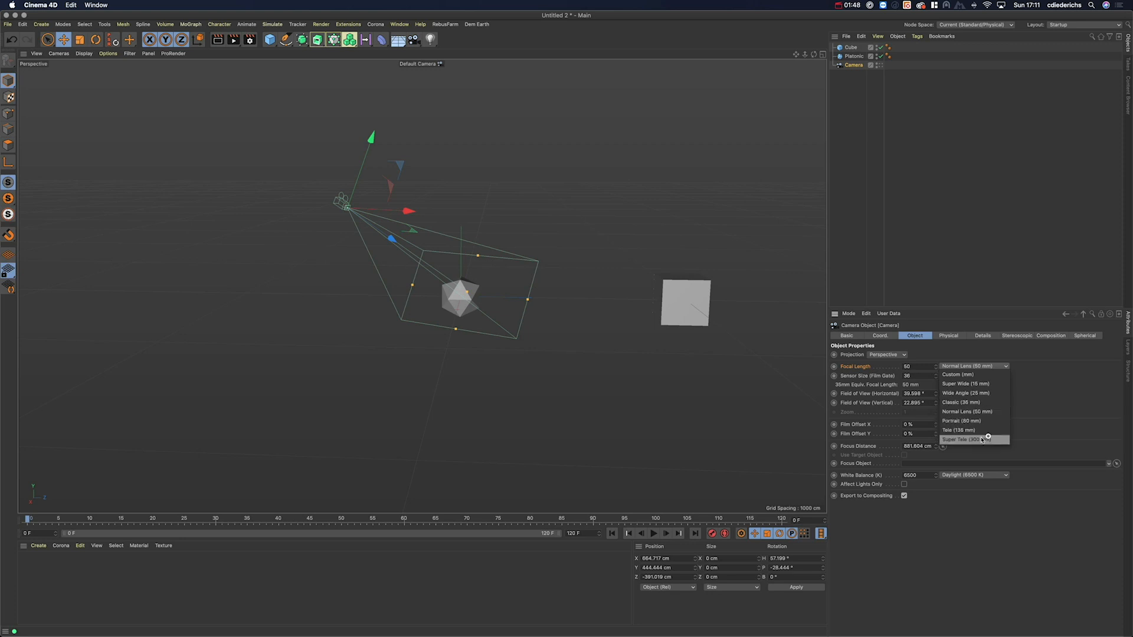
left_click(1029, 389)
left_click_drag(917, 376, 888, 377)
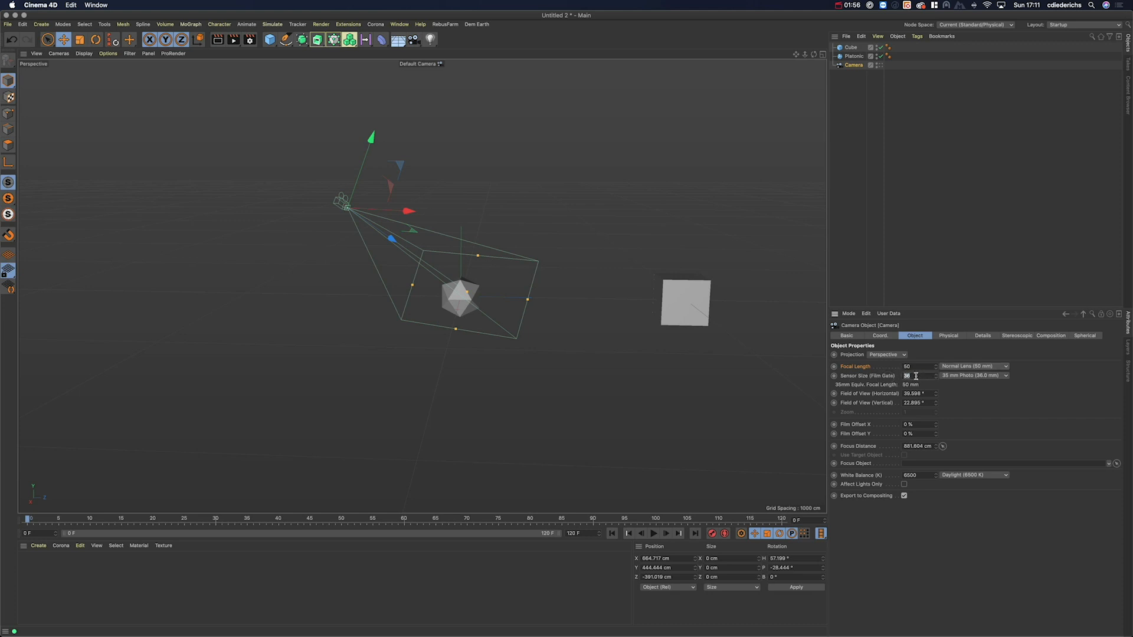
Step: Inspect the Camera's Sensor Size value, leaving it unchanged
left_click(986, 396)
left_click(911, 376)
left_click_drag(914, 376, 884, 375)
left_click(962, 389)
left_click_drag(922, 376, 886, 377)
left_click(914, 376)
left_click_drag(915, 376, 896, 378)
left_click(972, 395)
Step: Set the horizontal field of view to 60°, then the focal length to 36 mm
left_click_drag(935, 393, 920, 394)
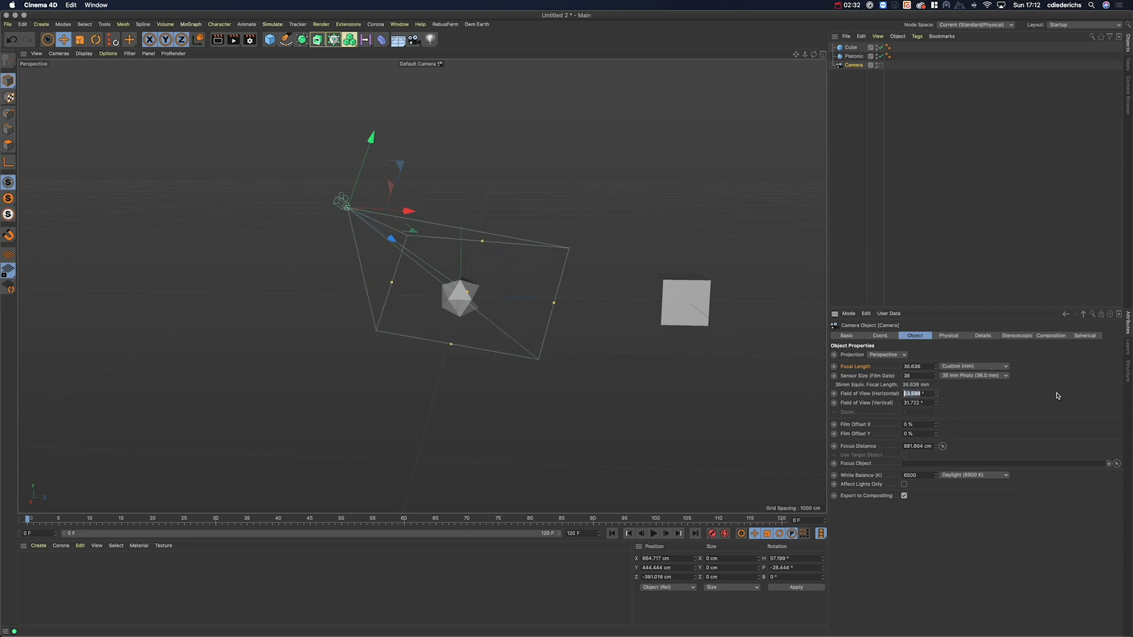
type("60")
key("Return")
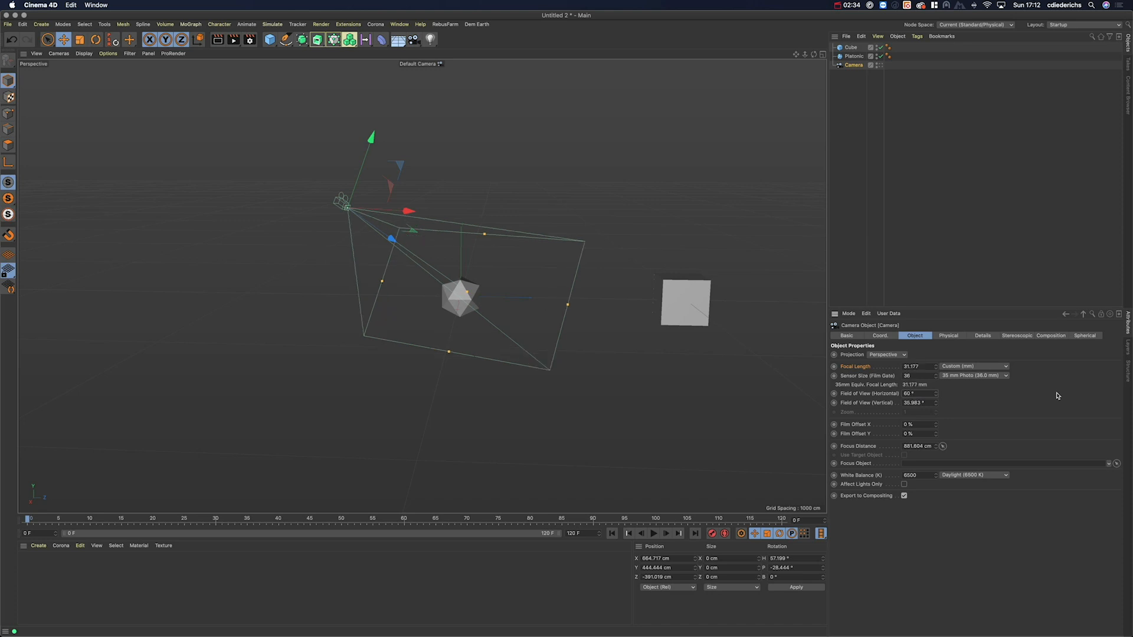
left_click(915, 366)
type("36")
key("Return")
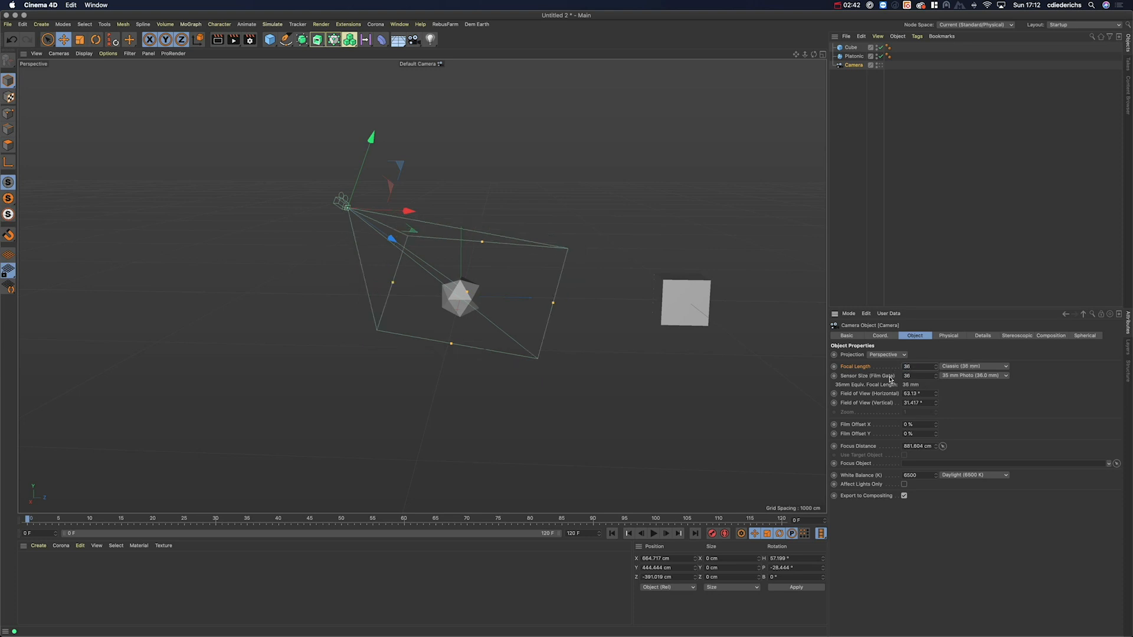
left_click_drag(477, 280, 460, 303, "alt")
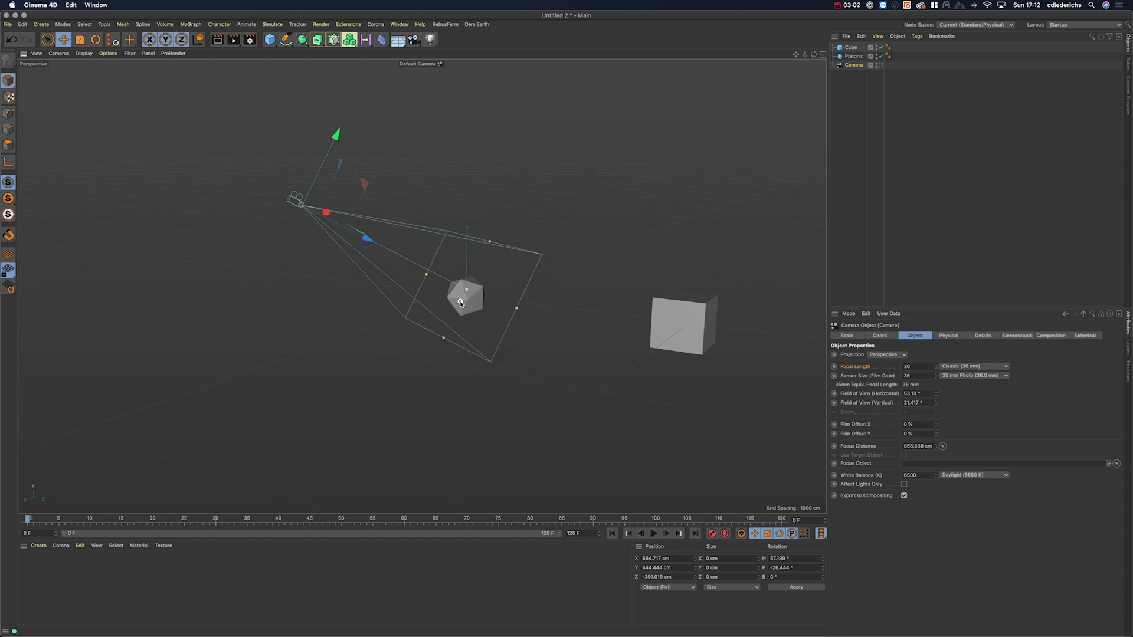
Step: Drag the Camera's focus plane toward the Platonic to set its focus distance
left_click(927, 449)
mouse_move(467, 295)
left_mouse_down("alt")
mouse_move(645, 296)
mouse_move(459, 299)
left_mouse_up("alt")
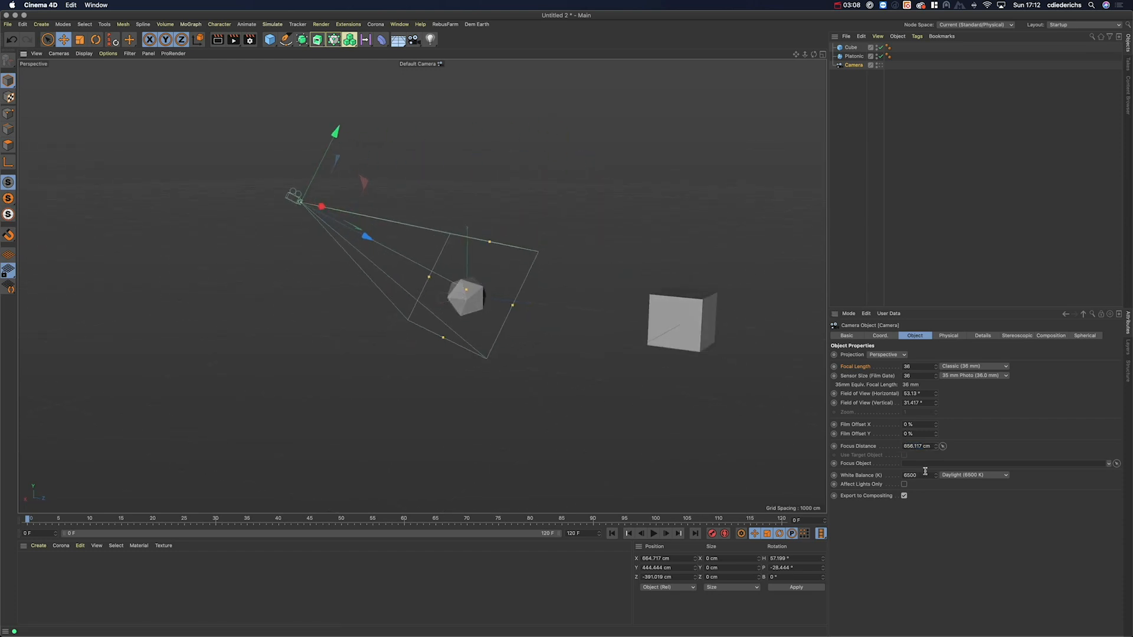
left_click(921, 446)
left_click_drag(466, 291, 501, 305)
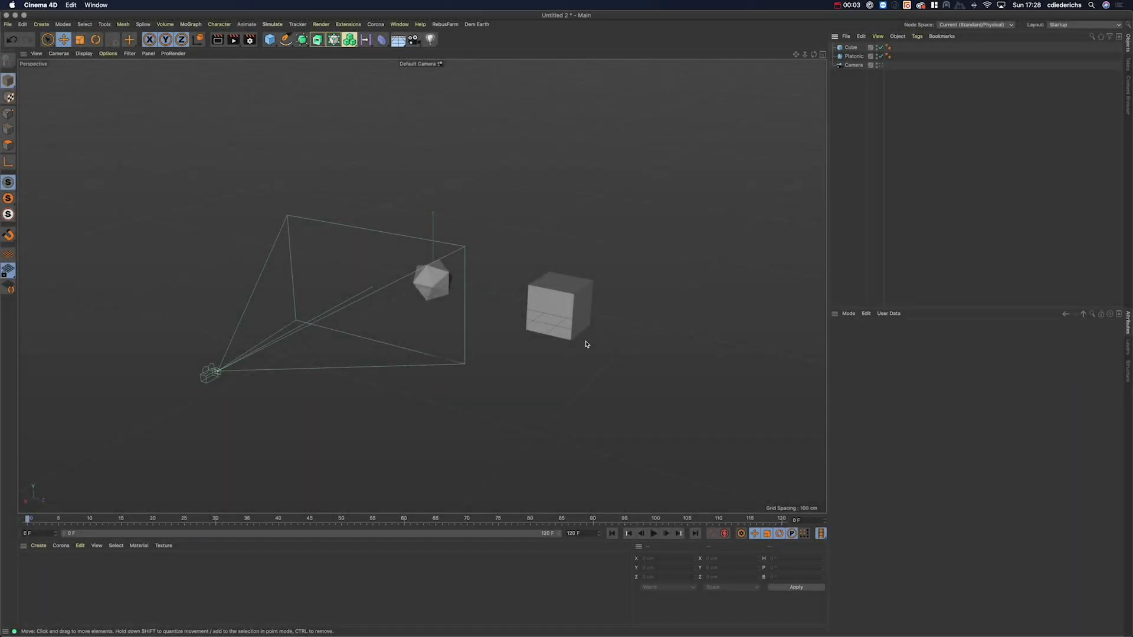
Step: Look through the Camera and tilt it to frame the Platonic and Cube
left_click(853, 64)
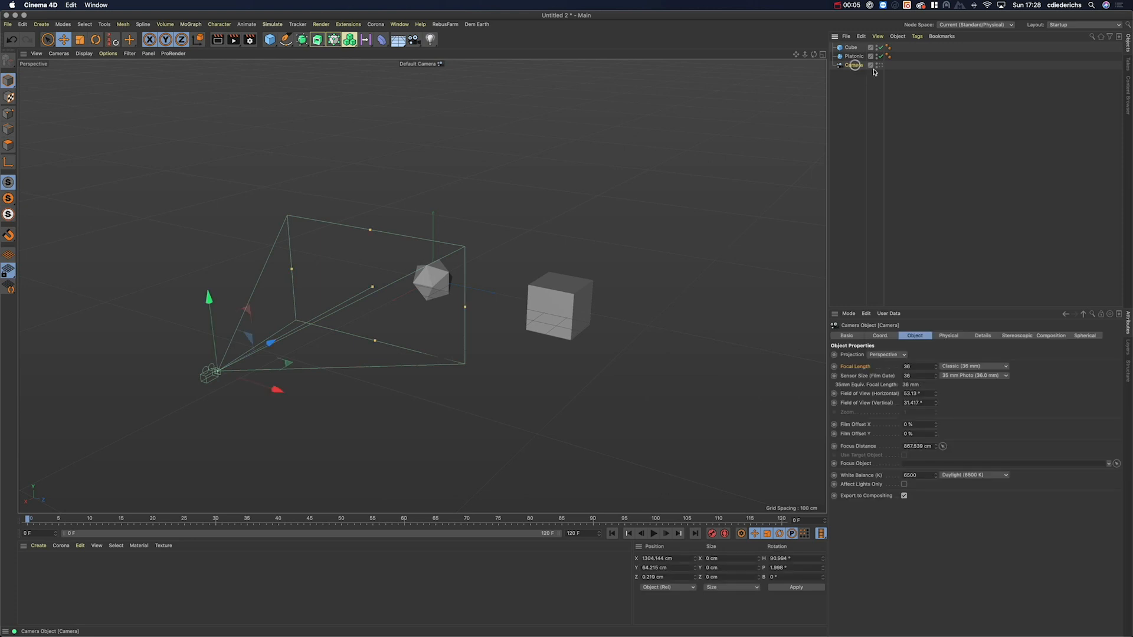
left_click(879, 64)
left_click_drag(460, 324, 458, 343, "alt")
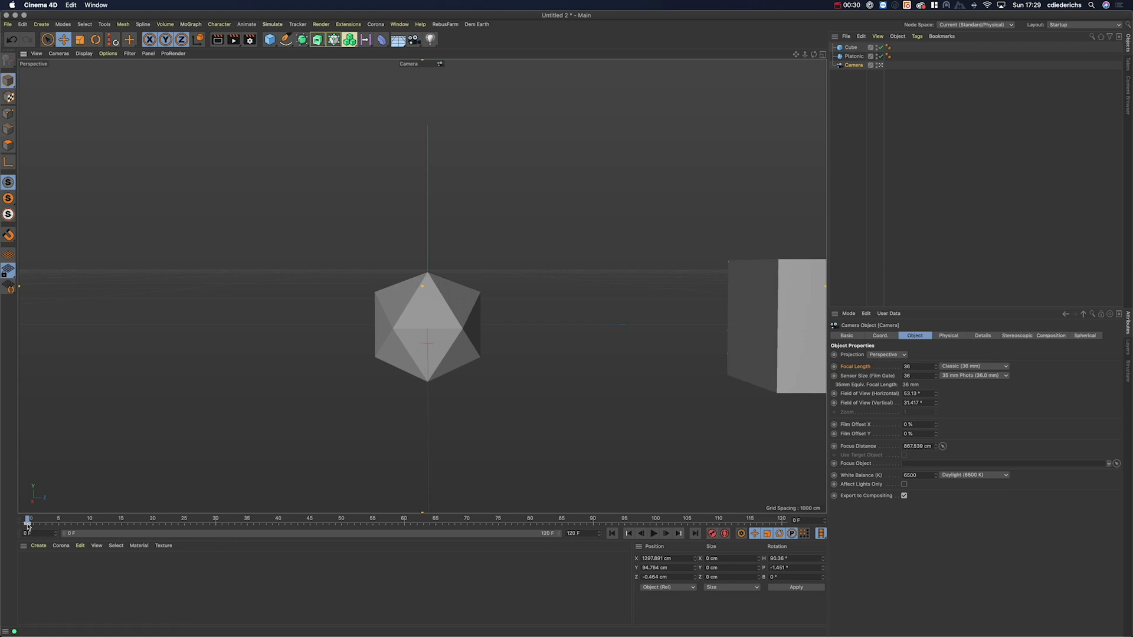
Step: Scrub to frame 106, pan the Camera to reframe the objects, and return to the start
left_click_drag(27, 519, 778, 522)
middle_click_drag(780, 378, 484, 372, "alt")
middle_click_drag(564, 376, 442, 355, "alt")
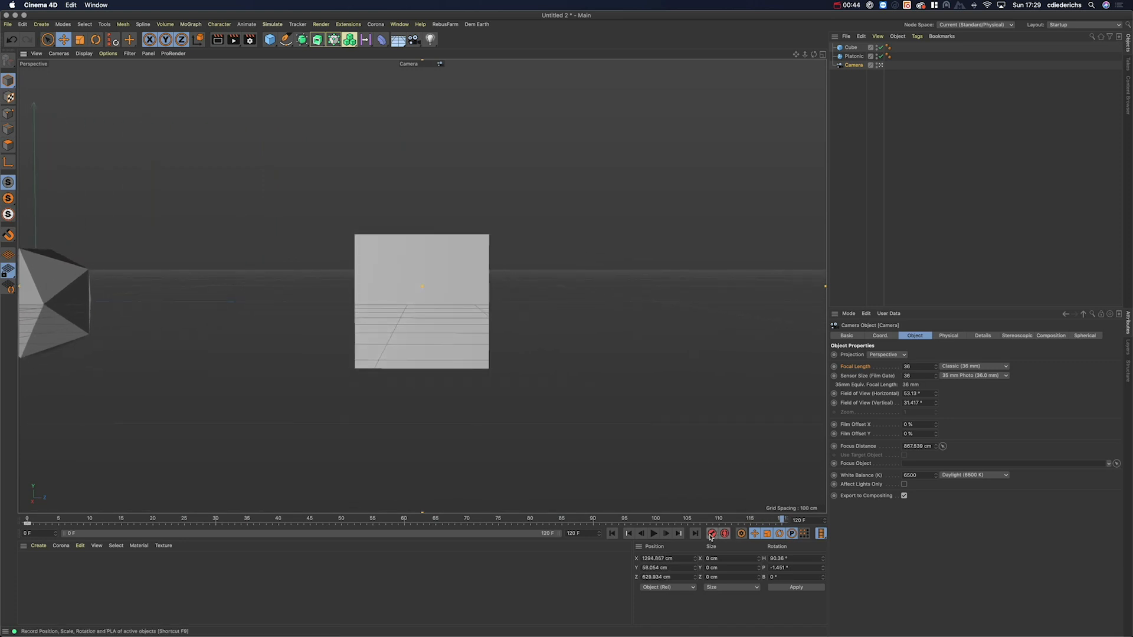
left_click(613, 533)
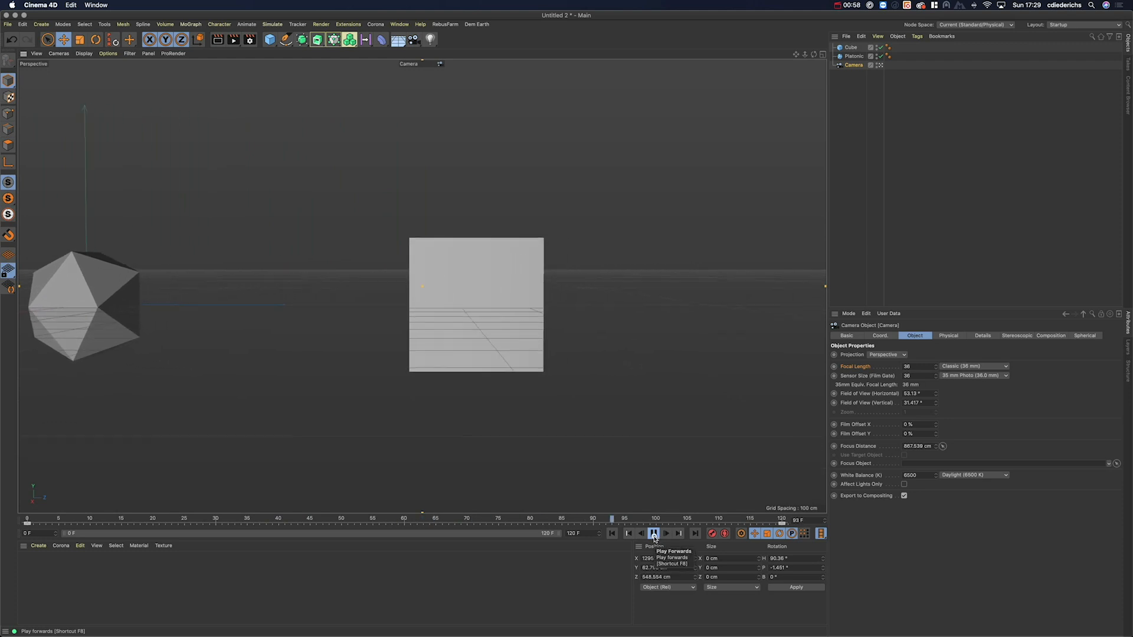
Step: Watch playback from the default view around the frustum, then look through the scene Camera again
left_click(882, 66)
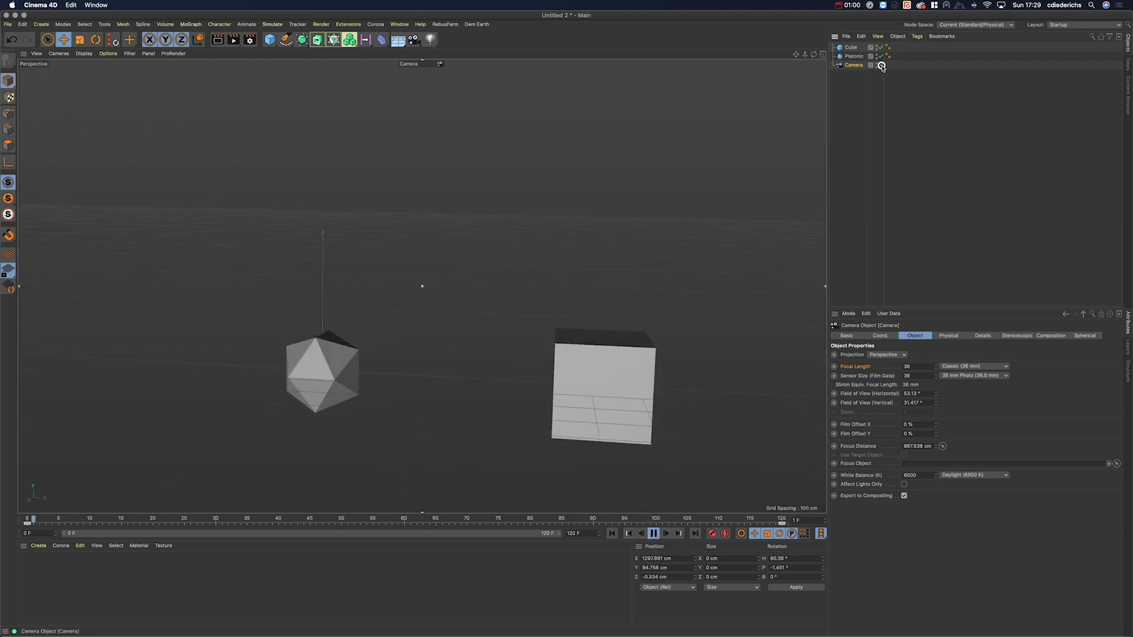
left_click_drag(375, 332, 341, 366, "alt")
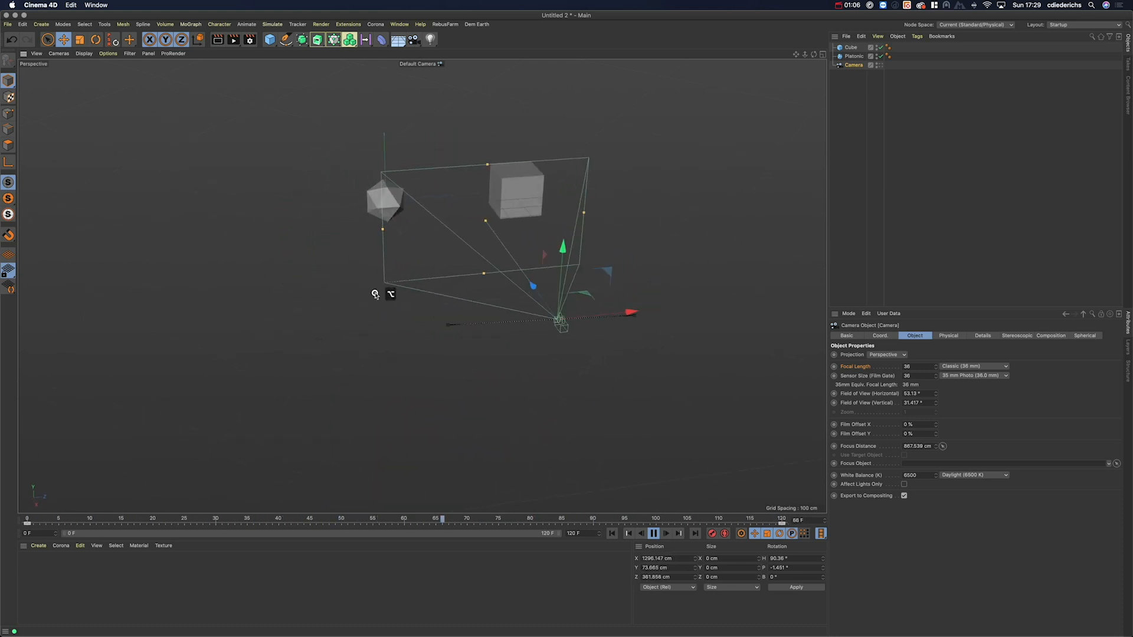
left_click_drag(524, 364, 513, 366, "alt")
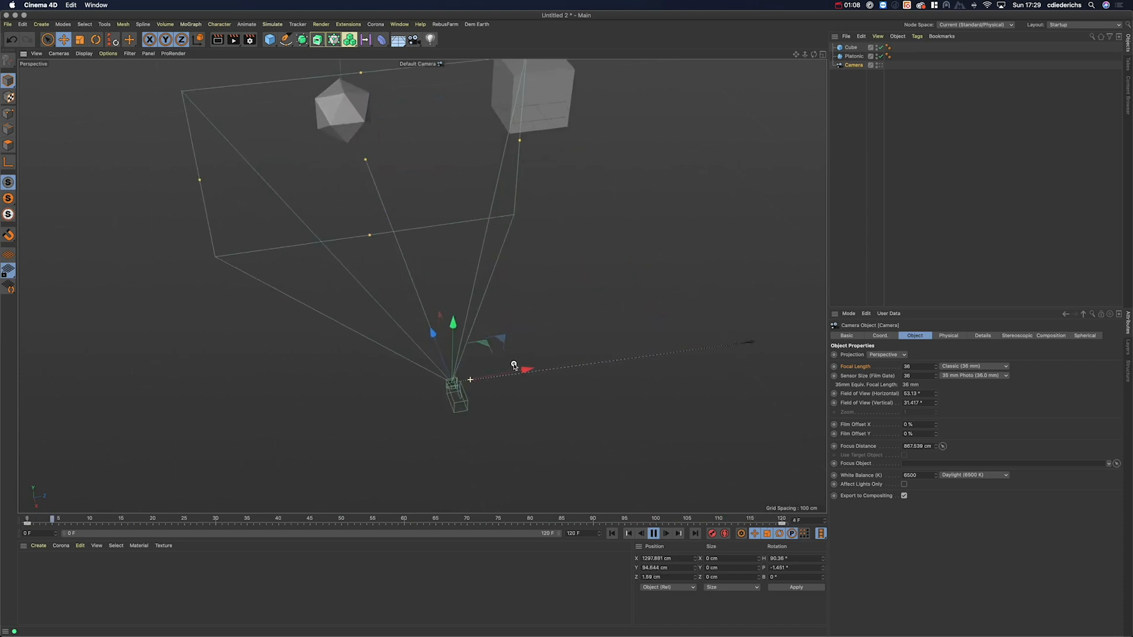
left_click_drag(725, 349, 472, 353, "alt")
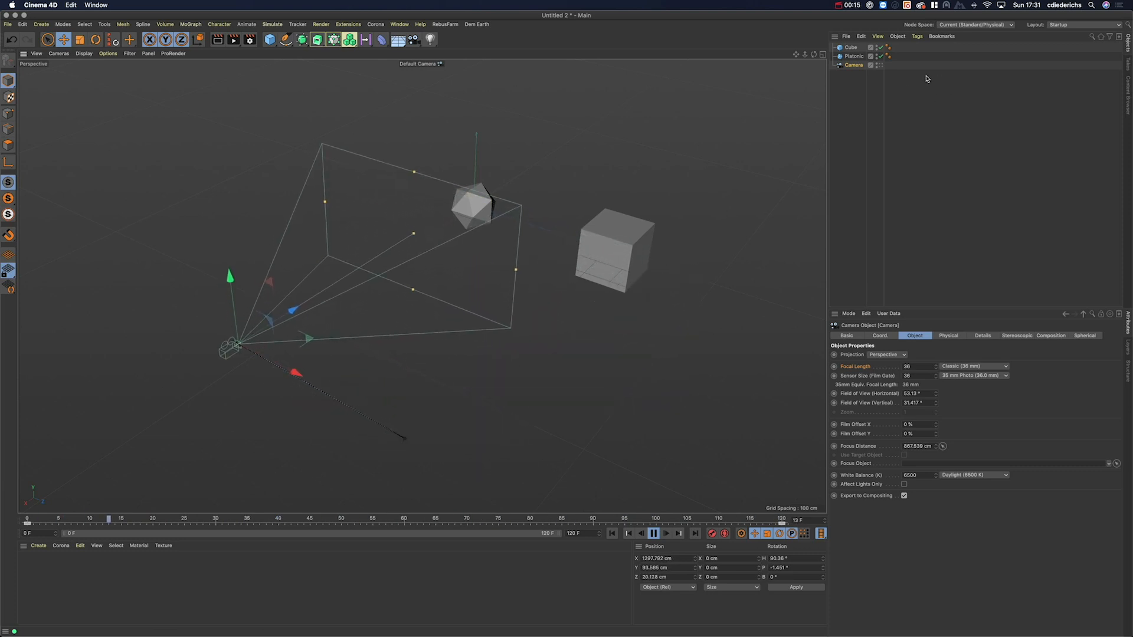
left_click(880, 65)
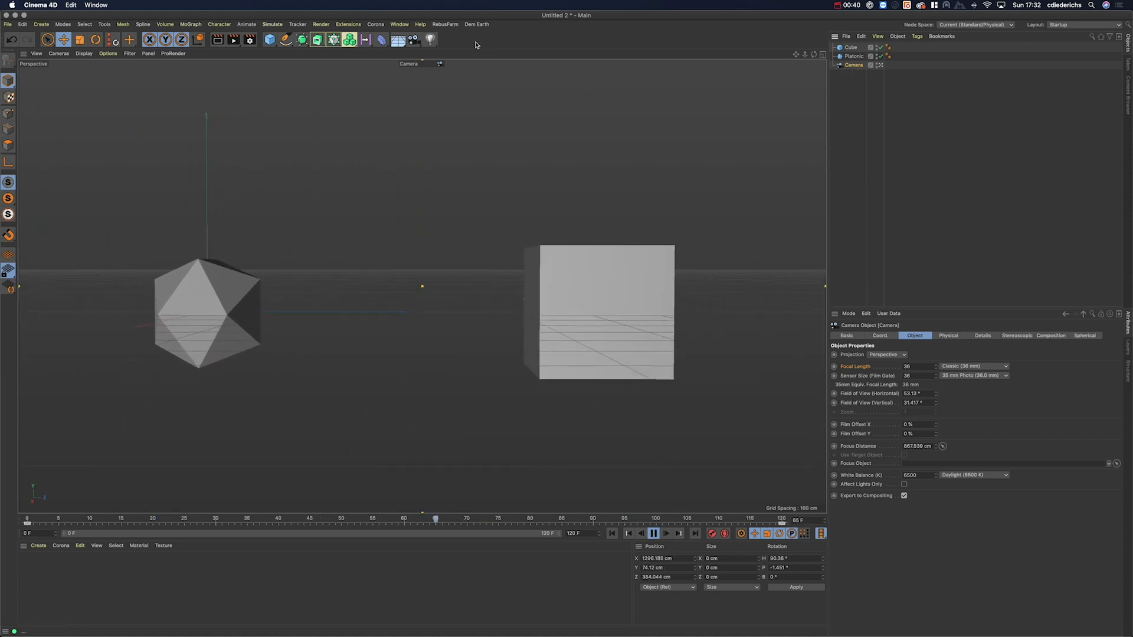
Step: Open the Dope Sheet timeline and frame the Camera's keys from frame 0 to 120
left_click(399, 25)
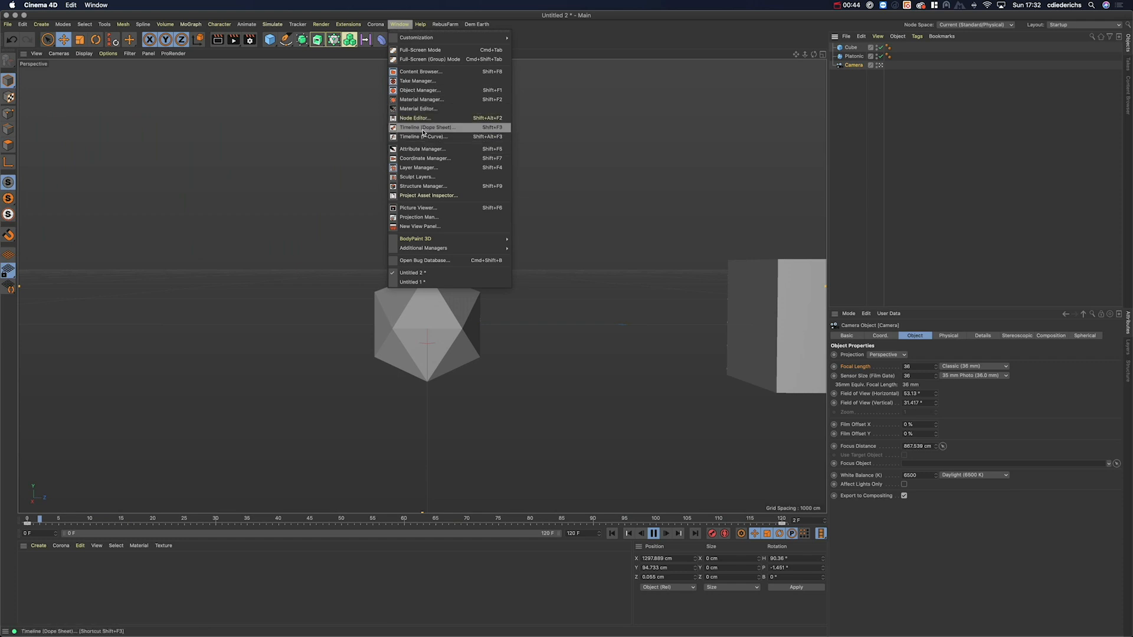
left_click(444, 128)
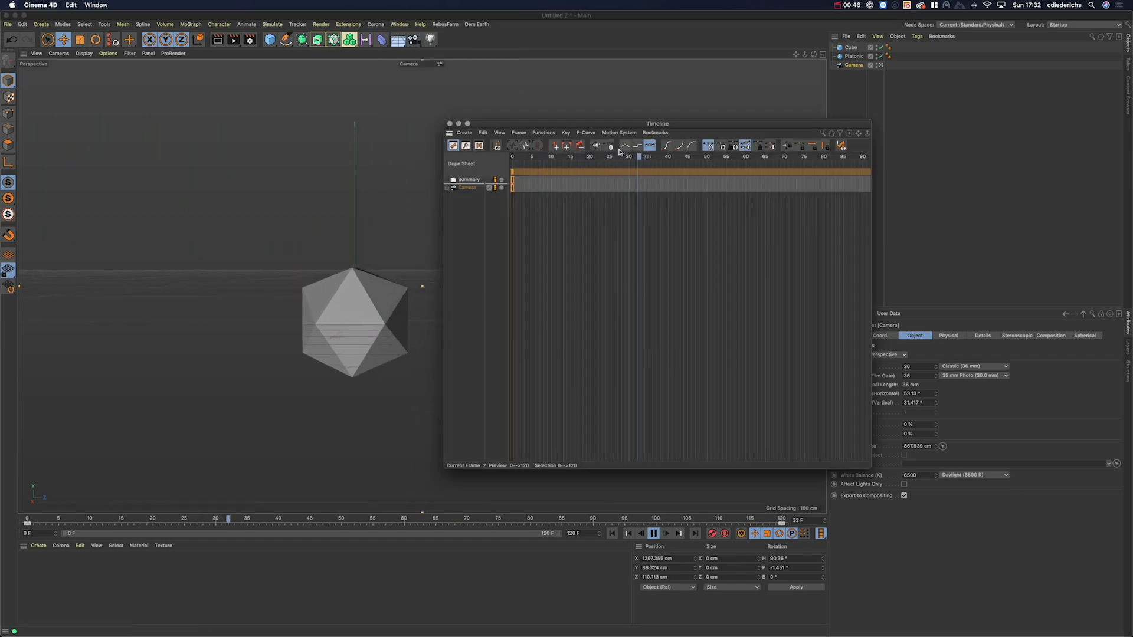
left_click(469, 188)
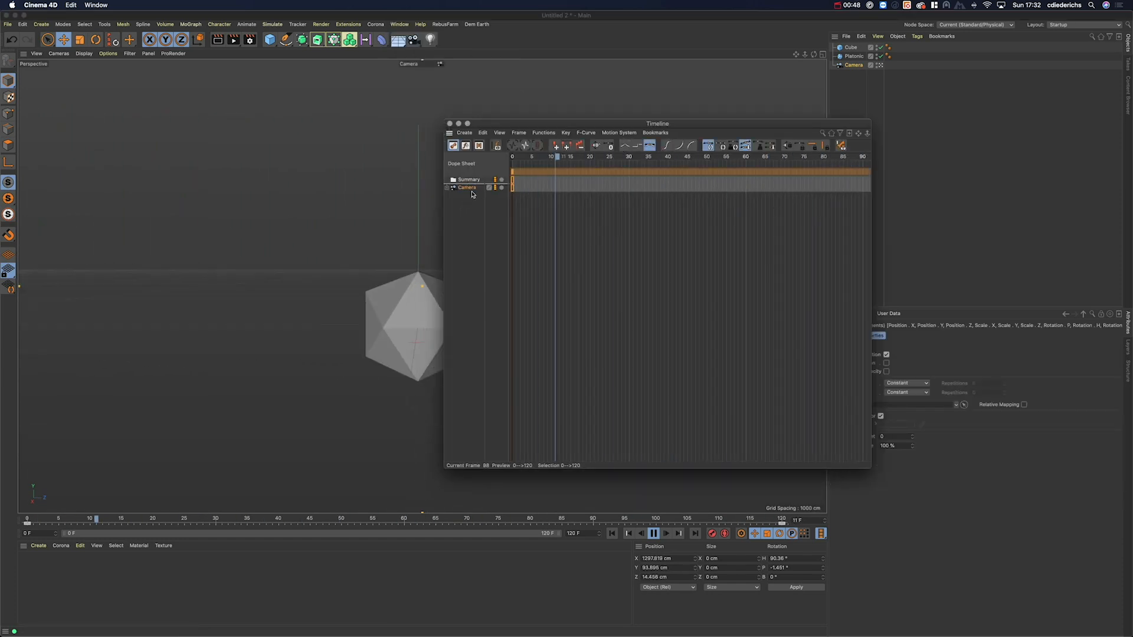
right_click_drag(794, 223, 758, 223, "alt")
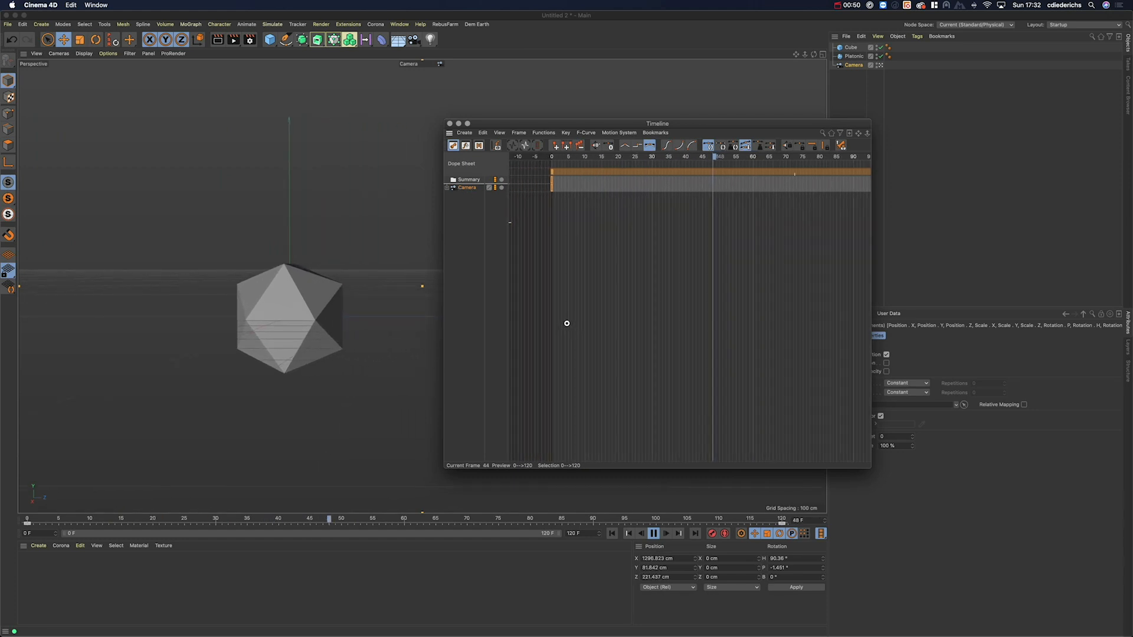
middle_click_drag(794, 222, 715, 222, "alt")
right_click_drag(798, 218, 776, 218, "alt")
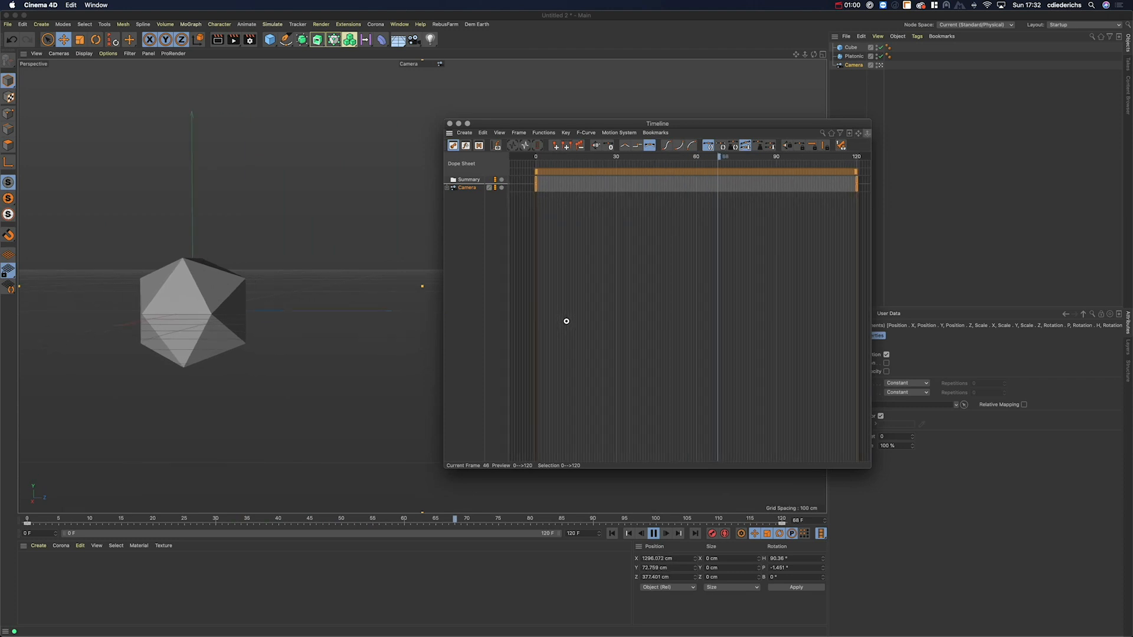
mouse_move(699, 287)
middle_mouse_down("alt")
mouse_move(635, 287)
mouse_move(692, 286)
middle_mouse_up("alt")
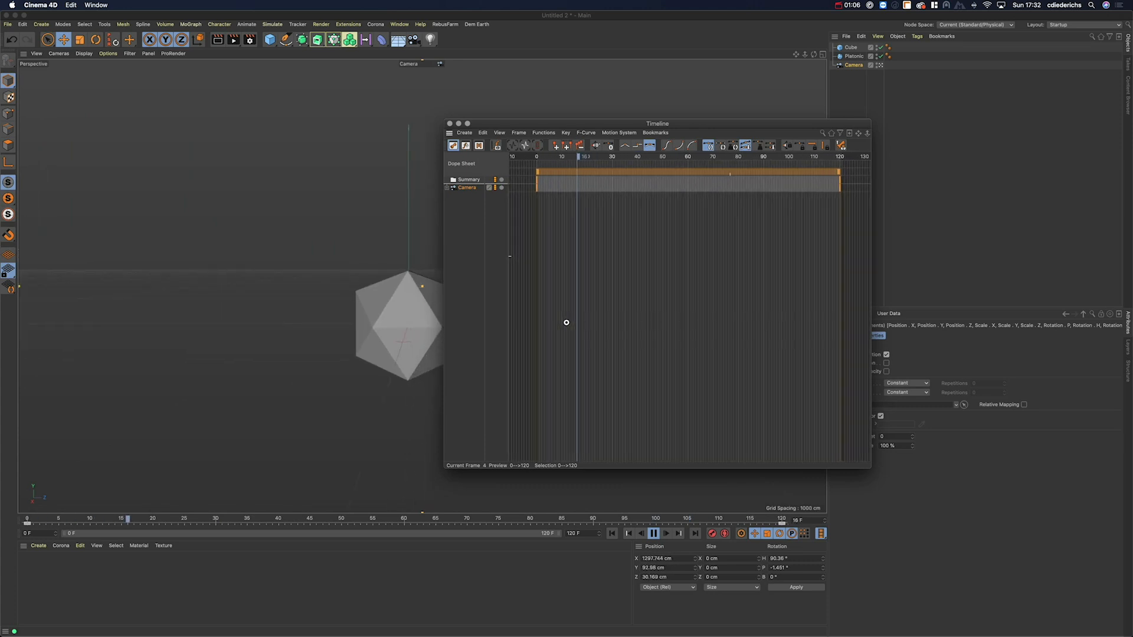
right_click_drag(564, 323, 563, 320, "alt")
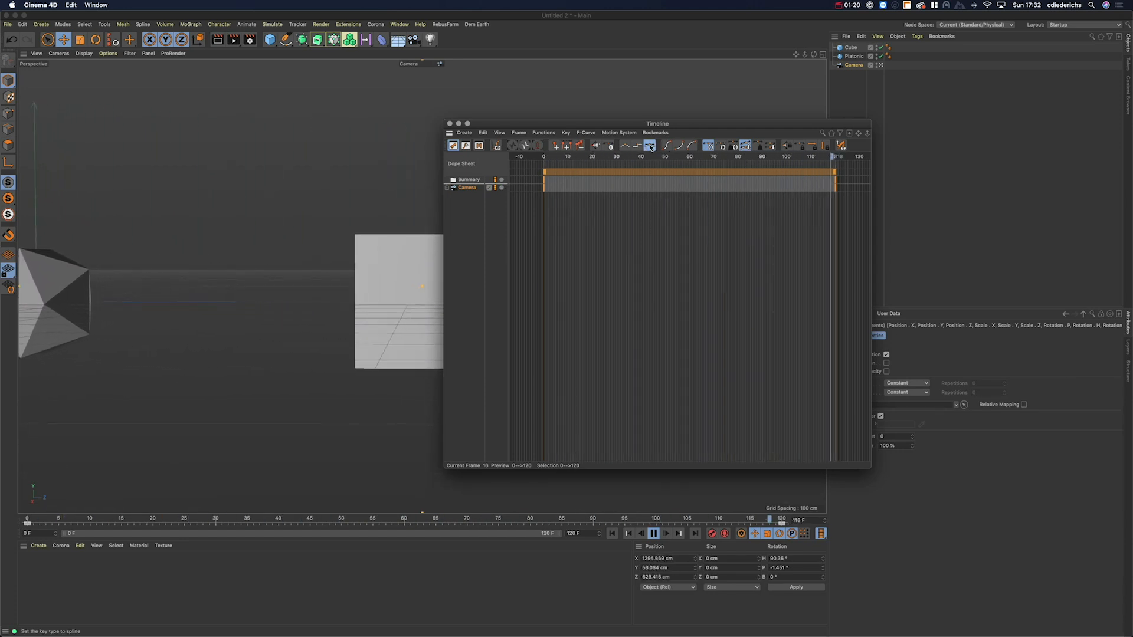
Step: Set the Camera's keys to Linear interpolation in F-Curve mode, then close the Timeline
left_click(466, 146)
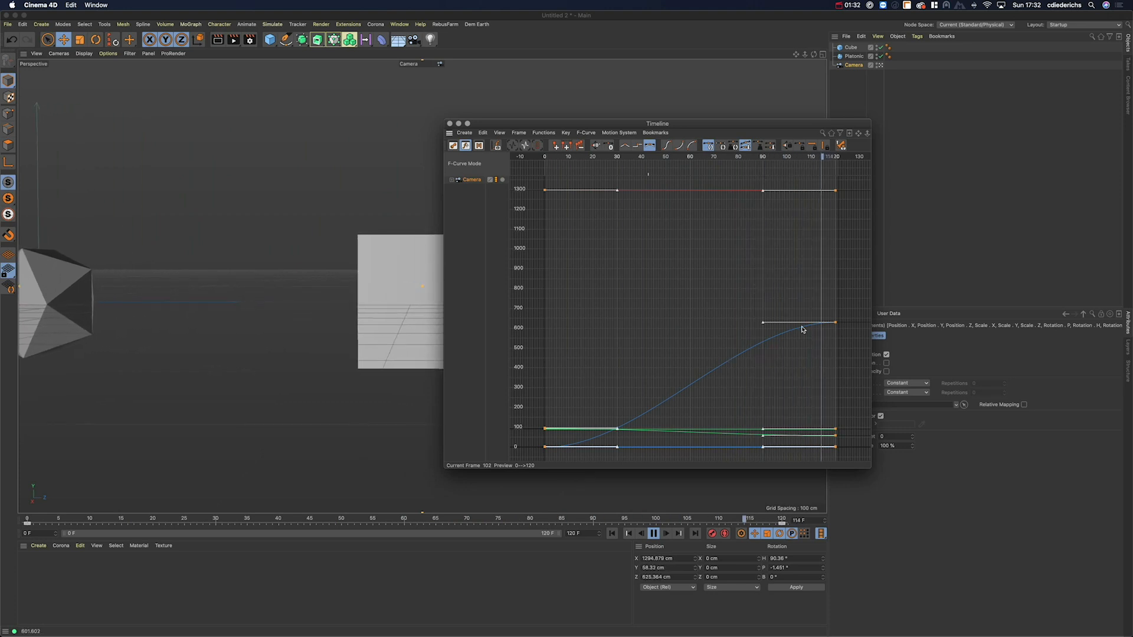
left_click(626, 147)
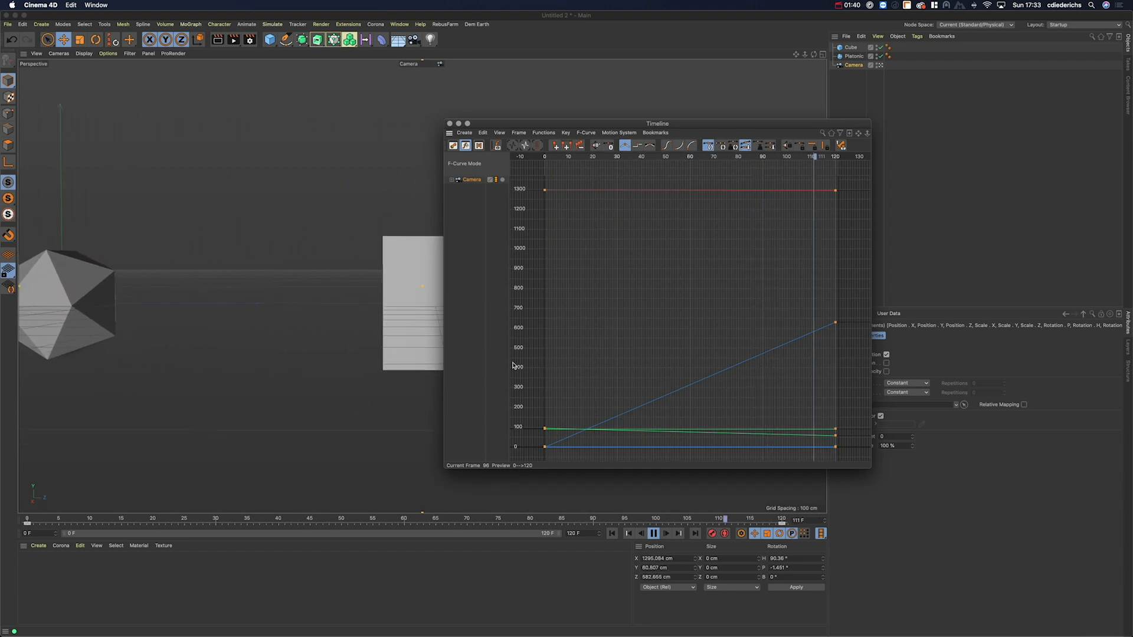
left_click(450, 123)
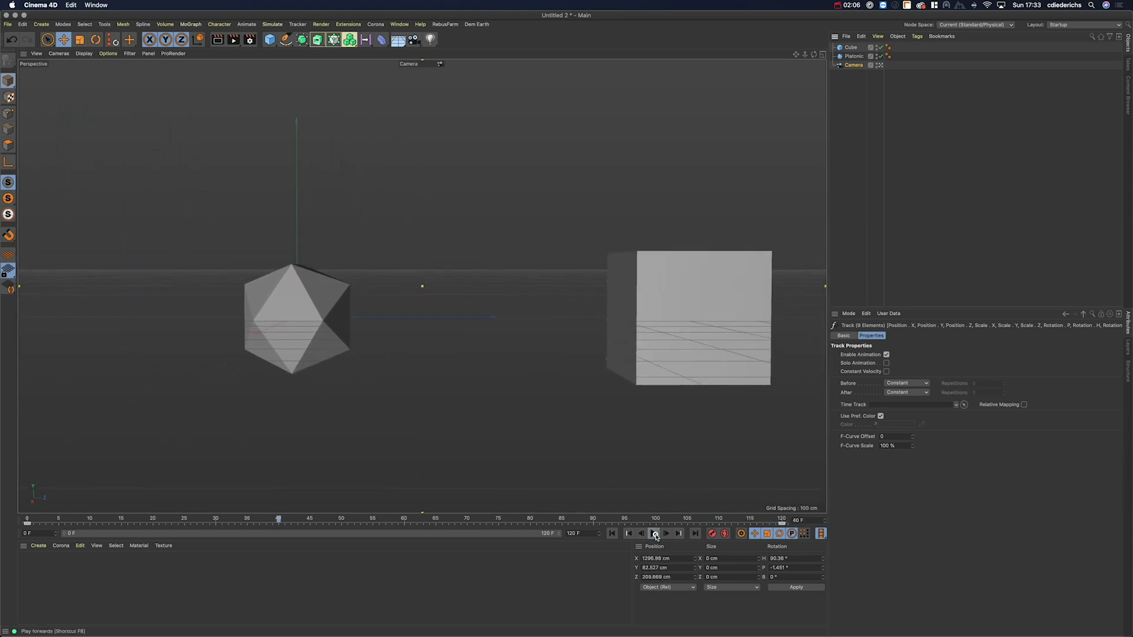
Step: Return to the default camera and orbit to view the Camera frustum, Platonic and Cube
left_click(879, 65)
left_click_drag(420, 286, 469, 344, "alt")
left_click_drag(478, 288, 450, 287, "alt")
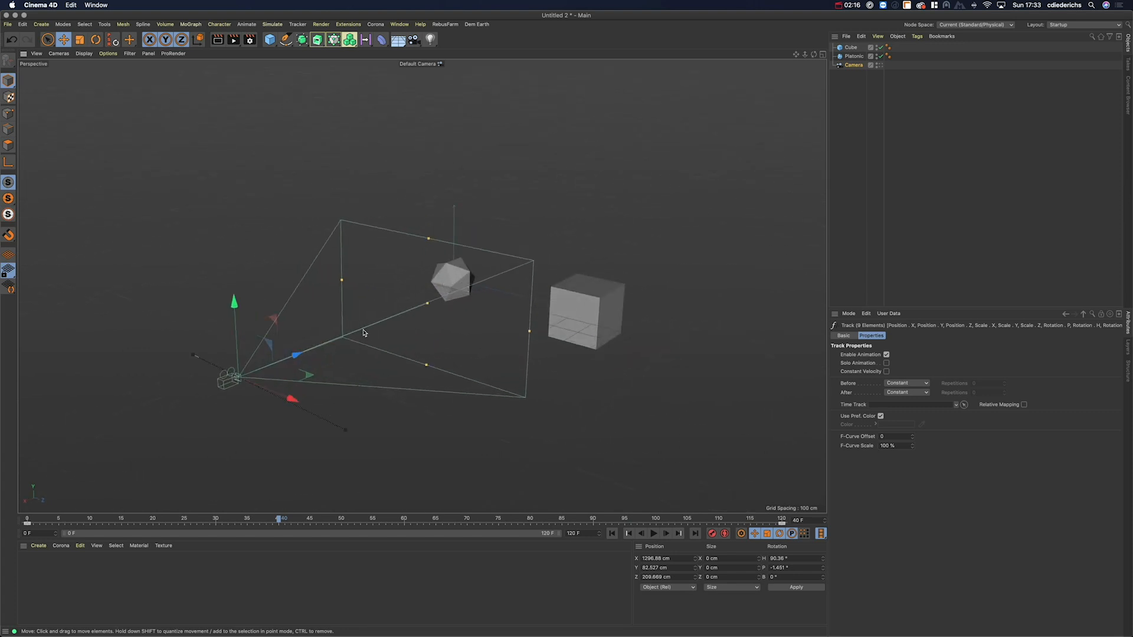
mouse_move(344, 343)
left_mouse_down("alt")
mouse_move(379, 324)
mouse_move(353, 338)
left_mouse_up("alt")
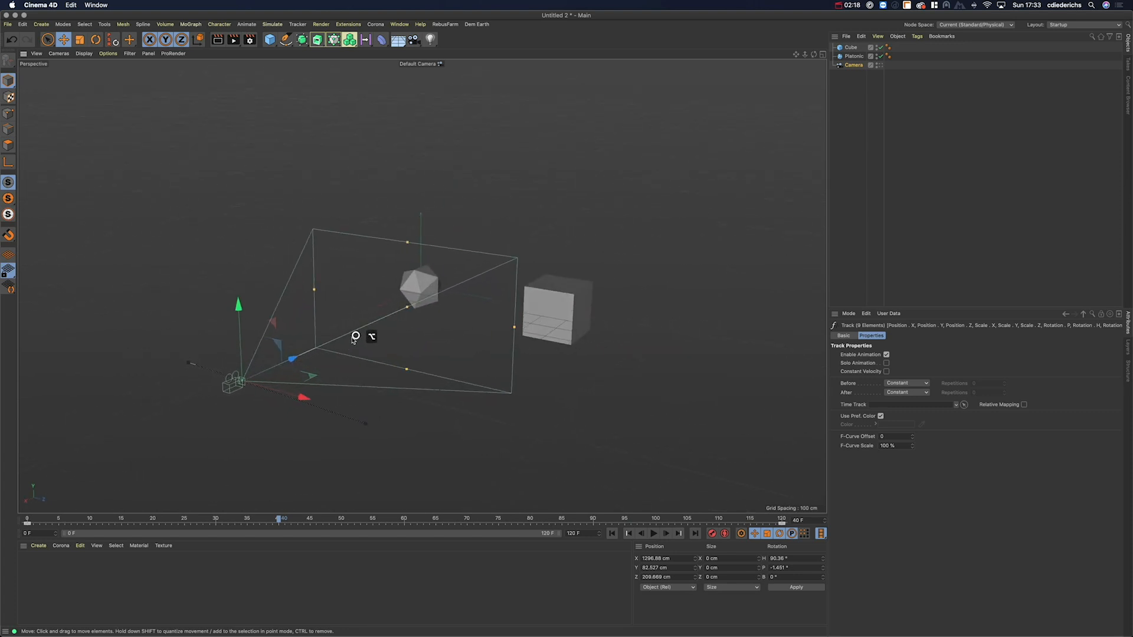
left_click_drag(423, 290, 418, 299, "alt")
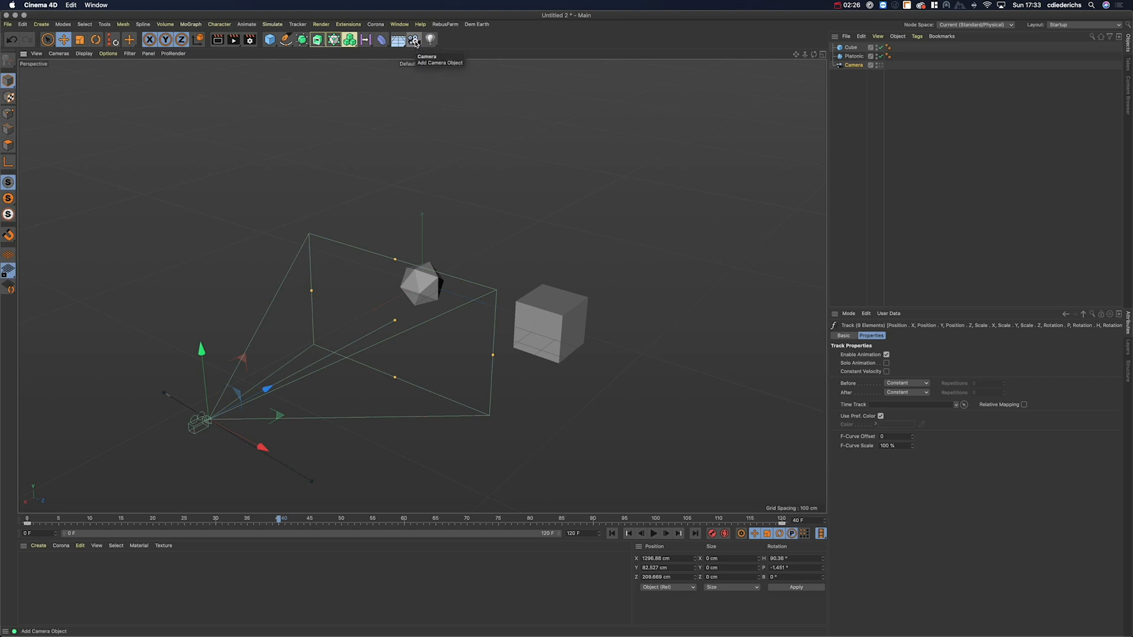
Step: Add Camera.1 and dolly and orbit it into a close-up on the Platonic
left_click(414, 41)
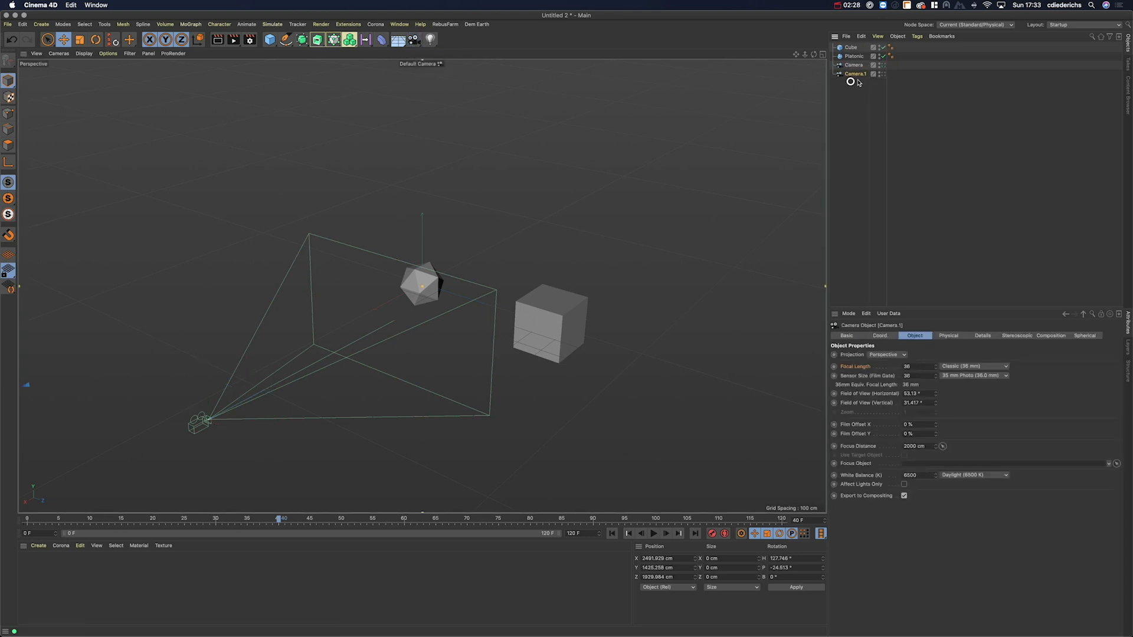
right_click_drag(412, 291, 529, 212, "alt")
middle_click_drag(416, 272, 417, 311, "alt")
right_click_drag(417, 311, 439, 316, "alt")
mouse_move(440, 315)
left_mouse_down("alt")
mouse_move(457, 304)
mouse_move(424, 309)
left_mouse_up("alt")
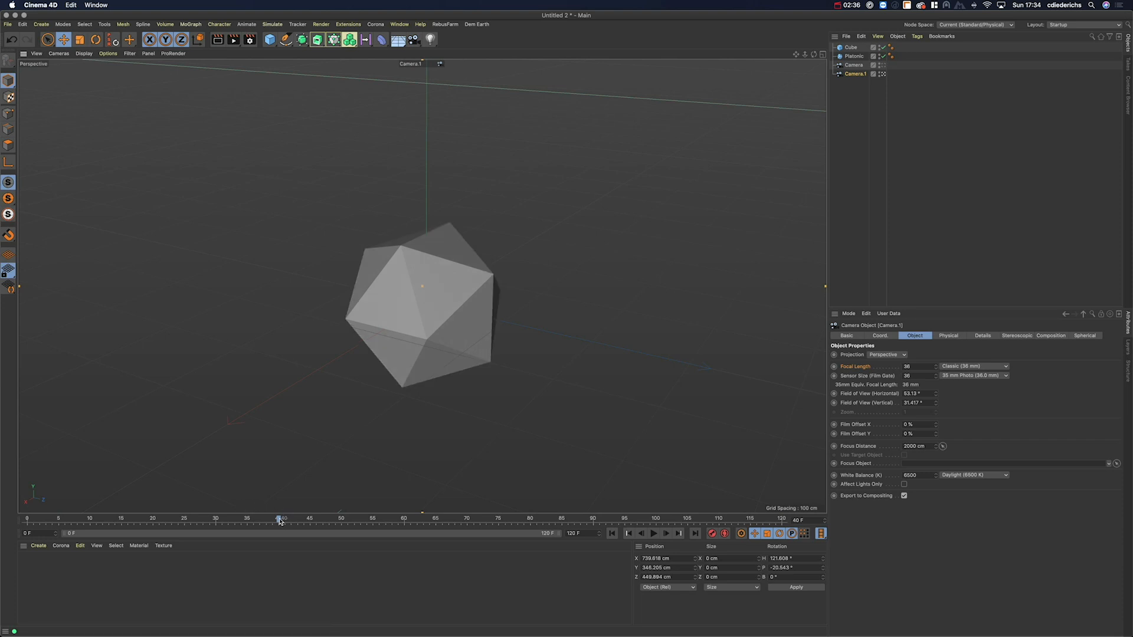
Step: Set the project length to 240 frames and extend the preview range to 240
left_click_drag(290, 526, 501, 518)
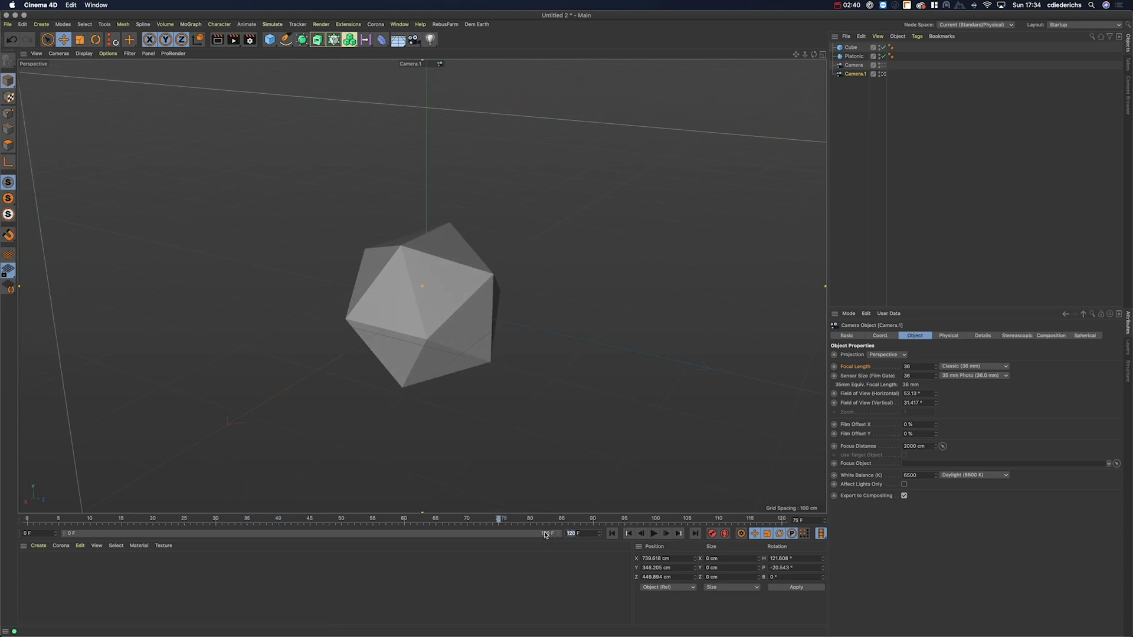
key("Return")
left_click_drag(319, 533, 614, 532)
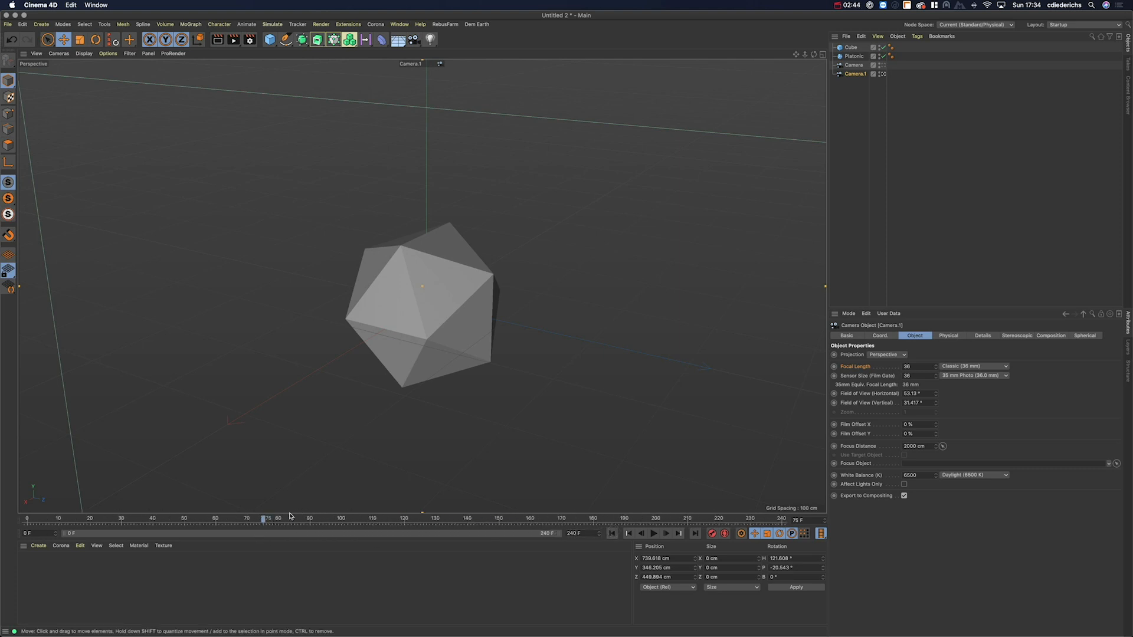
left_click_drag(264, 519, 351, 521)
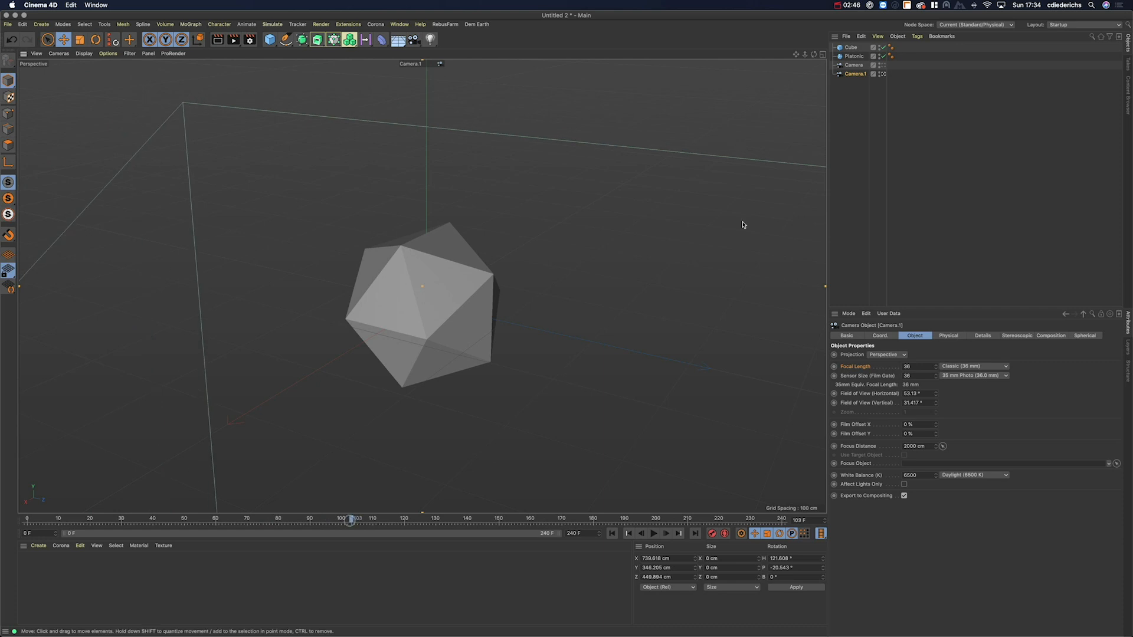
Step: Look through the original Camera and scrub the playhead back to frame 120
left_click(882, 65)
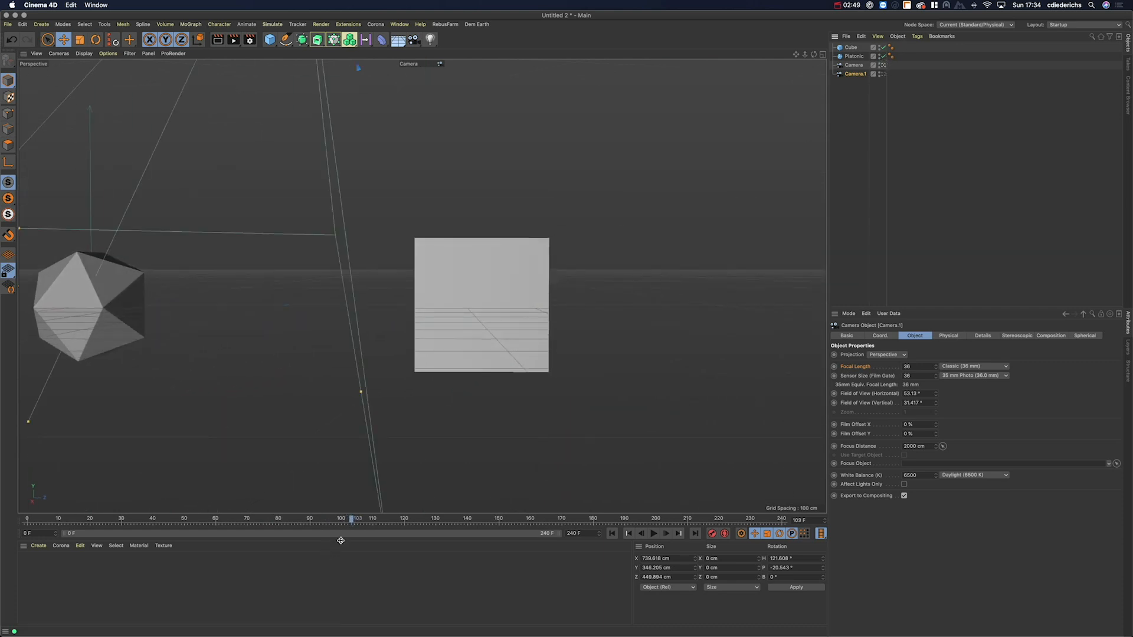
left_click_drag(355, 519, 404, 522)
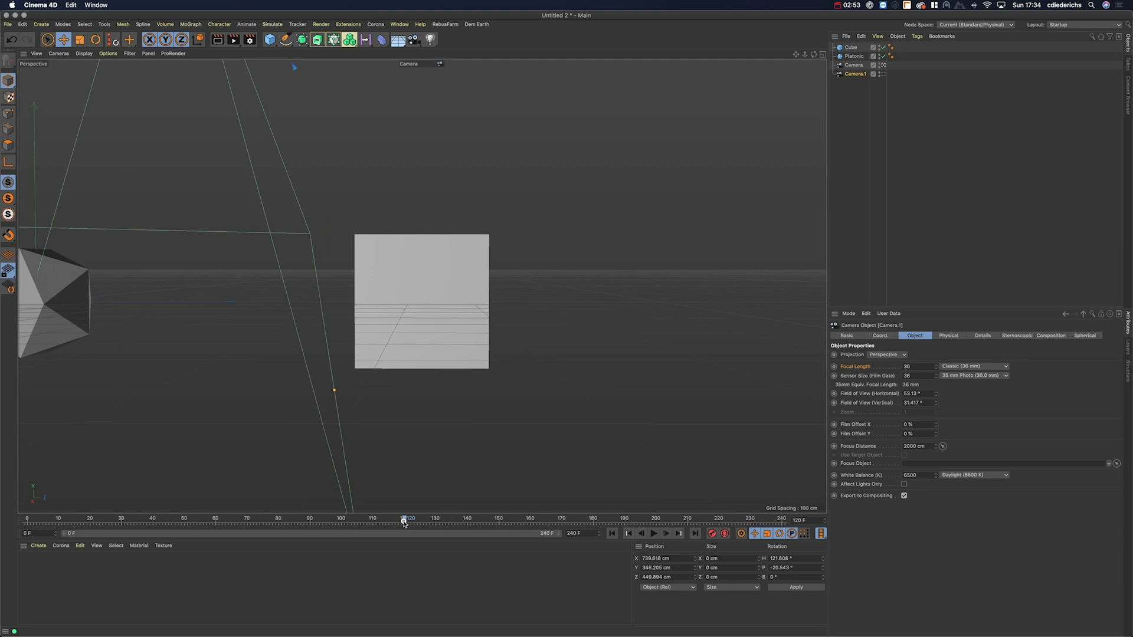
left_click_drag(453, 522, 611, 521)
left_click_drag(463, 531, 402, 525)
Step: Rename Camera to 'Pan' and Camera.1 to 'Rotation', then look through Rotation
left_click(852, 66)
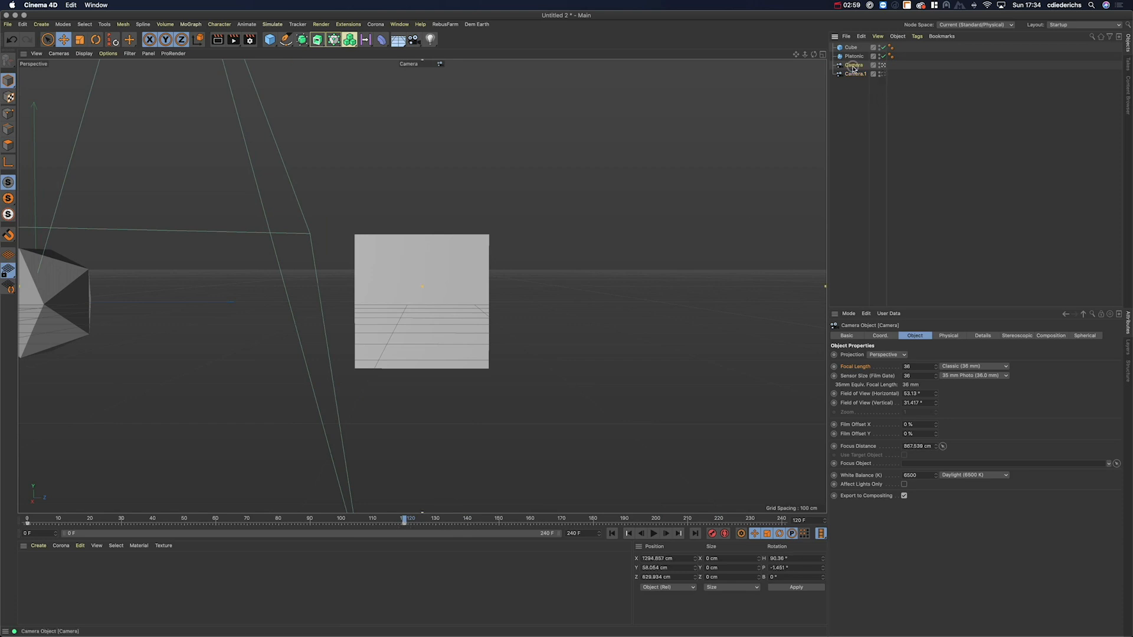
double_click(853, 66)
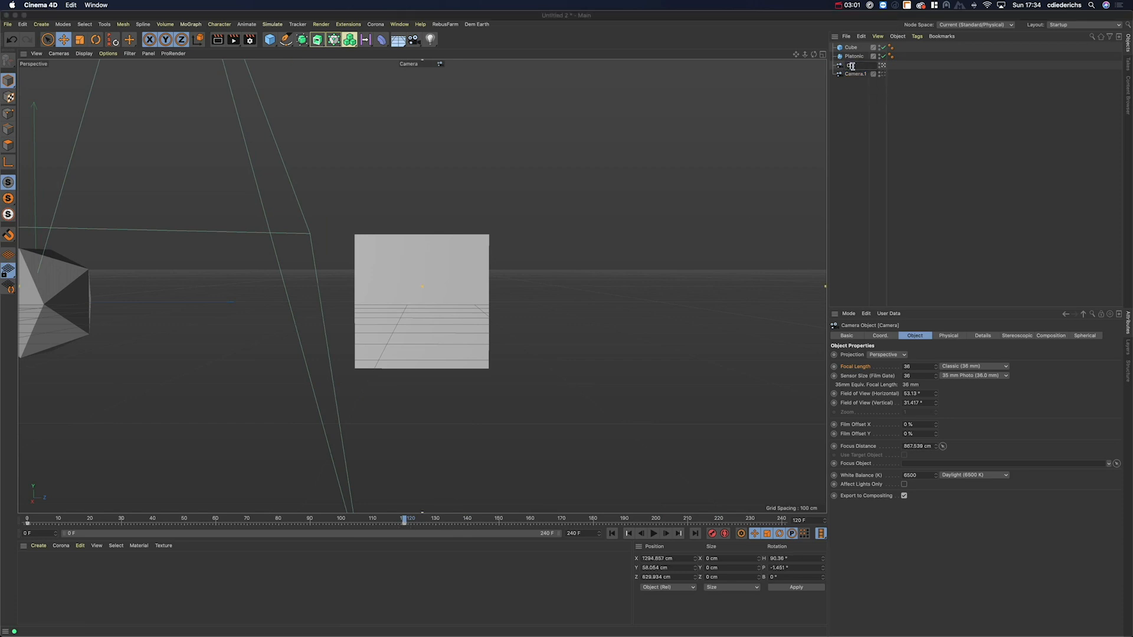
type("Pan")
key("Return")
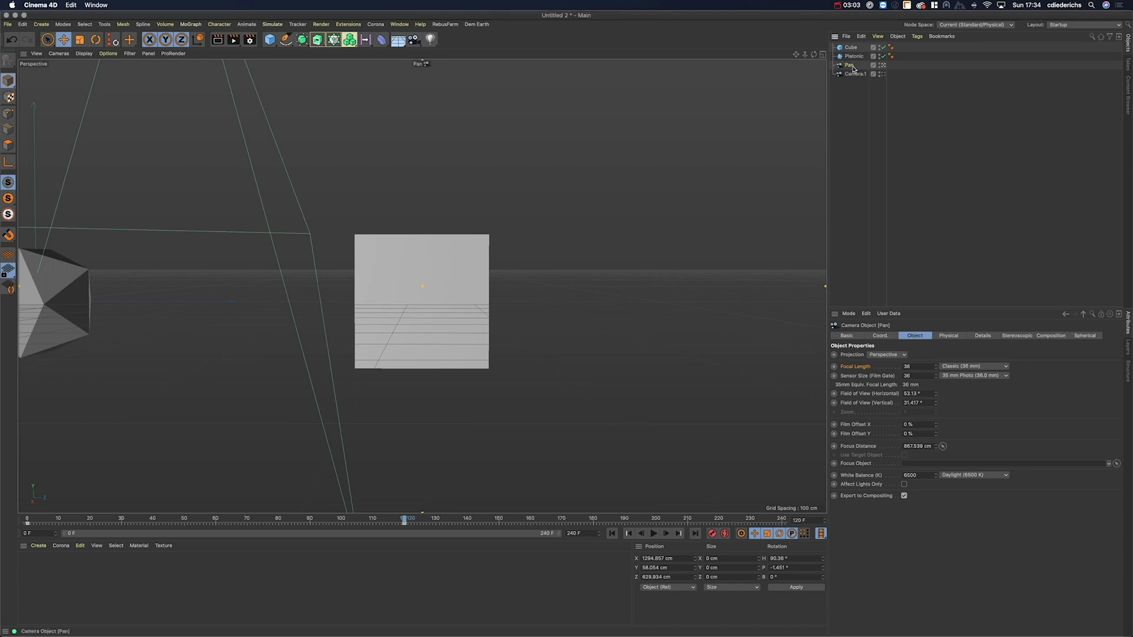
double_click(855, 74)
type("Rotation")
key("Return")
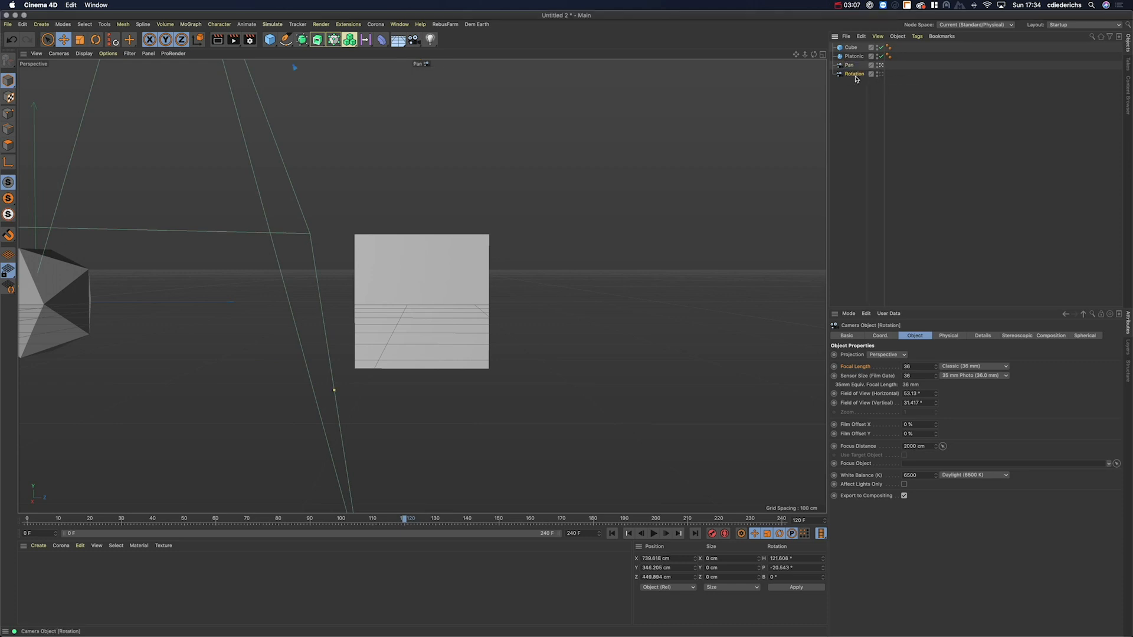
left_click(879, 73)
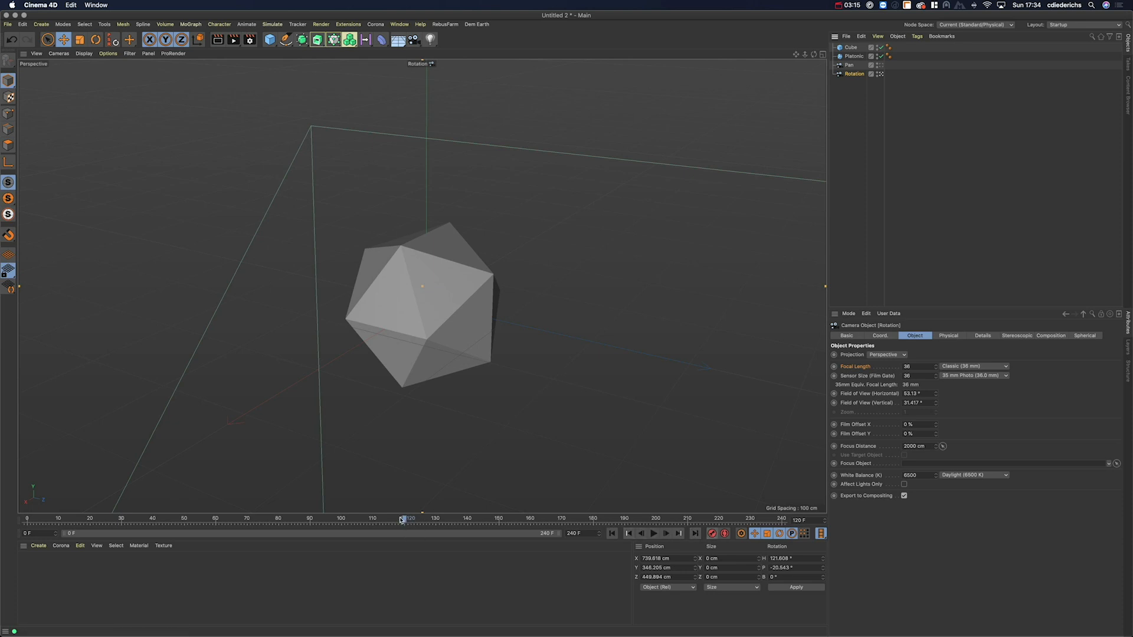
Step: At frame 240, orbit the Rotation camera around the Platonic, record a keyframe, and scrub back
left_click(714, 535)
mouse_move(430, 332)
left_mouse_down("alt")
mouse_move(328, 341)
mouse_move(354, 312)
mouse_move(328, 309)
mouse_move(390, 292)
left_mouse_up("alt")
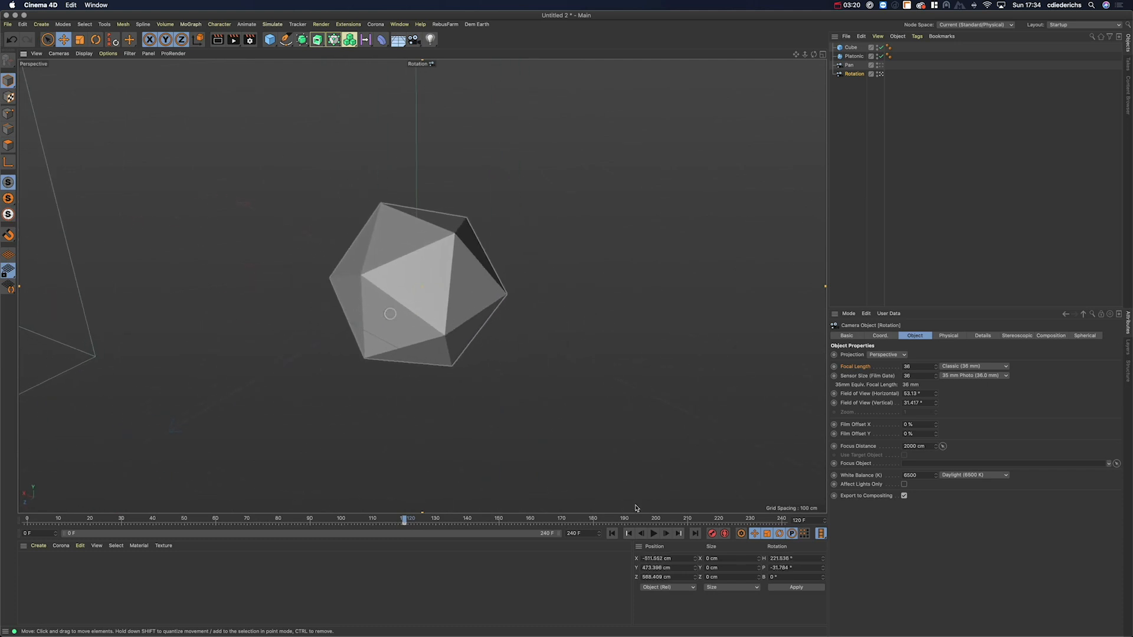
left_click(701, 517)
left_click_drag(701, 518, 802, 519)
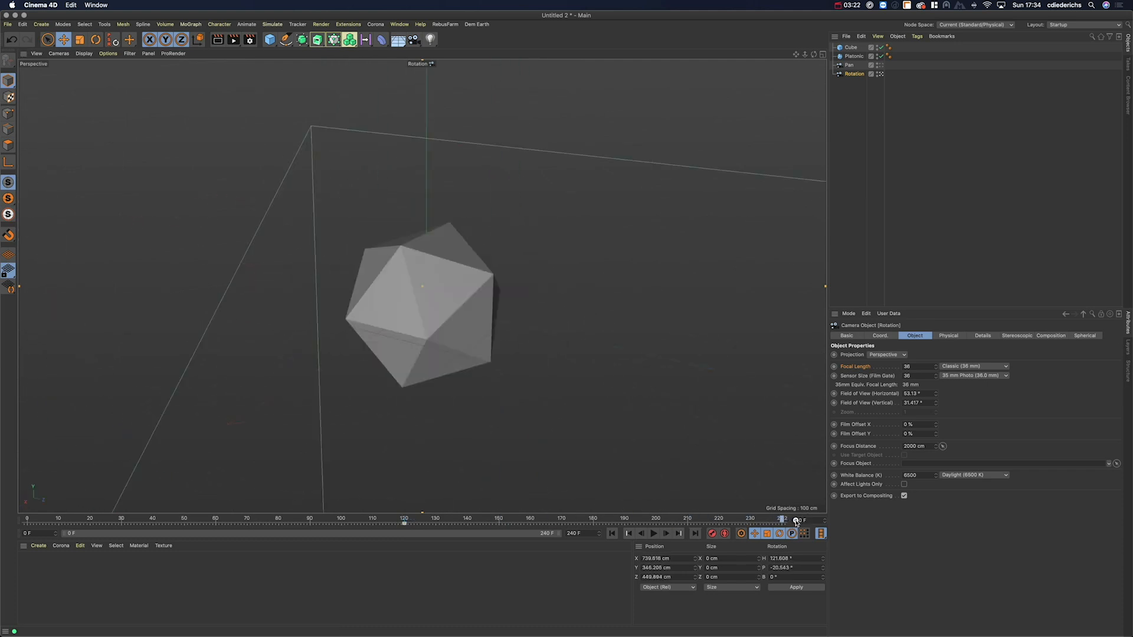
left_click_drag(501, 366, 454, 316, "alt")
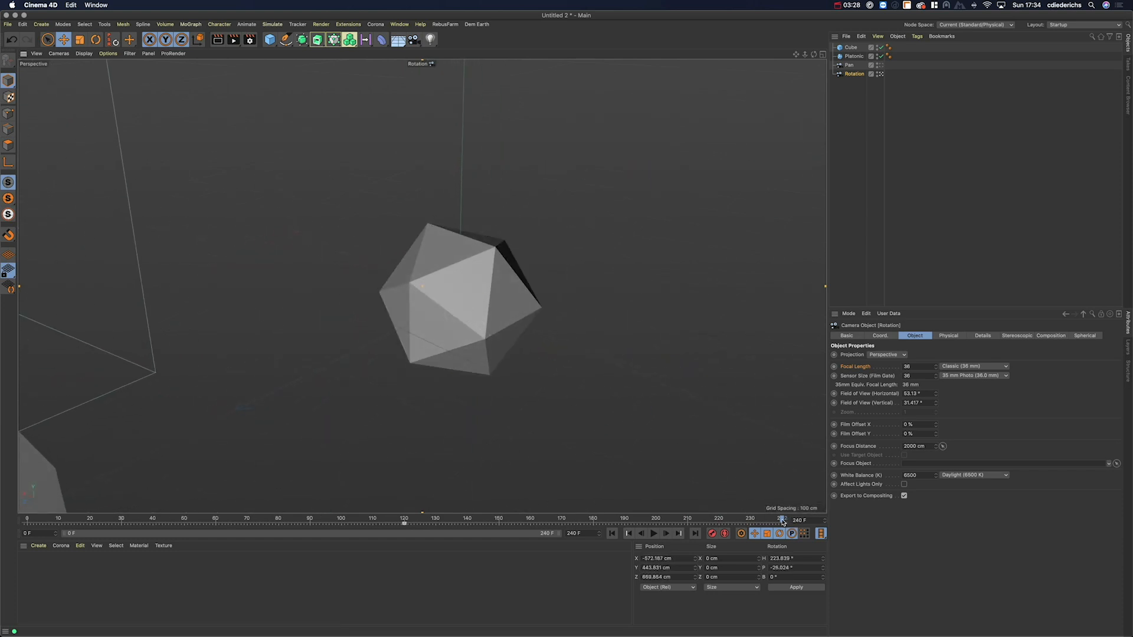
left_click(712, 537)
left_click_drag(781, 522, 429, 562)
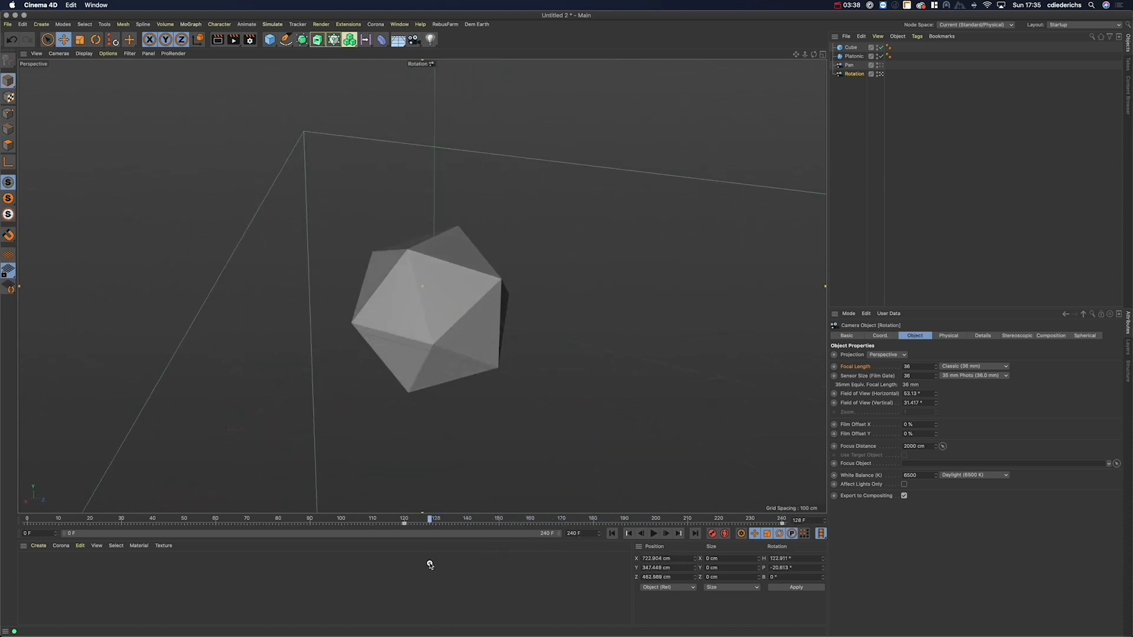
Step: Switch back to the default camera and scrub the timeline to watch the Rotation camera travel
left_click(881, 74)
left_click_drag(534, 279, 637, 271, "alt")
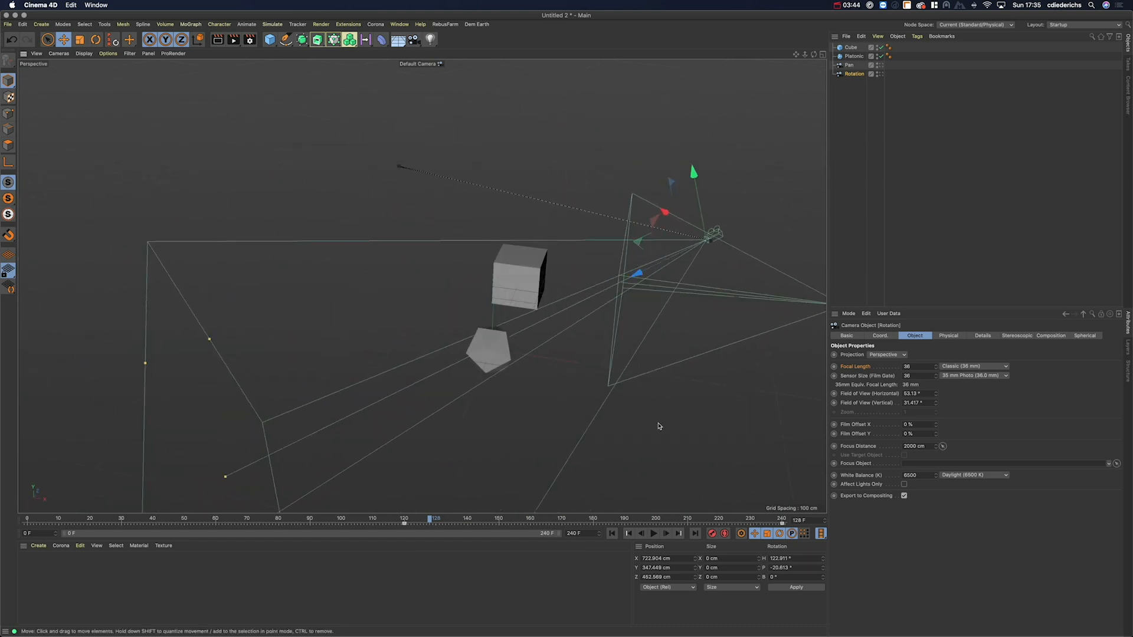
left_click_drag(429, 521, 588, 509)
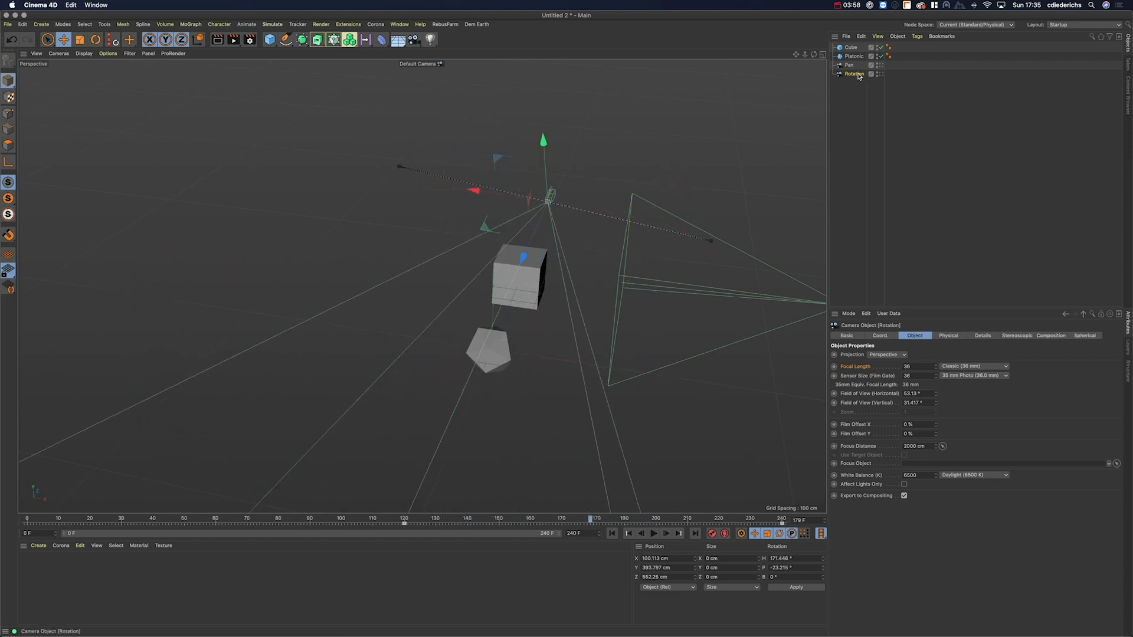
left_click_drag(550, 244, 483, 248, "alt")
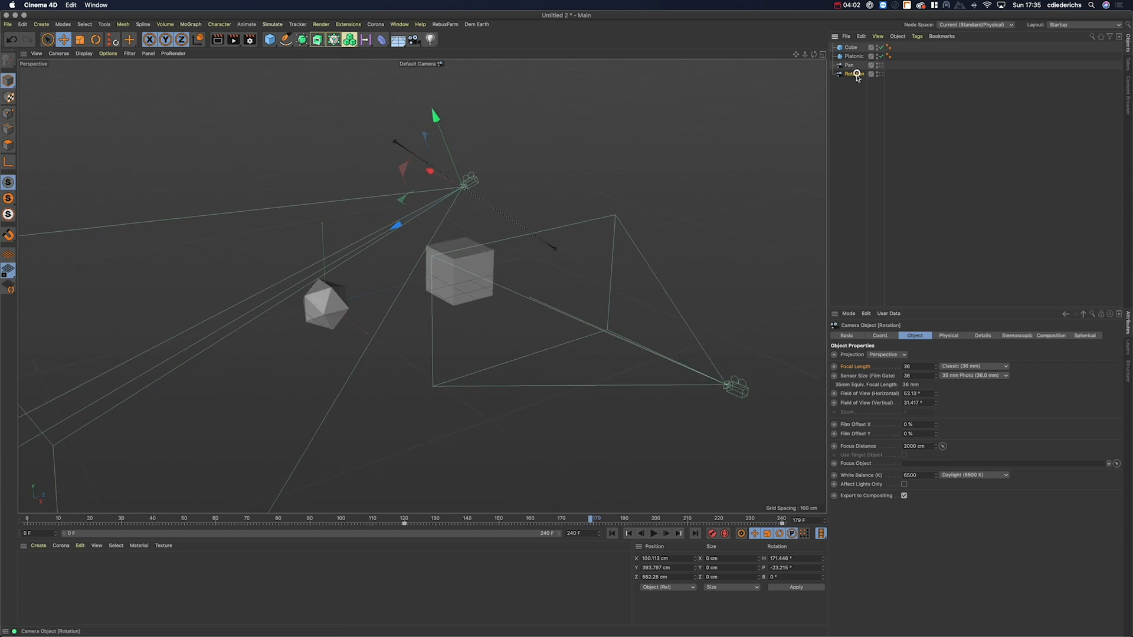
Step: Select the Rotation camera and show its Coord. values with position X picked
left_click_drag(390, 523, 421, 524)
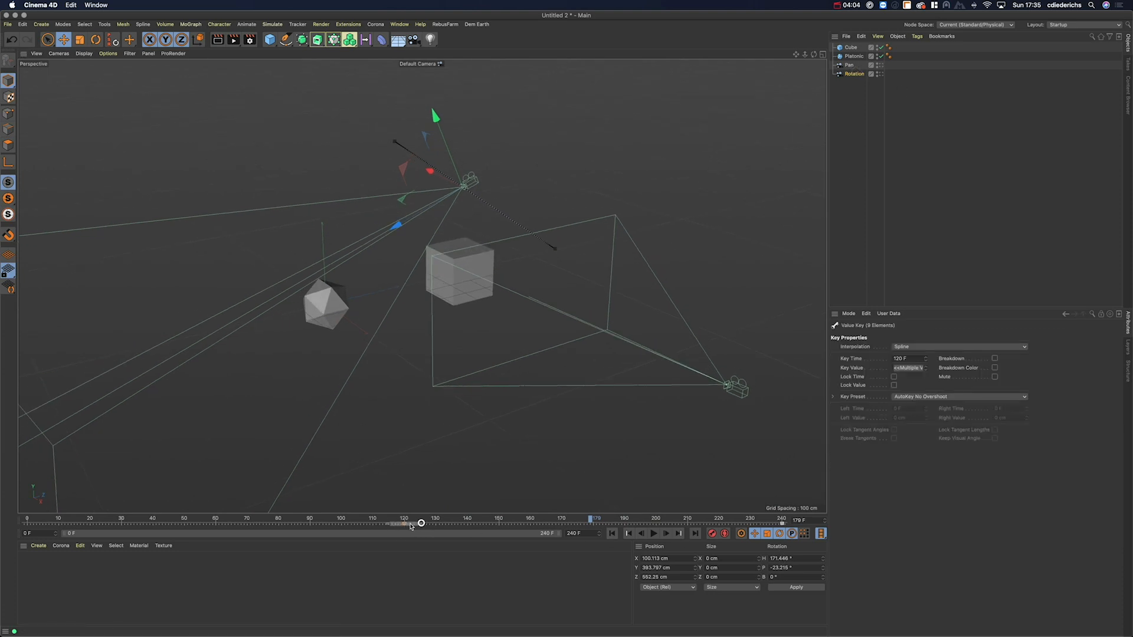
left_click(718, 526)
left_click(853, 74)
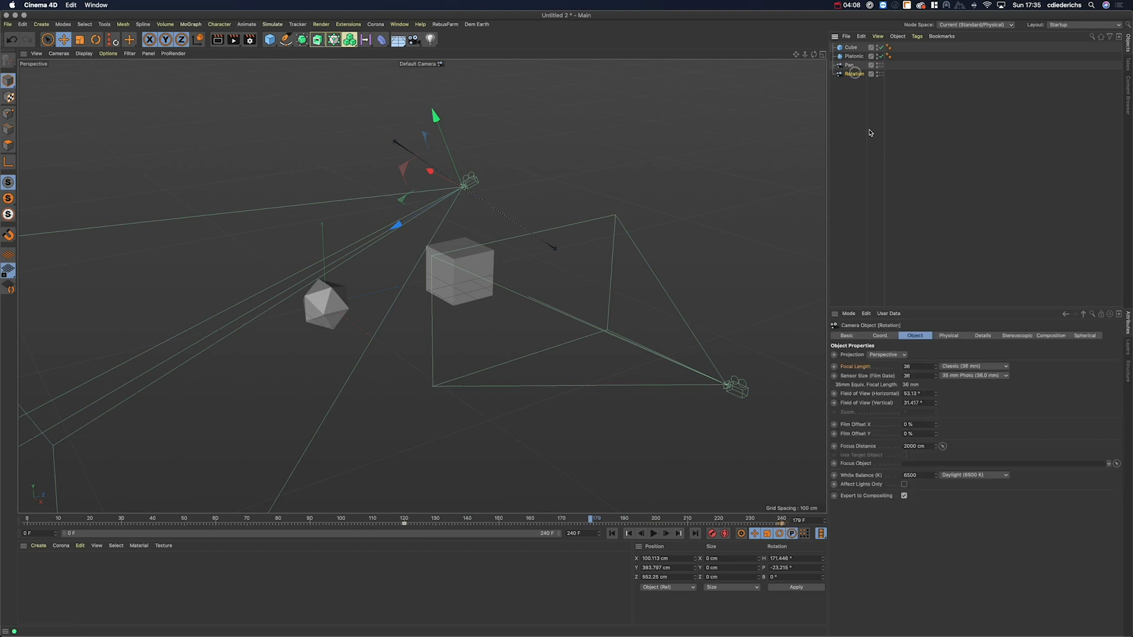
left_click(880, 336)
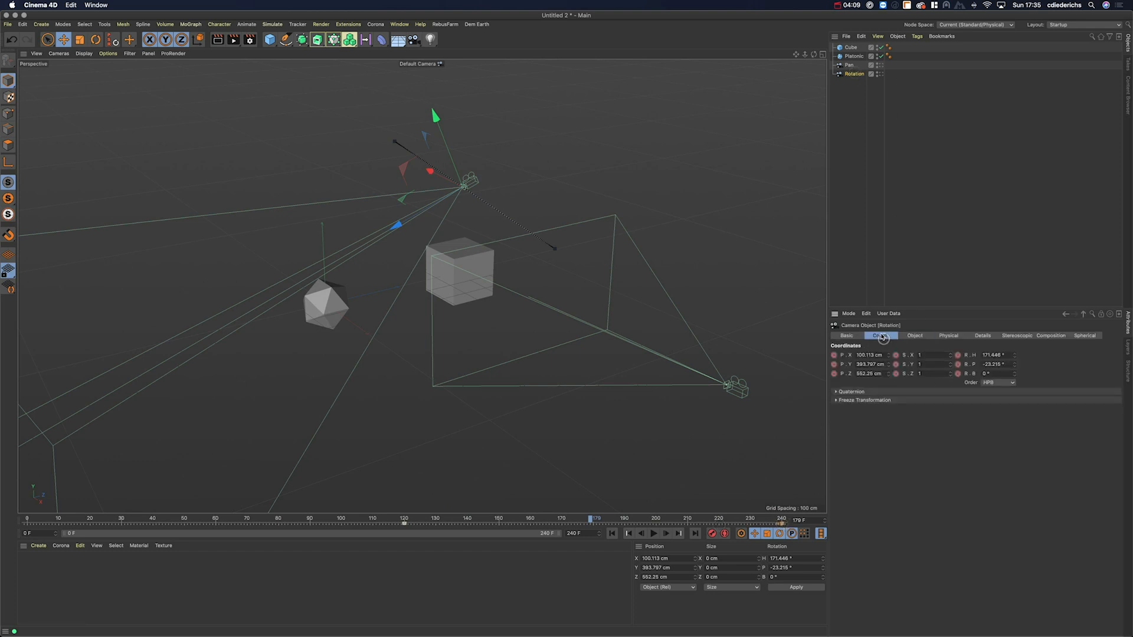
left_click(841, 355)
left_click(903, 356)
Step: Delete the Rotation camera's position X animation track
right_click(841, 356)
mouse_move(875, 359)
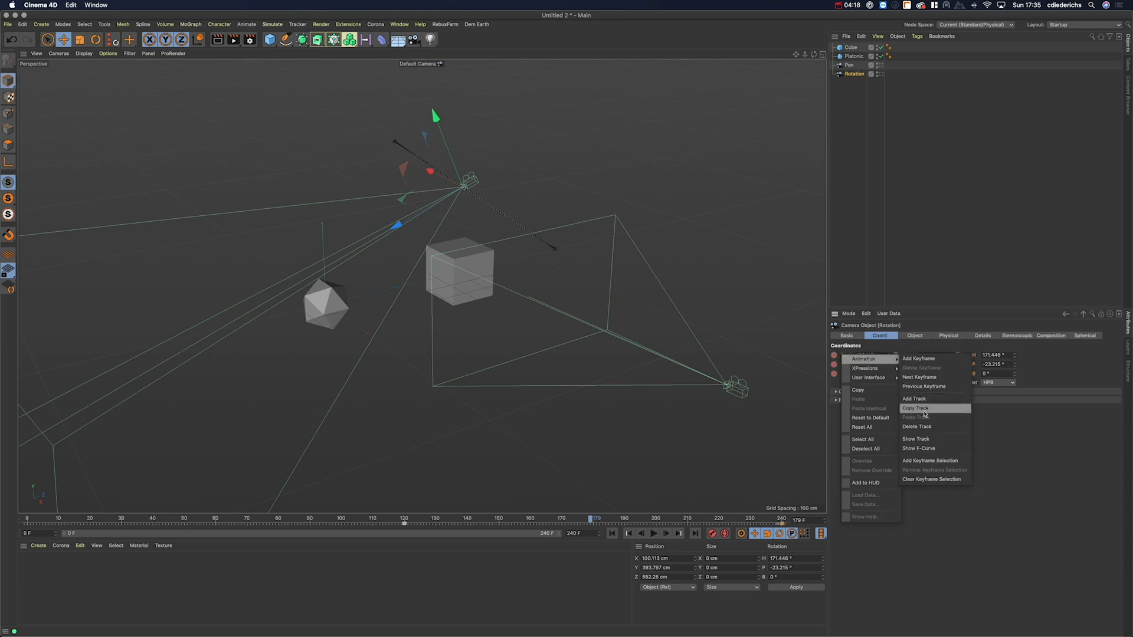
left_click(916, 429)
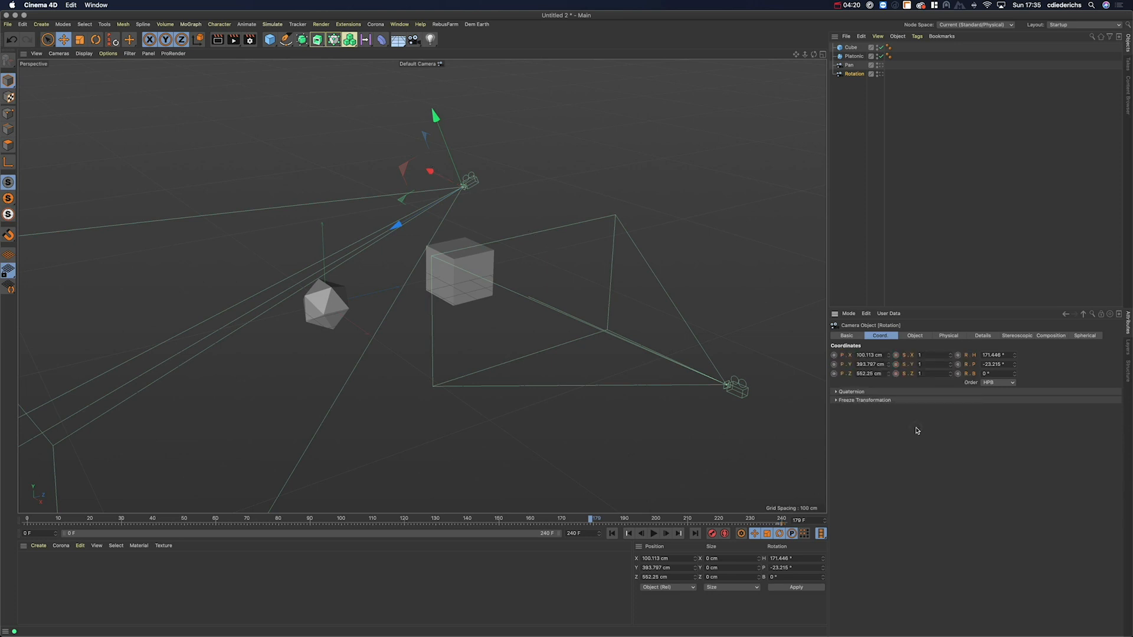
Step: Delete the Rotation camera's keyframes at frames 120 and 240
left_click(420, 525)
left_click(404, 525)
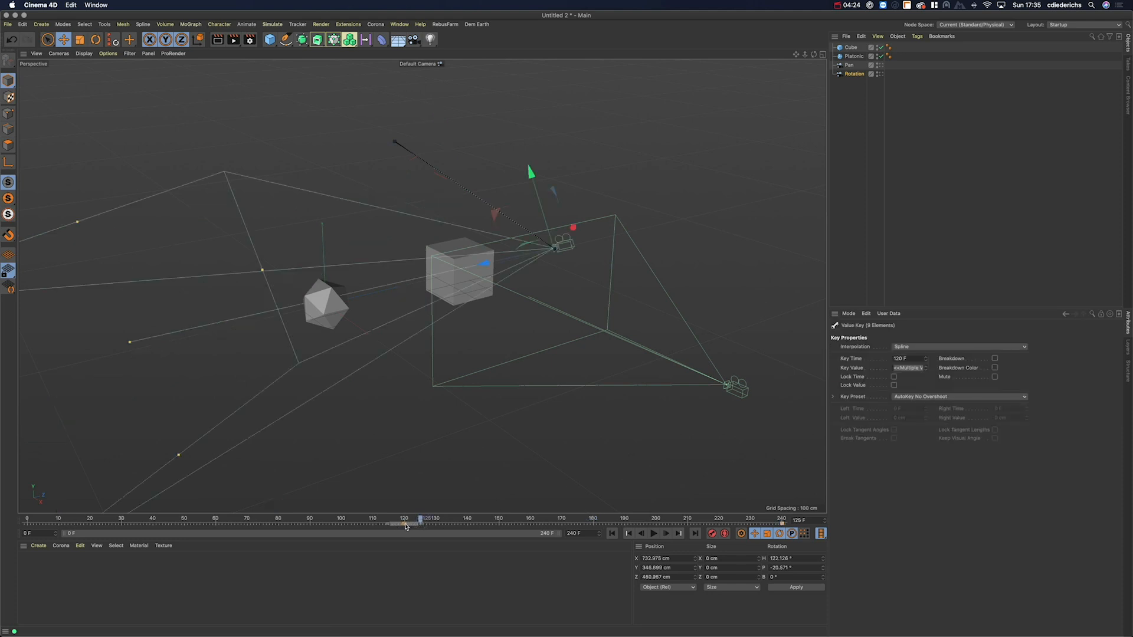
right_click(404, 526)
left_click(390, 570)
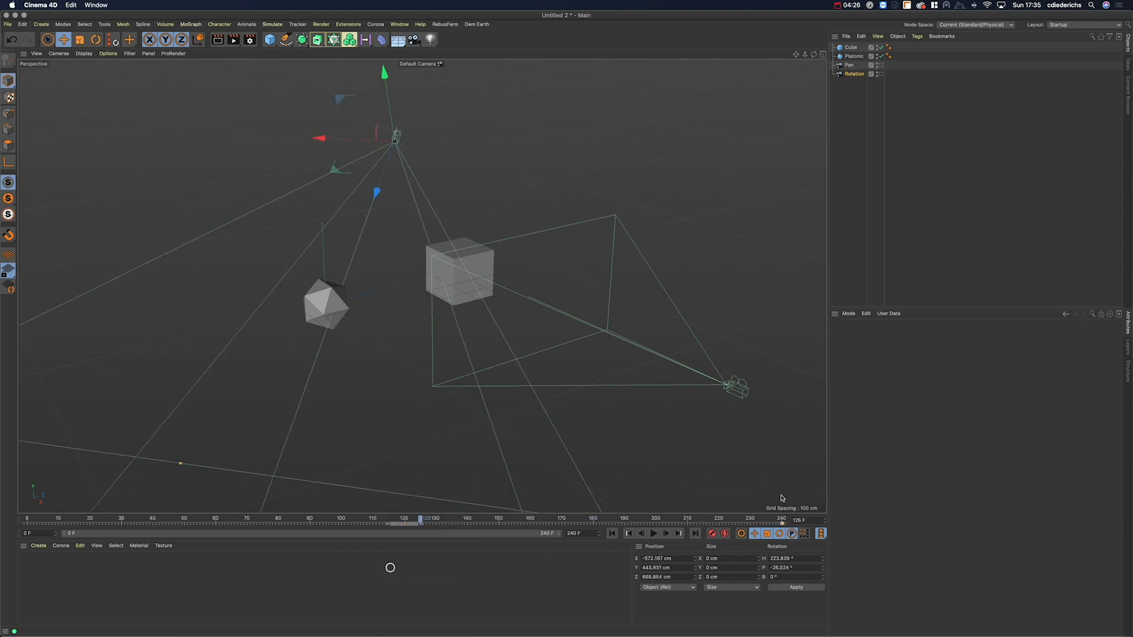
left_click(780, 524)
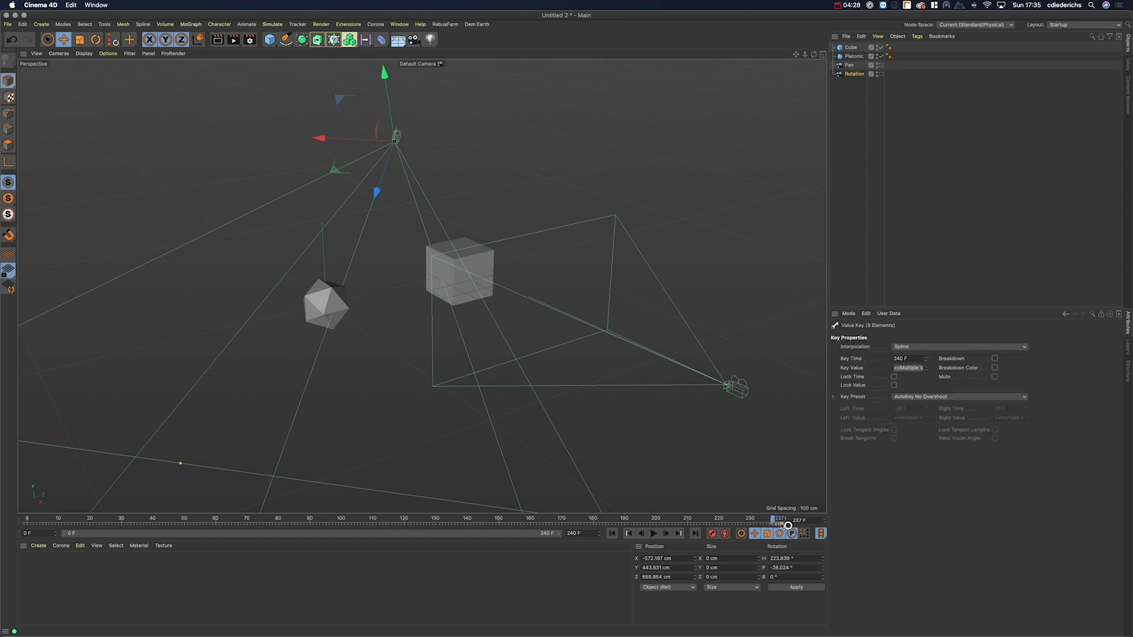
right_click(780, 524)
left_click(758, 569)
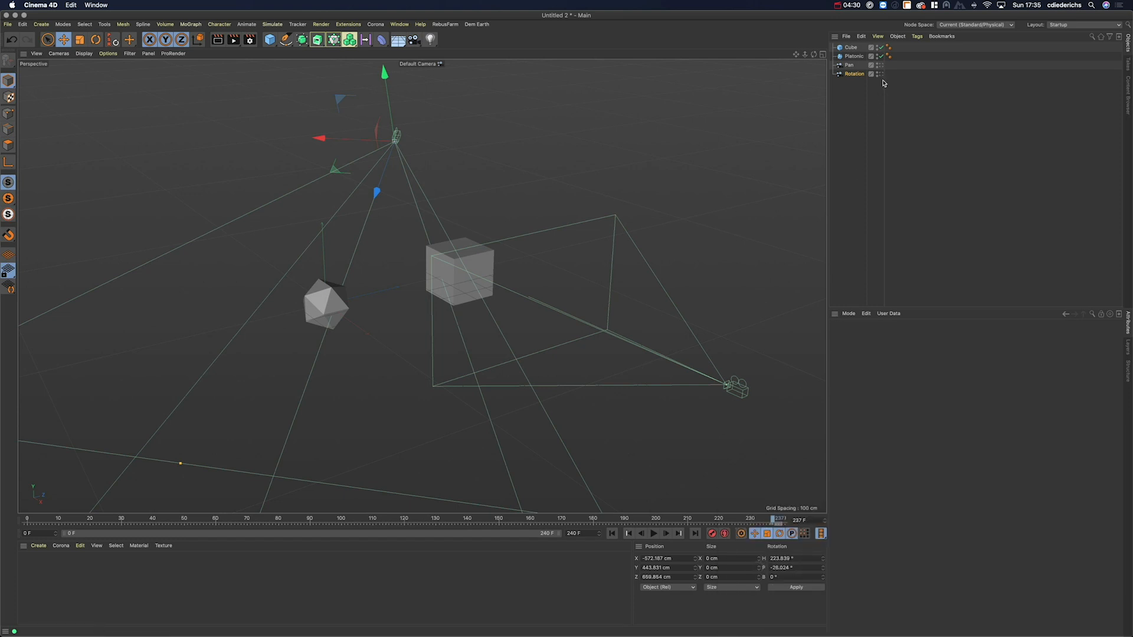
Step: Delete the remaining coordinate animation track from the Rotation camera
left_click(854, 73)
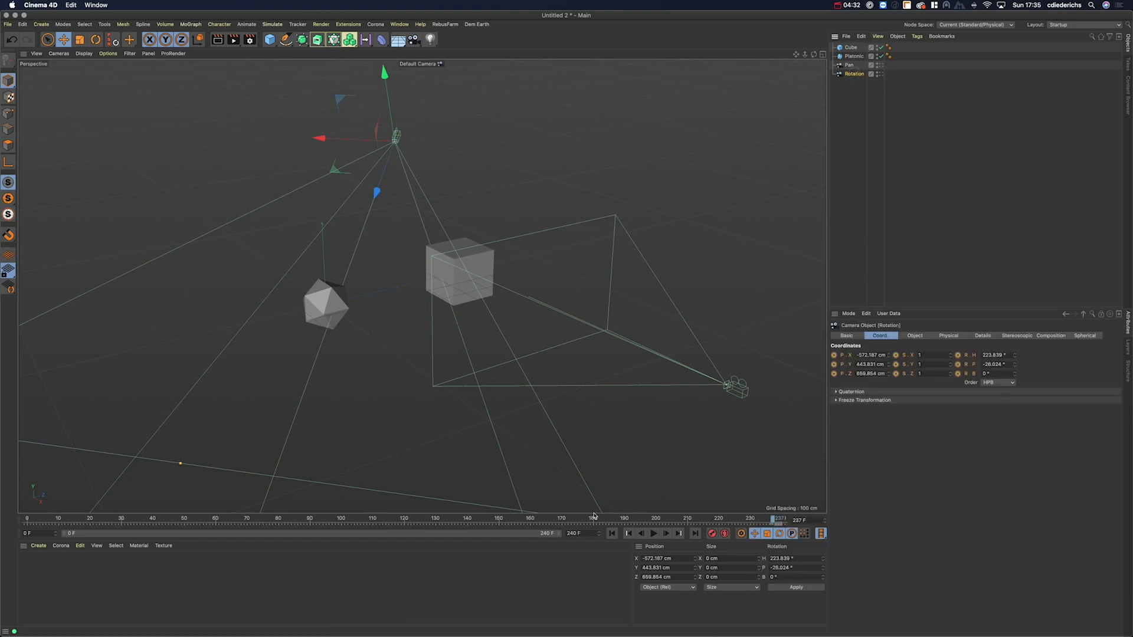
right_click(842, 357)
mouse_move(879, 361)
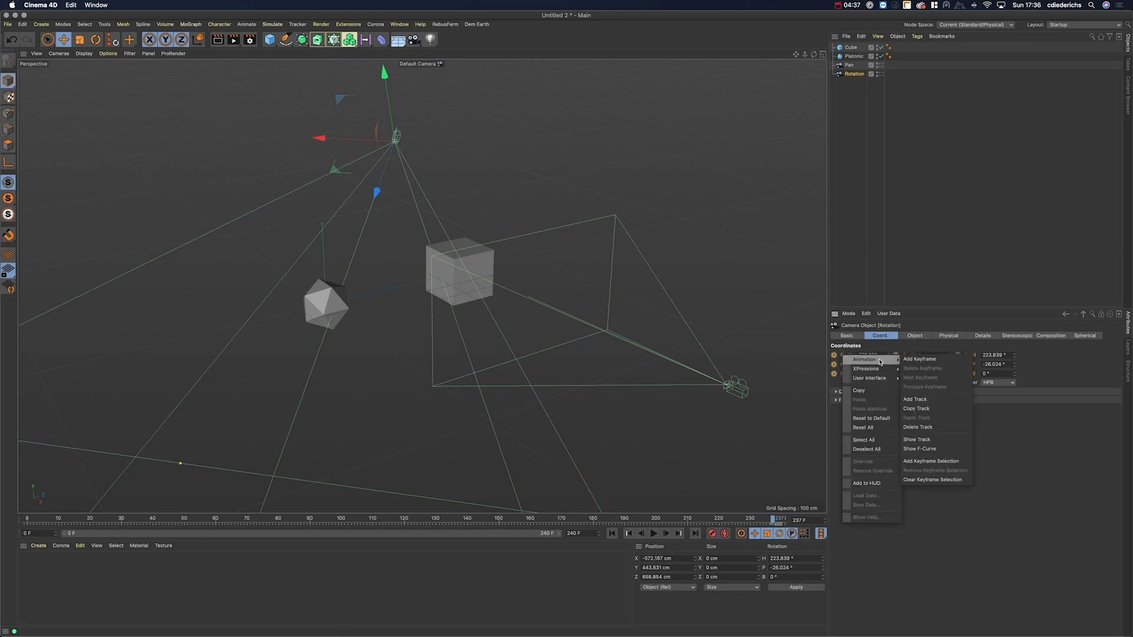
left_click(922, 430)
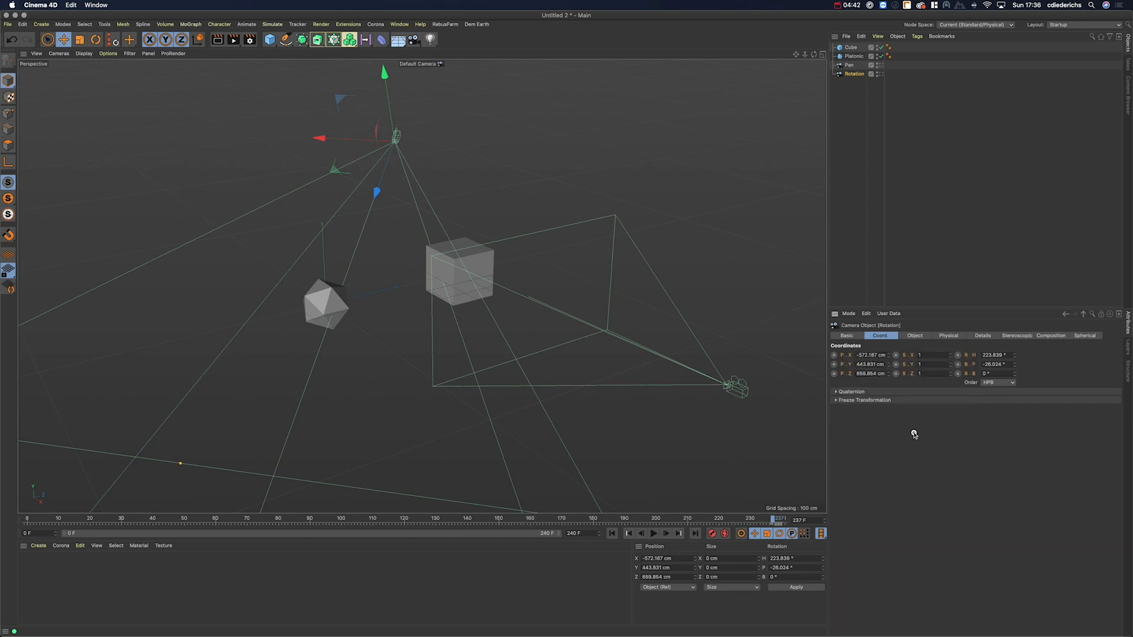
Step: Reposition the Rotation camera and pull its focus distance back to the Platonic
left_click_drag(354, 243, 328, 244, "alt")
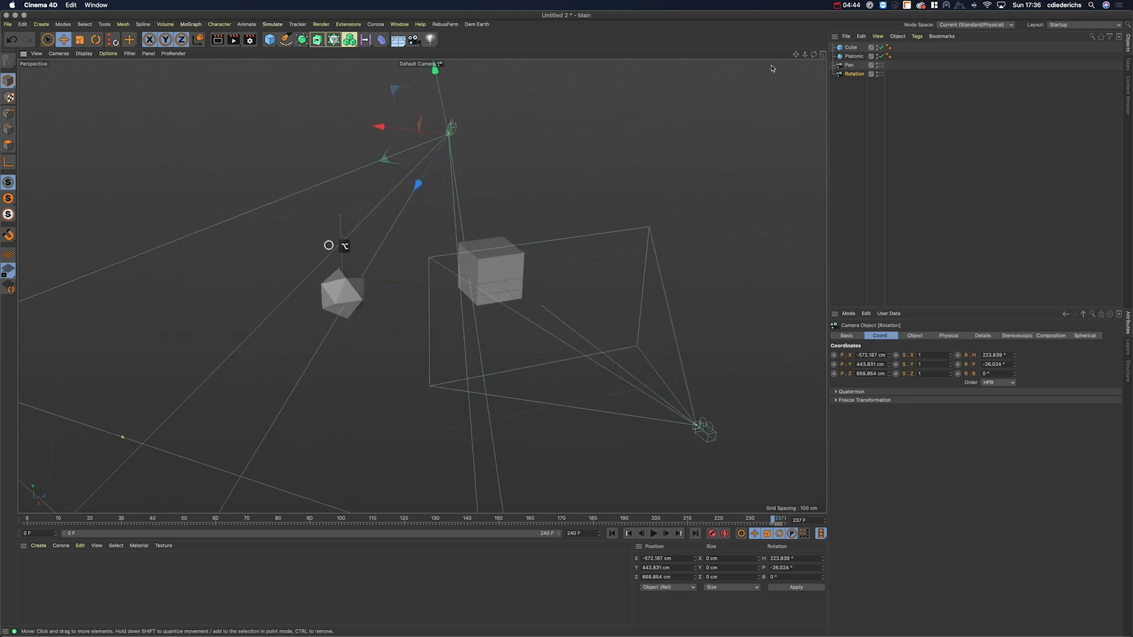
left_click_drag(396, 146, 417, 184, "alt")
left_click_drag(364, 259, 322, 272, "alt")
left_click_drag(109, 458, 362, 285)
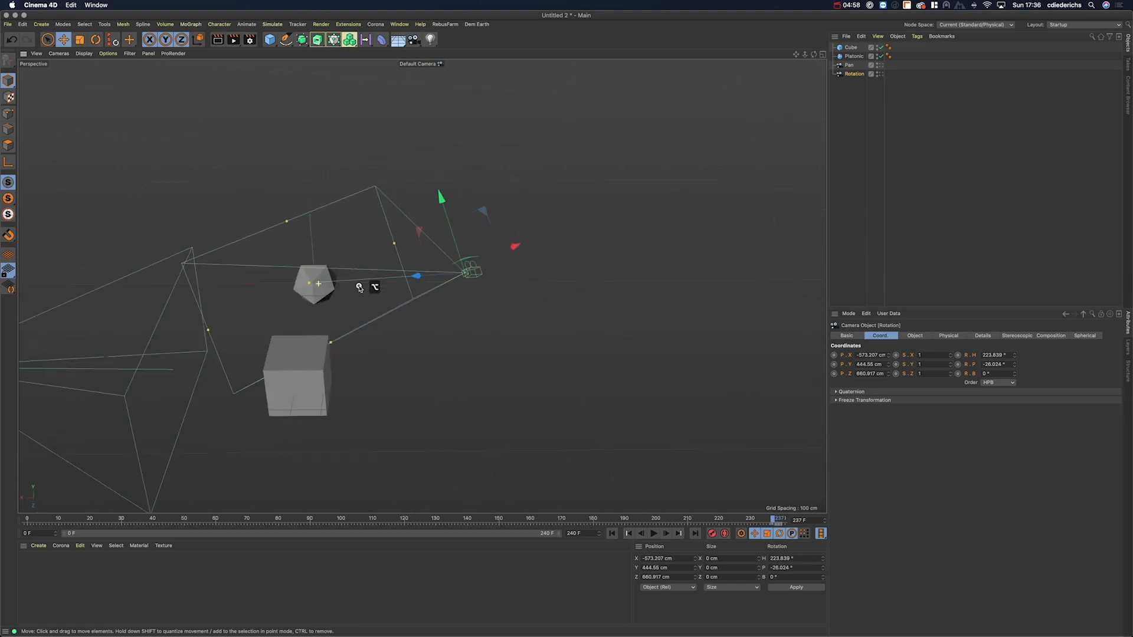
Step: Add a Target tag to the Rotation camera with Platonic as the target object
right_click(858, 75)
mouse_move(944, 77)
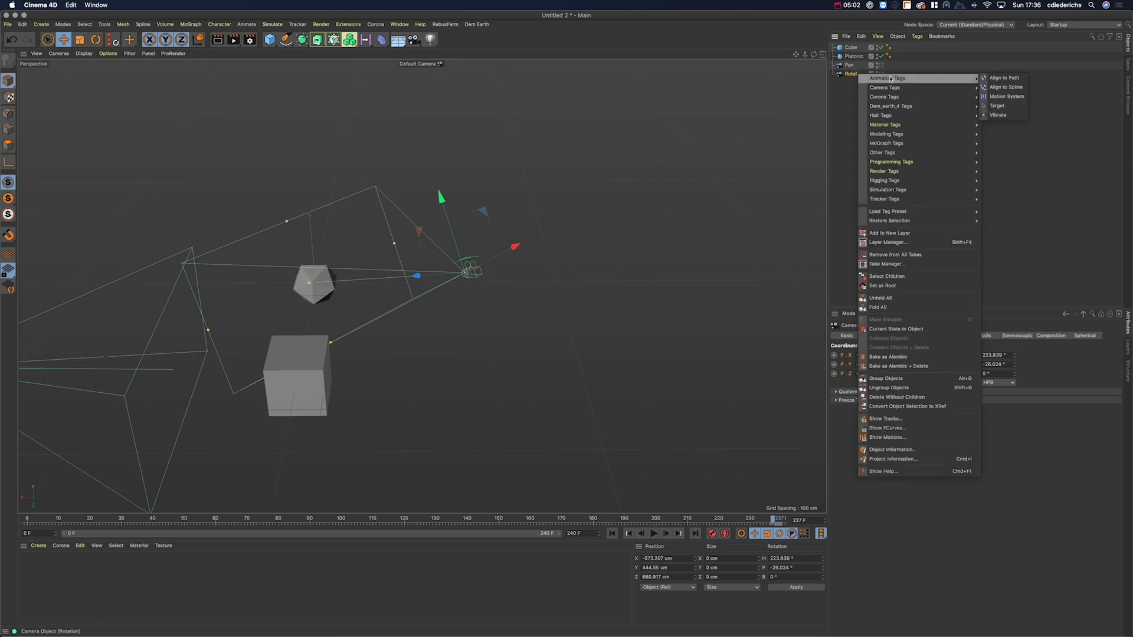
left_click(1012, 105)
right_click(854, 74)
mouse_move(872, 80)
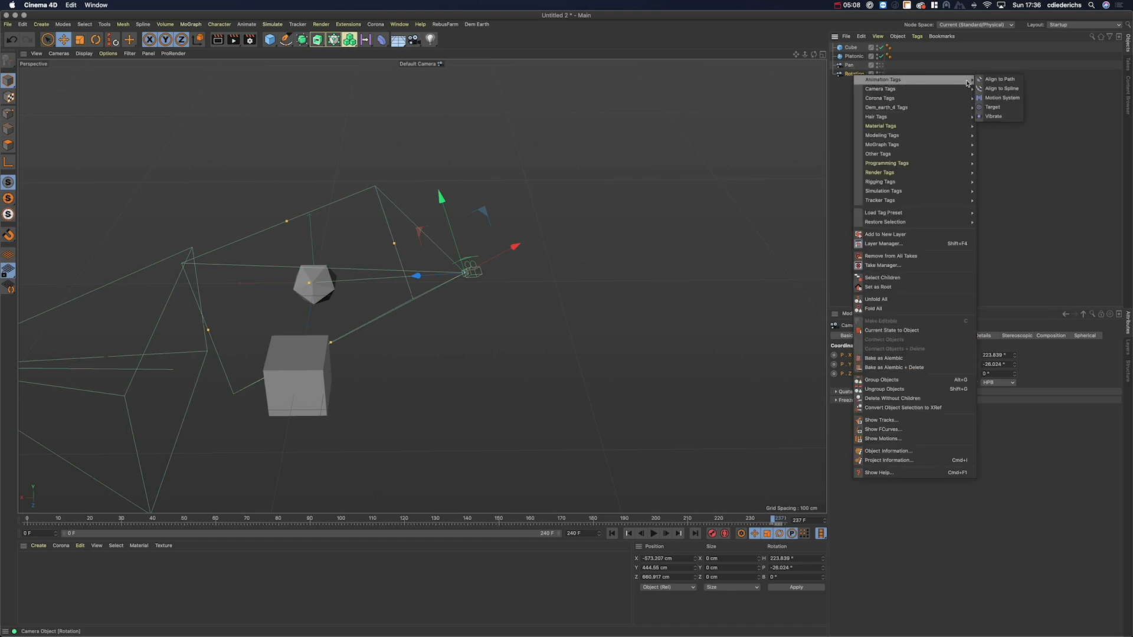
left_click(996, 108)
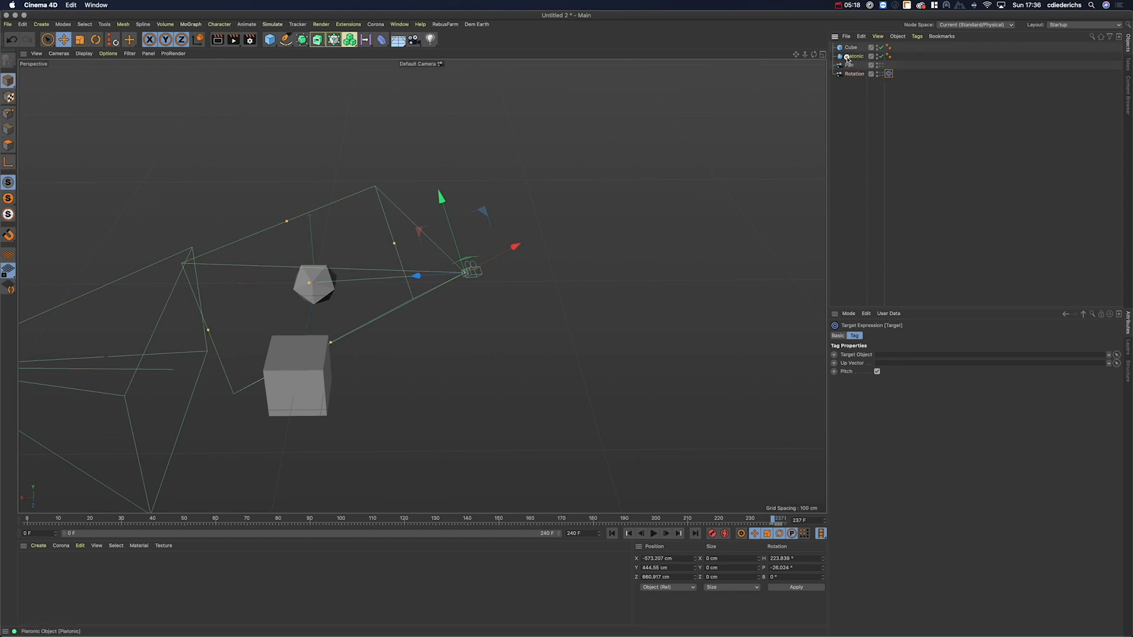
left_click_drag(890, 356, 890, 356)
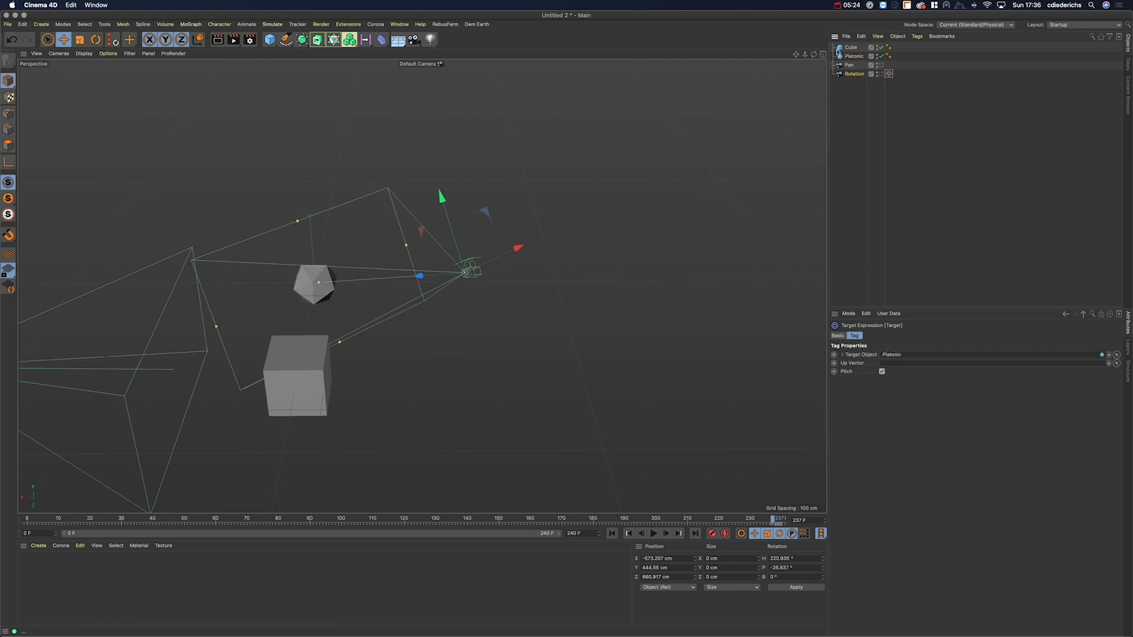
Step: Look through the Rotation camera and orbit it around the Platonic
left_click(881, 74)
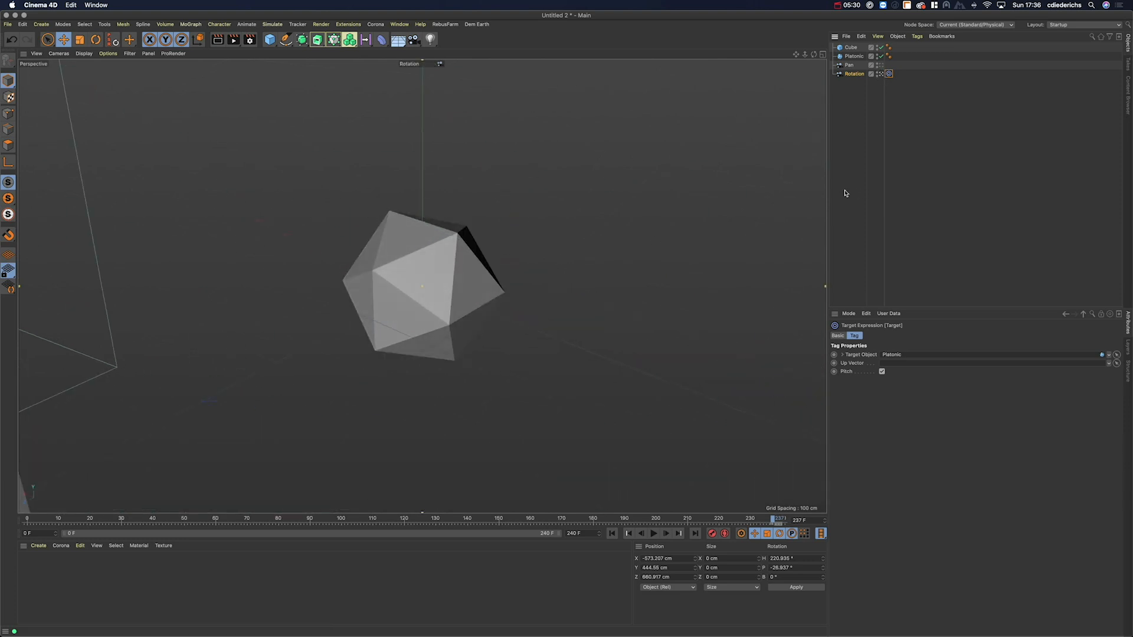
left_click_drag(423, 295, 390, 315, "alt")
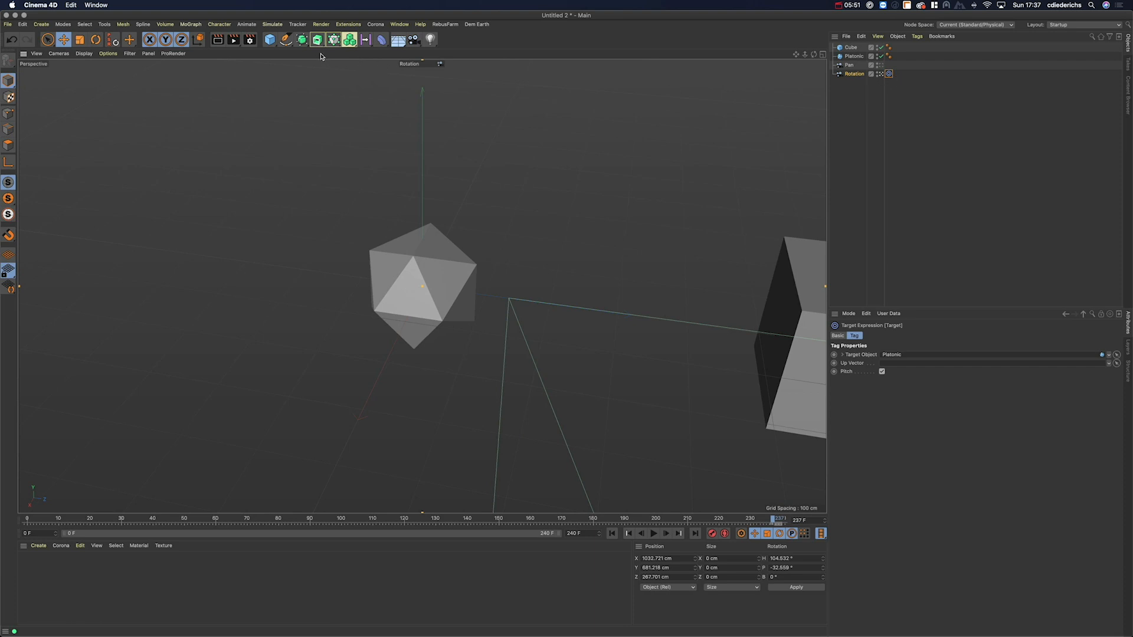
left_click(286, 39)
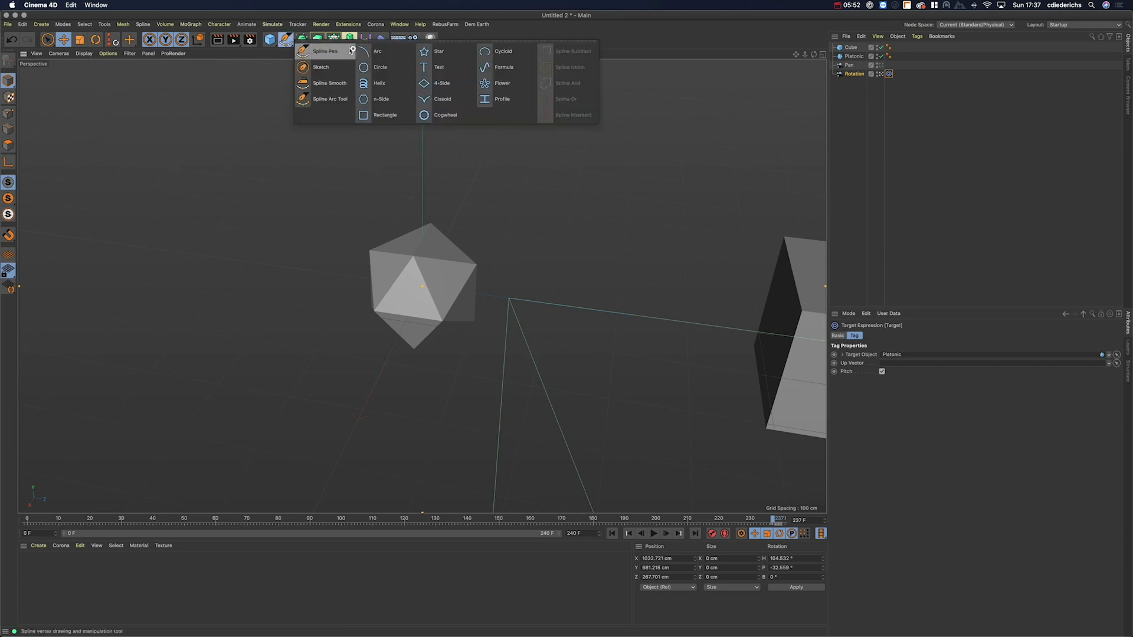
Step: Add a Circle spline on the XZ plane with a radius of about 550 cm
left_click(382, 68)
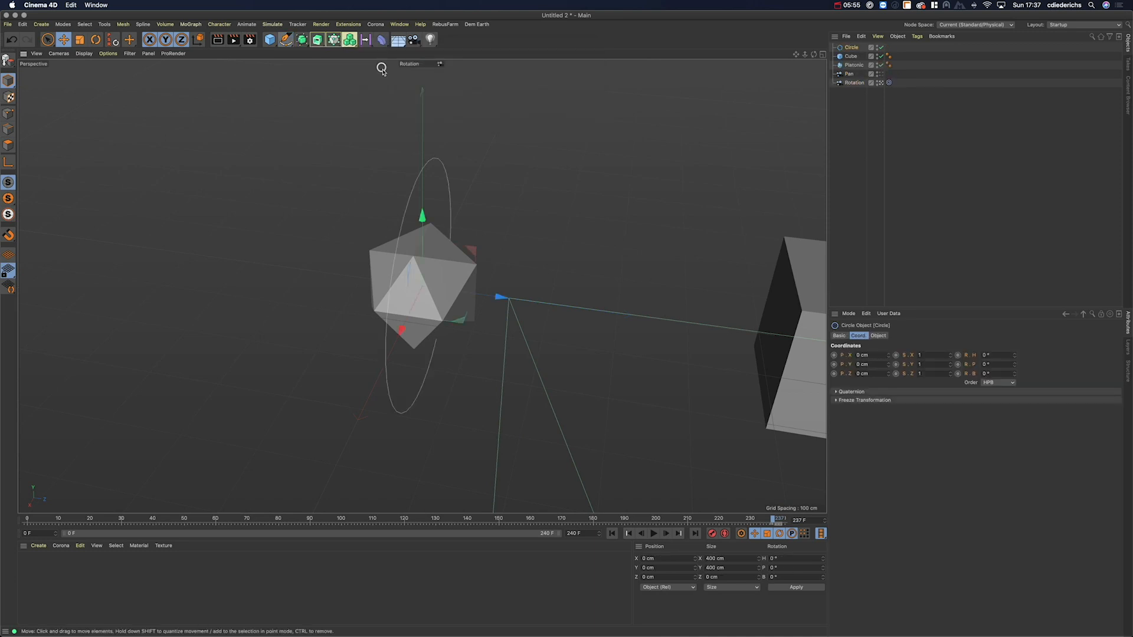
left_click(878, 335)
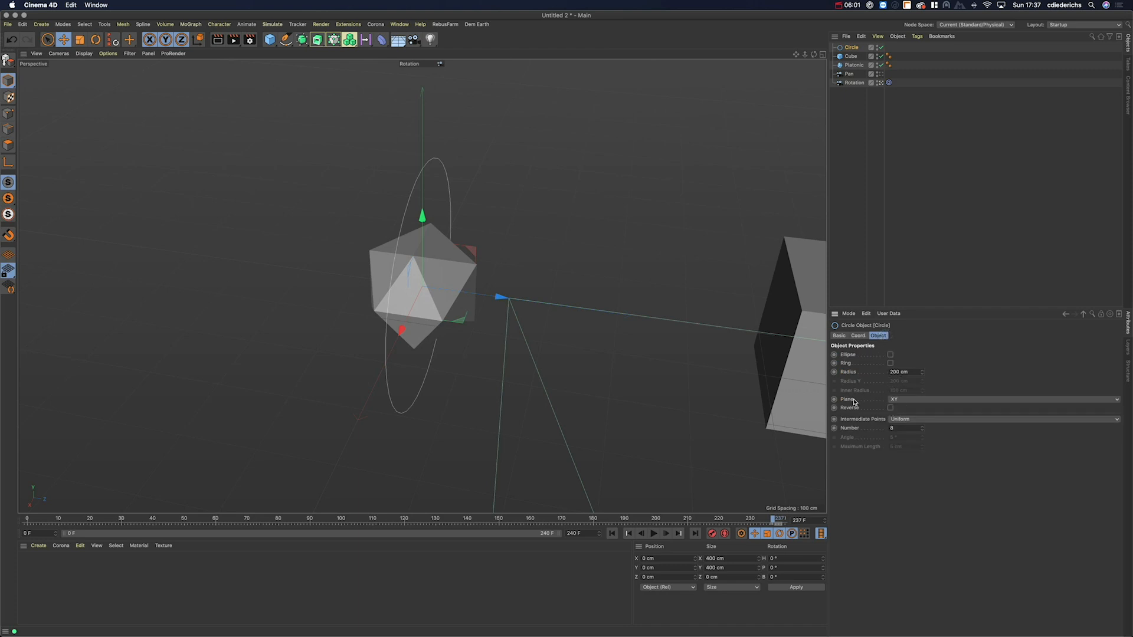
left_click(908, 399)
left_click(904, 429)
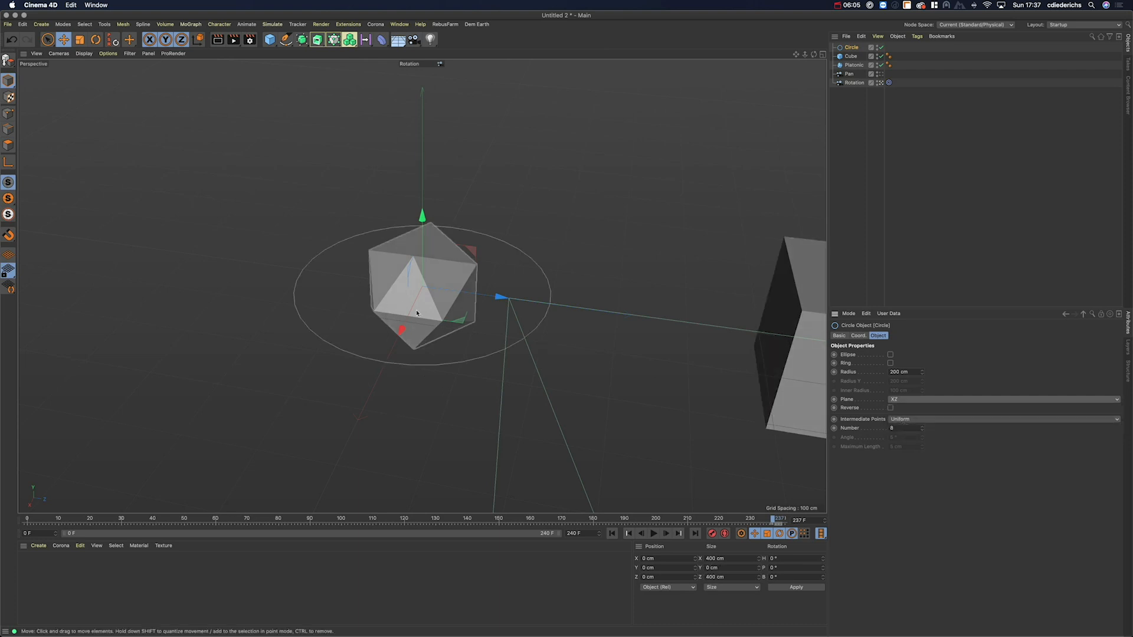
left_click_drag(922, 373, 922, 372)
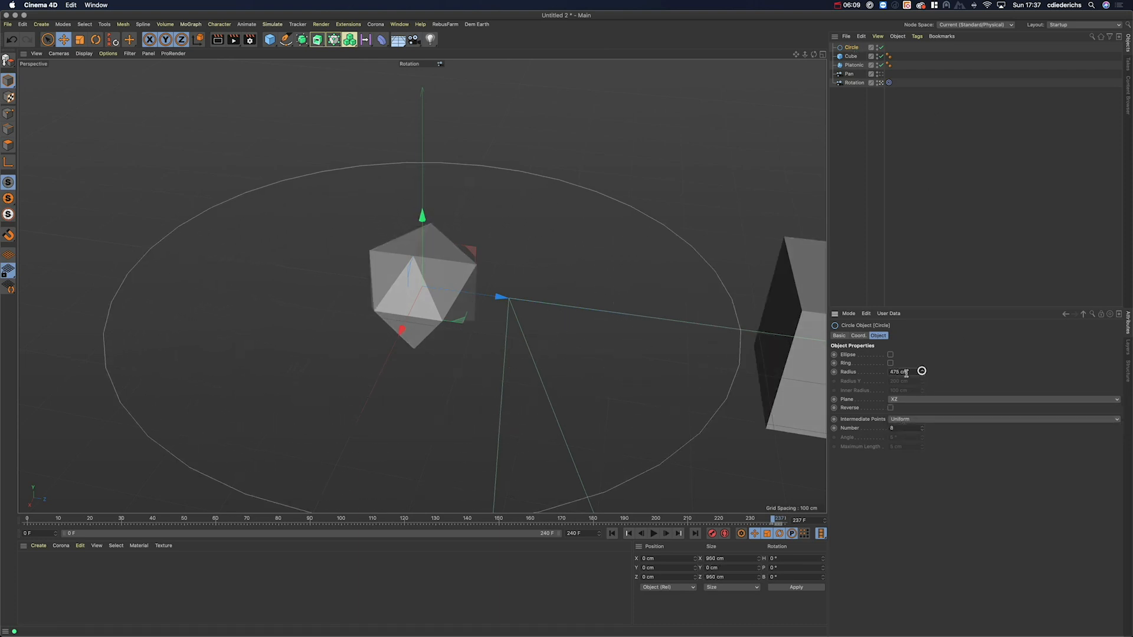
scroll(495, 413, "down", 5)
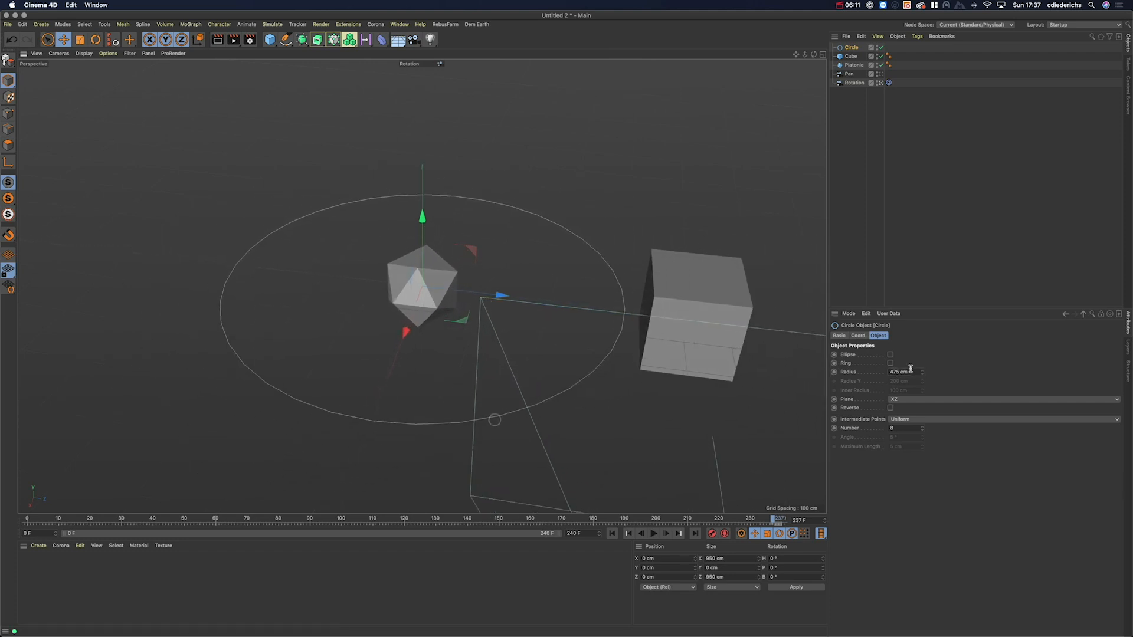
left_click_drag(922, 371, 922, 371)
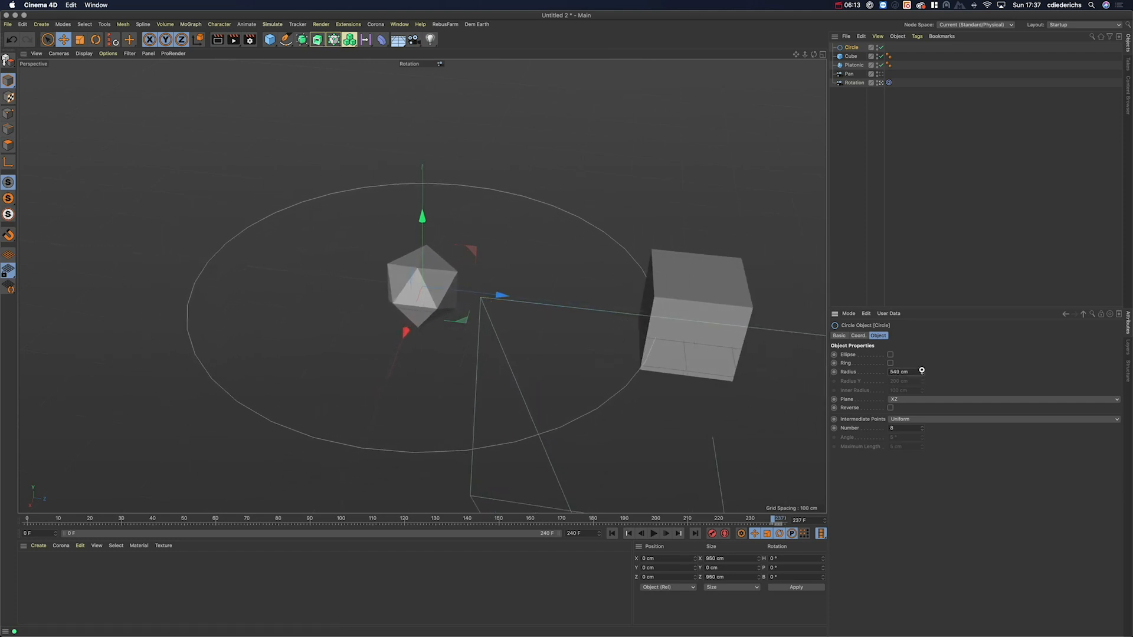
Step: Raise the circle to about Y 319 cm, above the Platonic
left_click_drag(422, 217, 420, 117, "alt")
key("super+z")
left_click_drag(422, 213, 421, 77)
left_click_drag(440, 134, 425, 106, "alt")
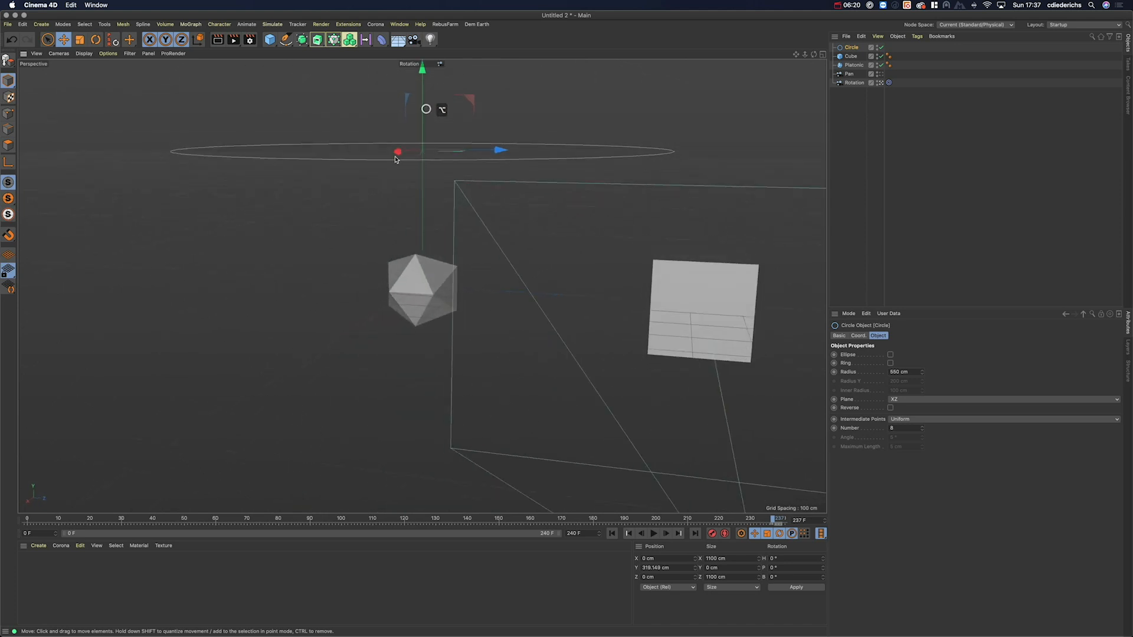
left_click_drag(667, 141, 665, 167, "alt")
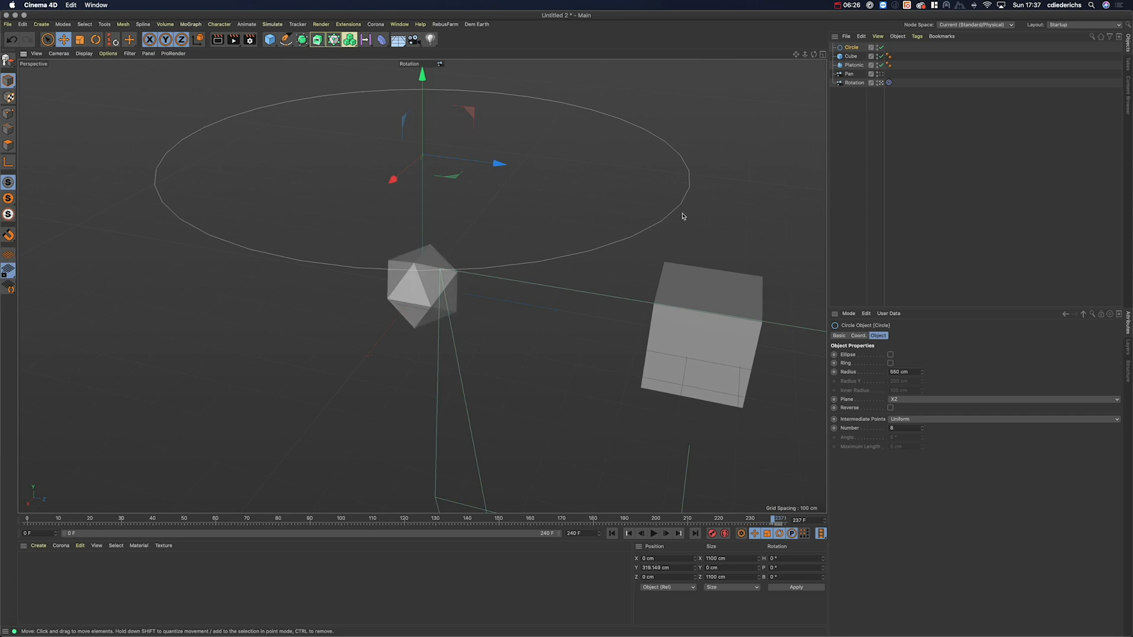
left_click(854, 83)
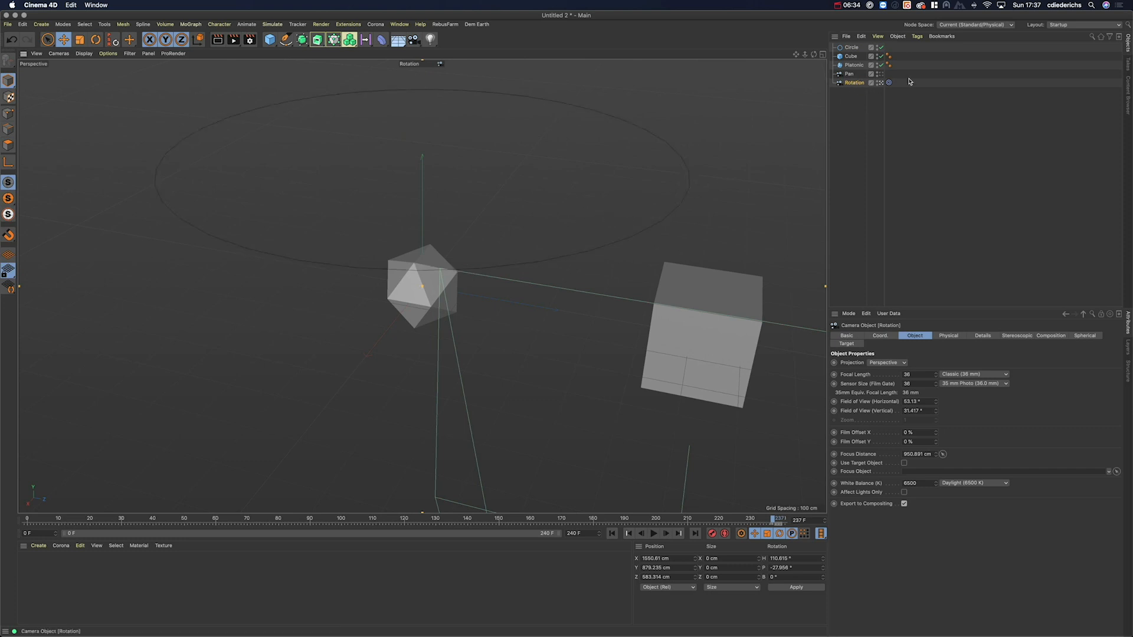
Step: Give the Rotation camera an Align to Spline tag and link the Circle as its Spline Path
right_click(853, 84)
mouse_move(891, 90)
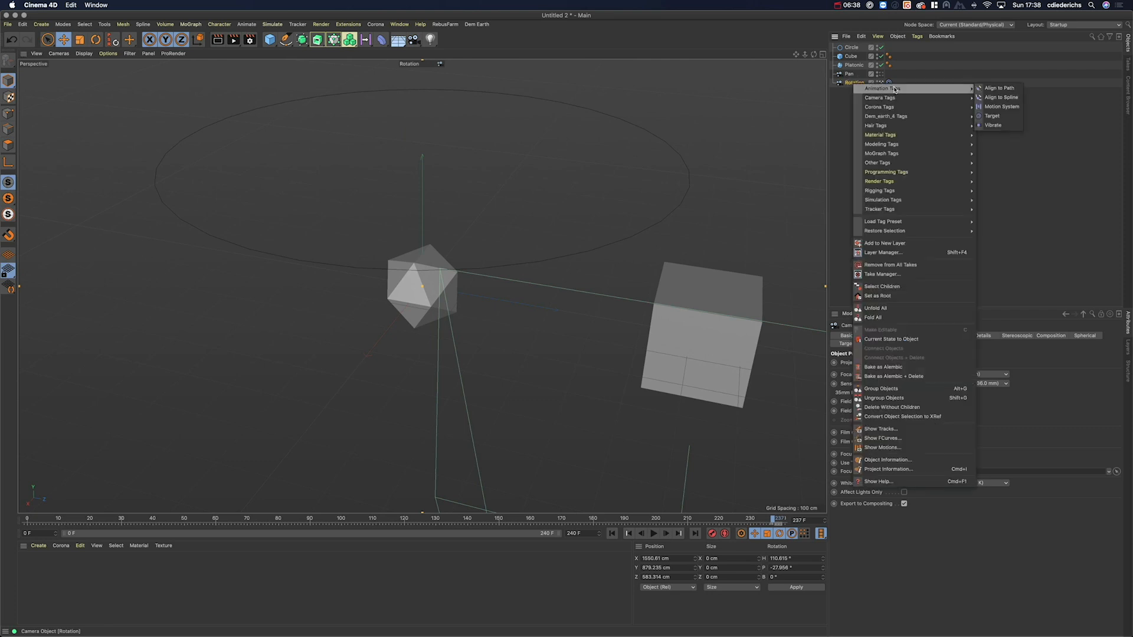
left_click(1001, 97)
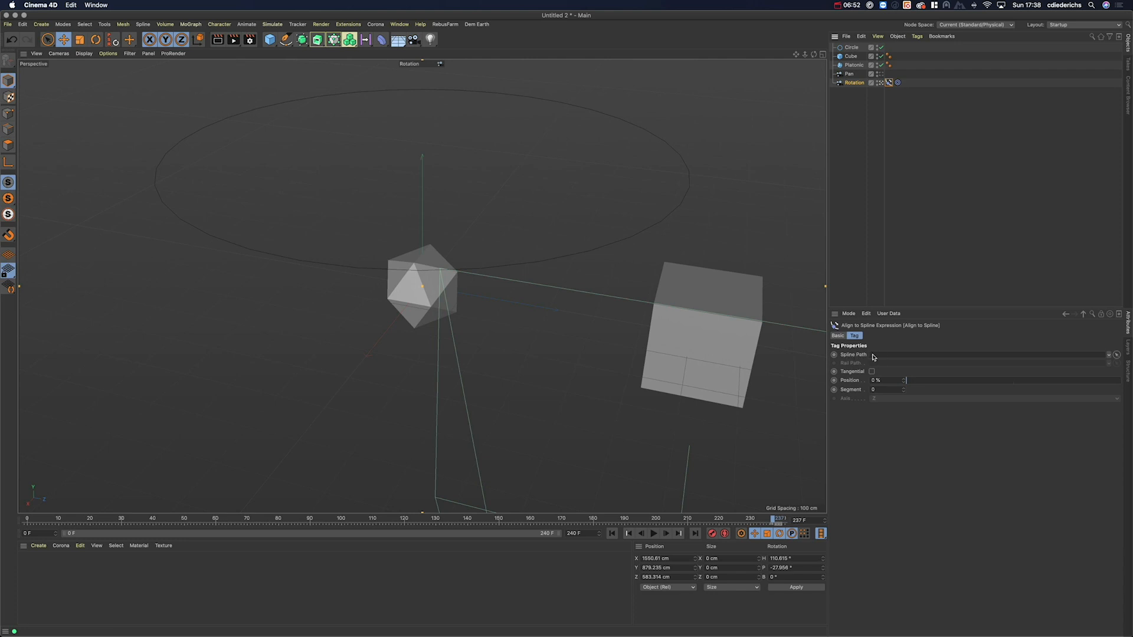
left_click_drag(851, 47, 885, 356)
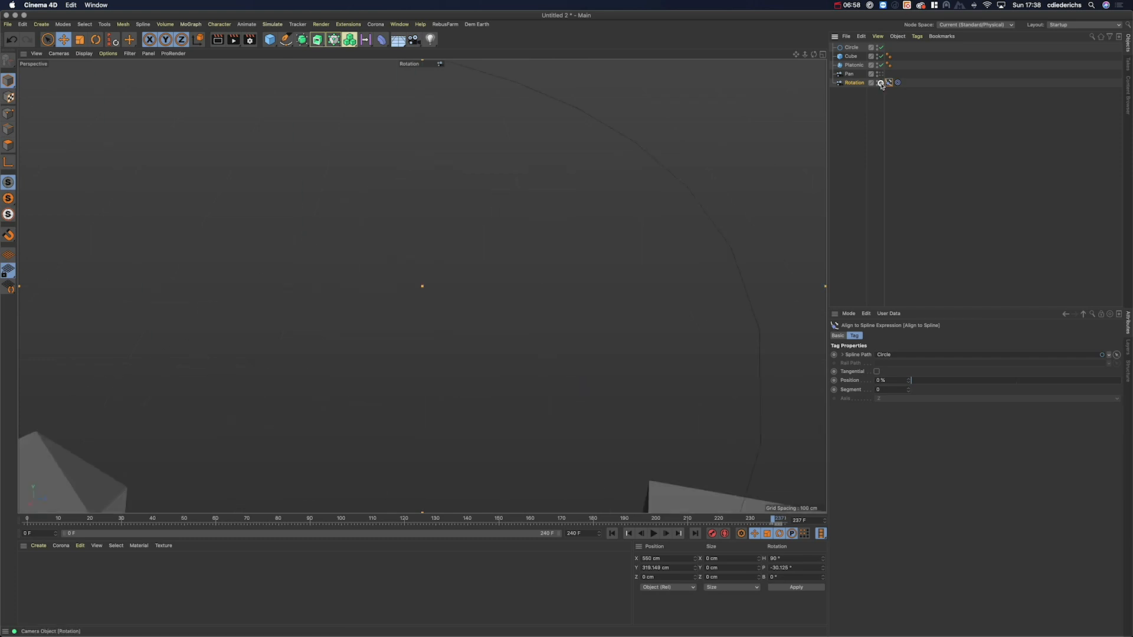
scroll(313, 293, "down", 5)
scroll(294, 293, "up", 2)
left_click_drag(294, 293, 472, 235, "alt")
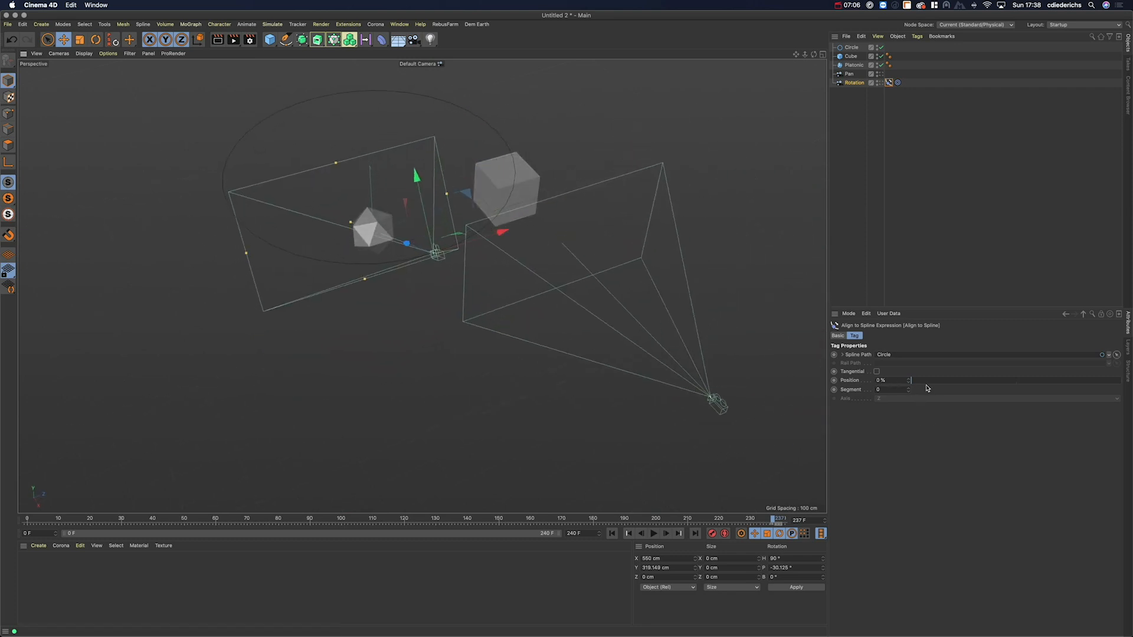
mouse_move(916, 384)
left_mouse_down()
mouse_move(1096, 380)
mouse_move(893, 393)
left_mouse_up()
Step: Keyframe the spline Position at 0% on frame 120 and about 50% on frame 240
left_click(406, 519)
mouse_move(403, 313)
left_mouse_down("alt")
mouse_move(385, 305)
mouse_move(413, 318)
left_mouse_up("alt")
middle_click_drag(396, 305, 438, 345, "alt")
right_click_drag(436, 309, 446, 298, "alt")
left_click_drag(446, 297, 421, 277, "alt")
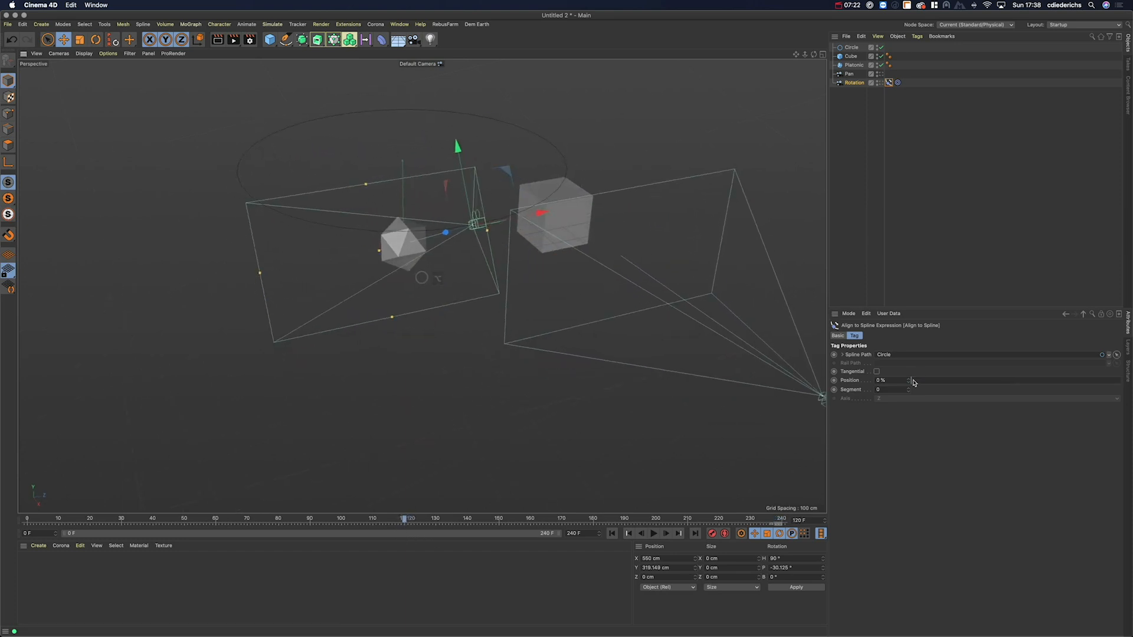
left_click(833, 381)
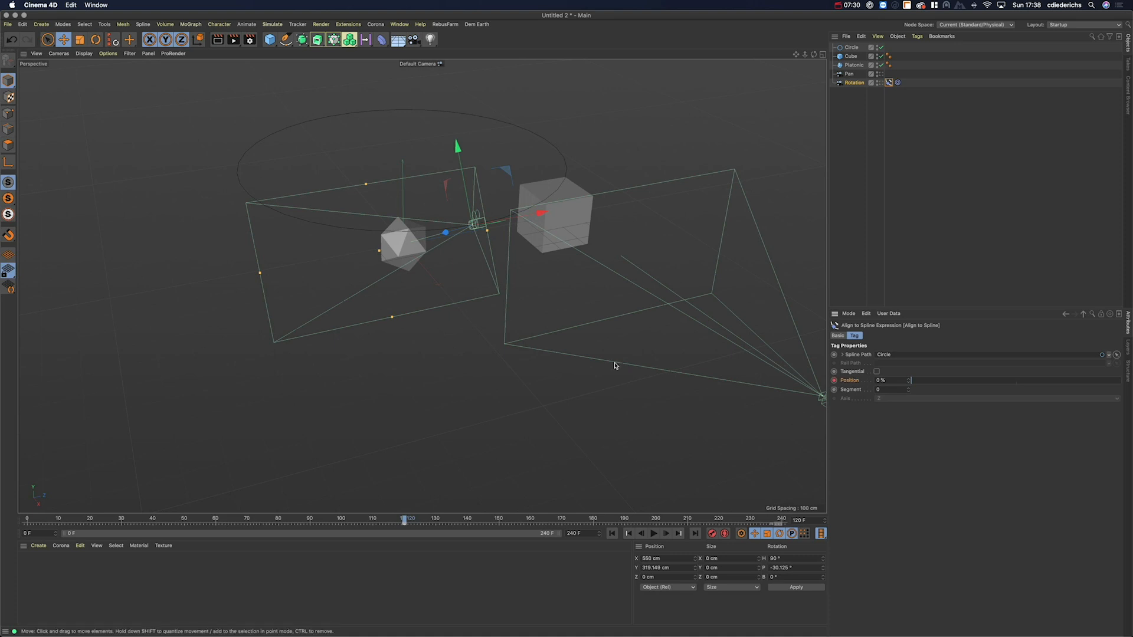
left_click(783, 521)
left_click_drag(929, 382, 1017, 390)
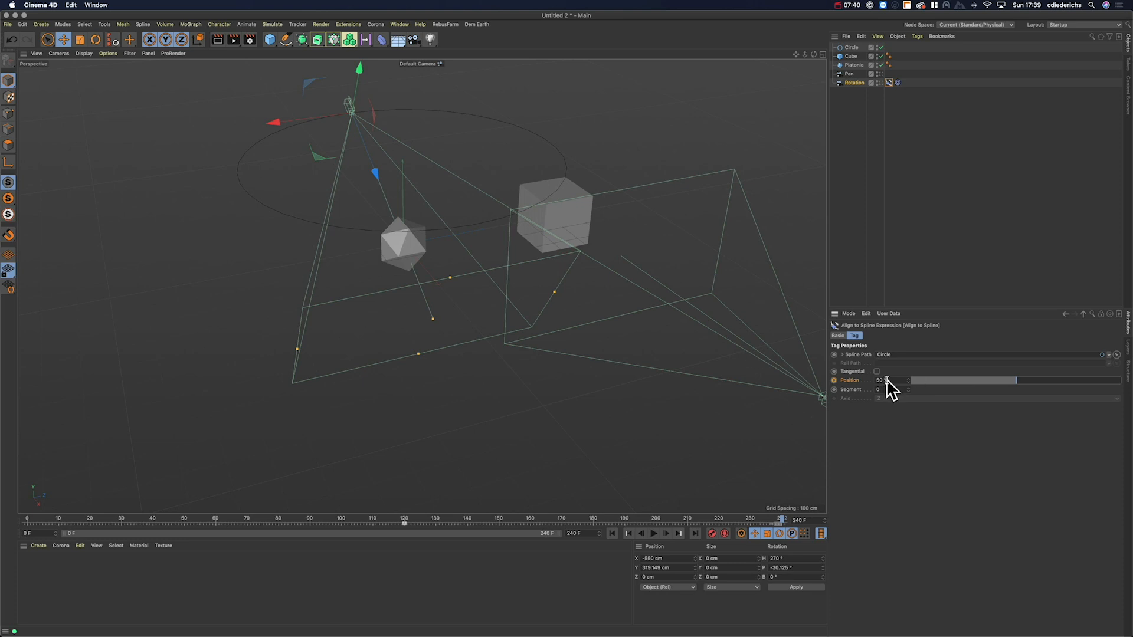
left_click(833, 380)
Step: Preview the camera orbit by playing the animation through the Rotation and Pan cameras
left_click_drag(781, 520, 406, 536)
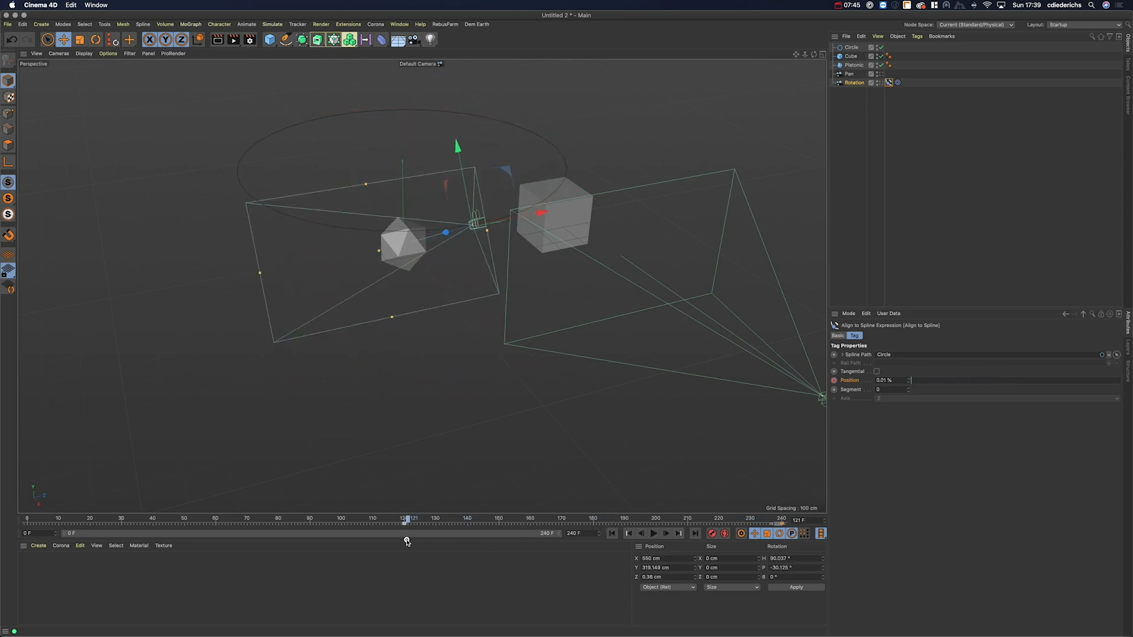
left_click(888, 82)
left_click(653, 533)
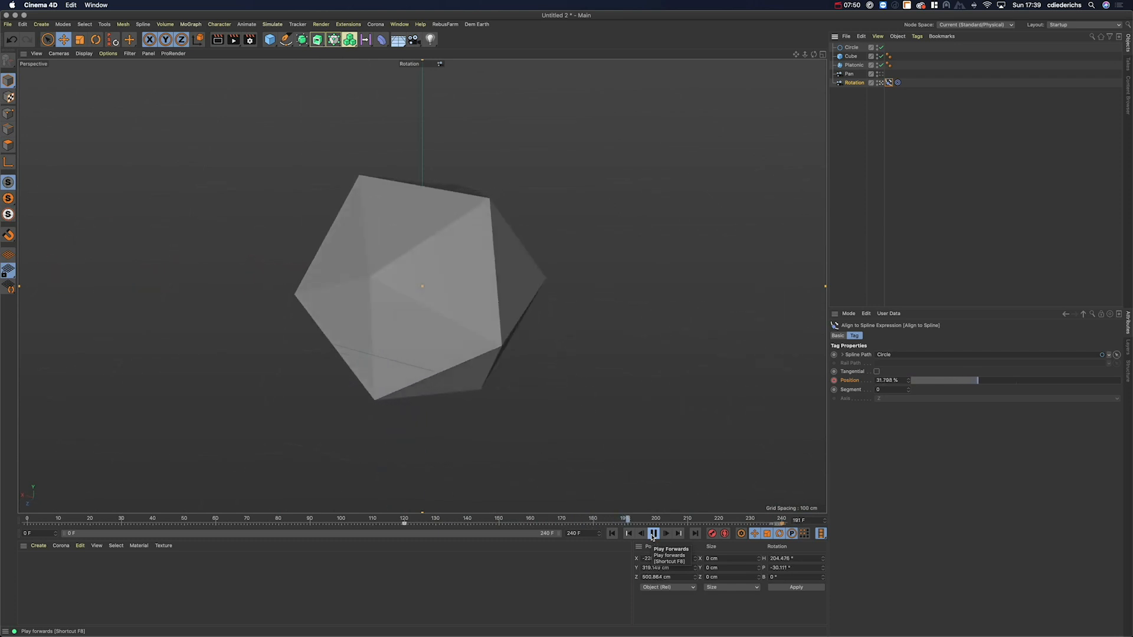
left_click(653, 533)
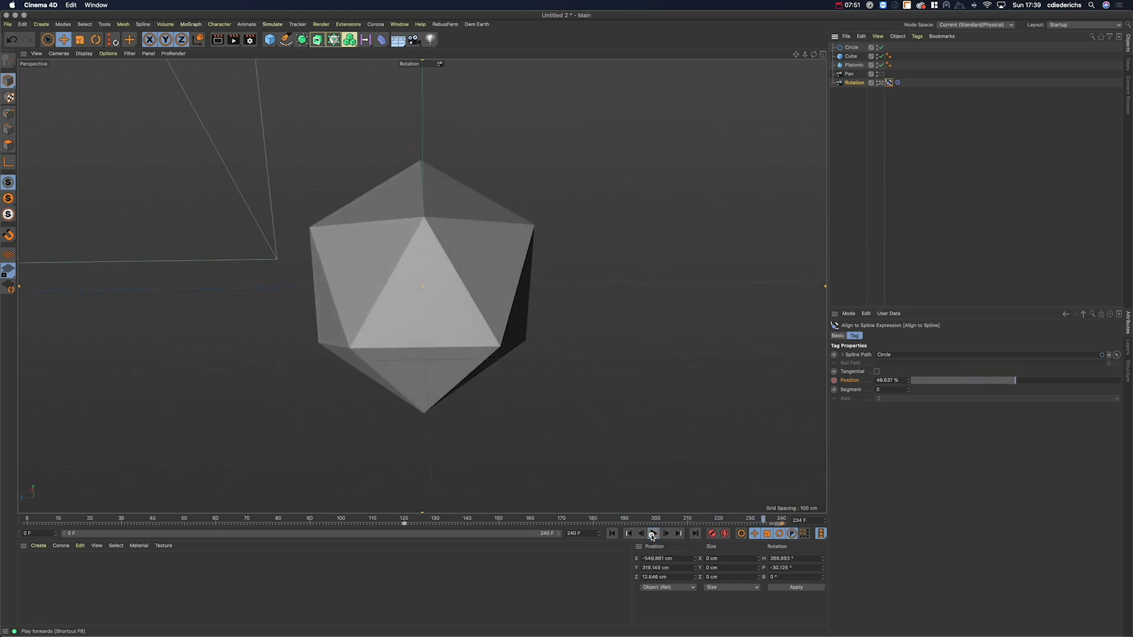
left_click(613, 534)
left_click(880, 74)
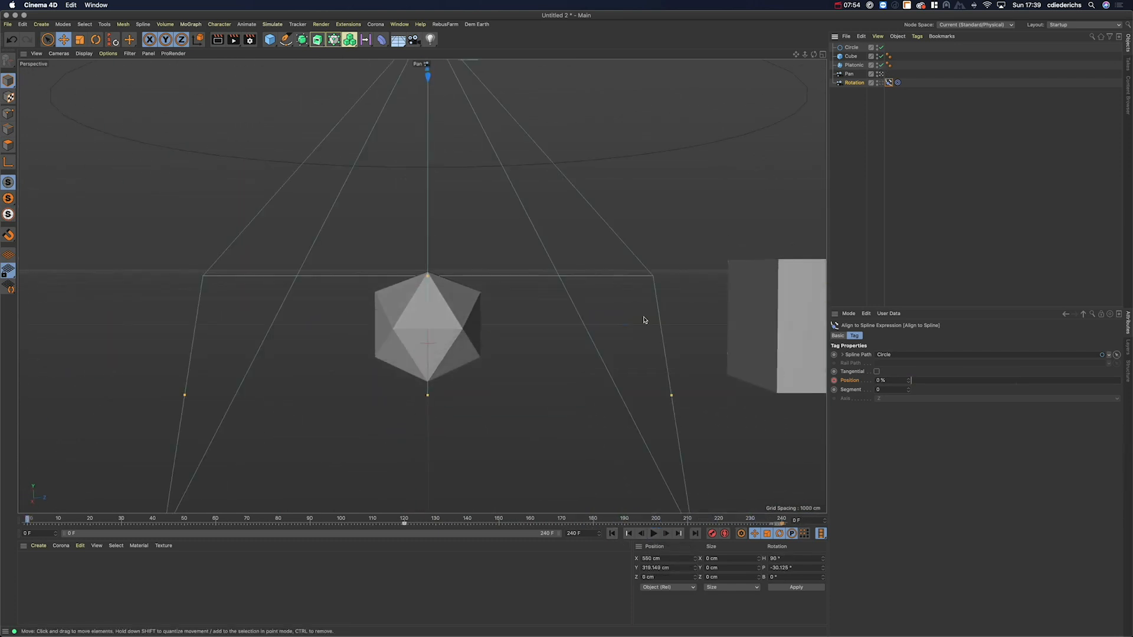
left_click(653, 533)
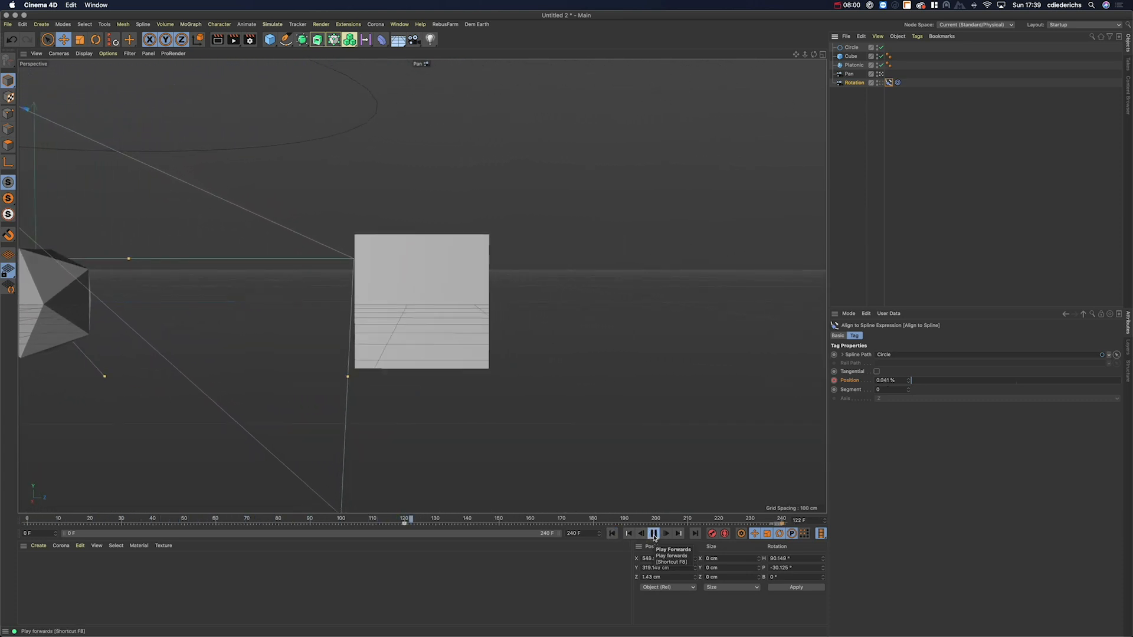
left_click(653, 533)
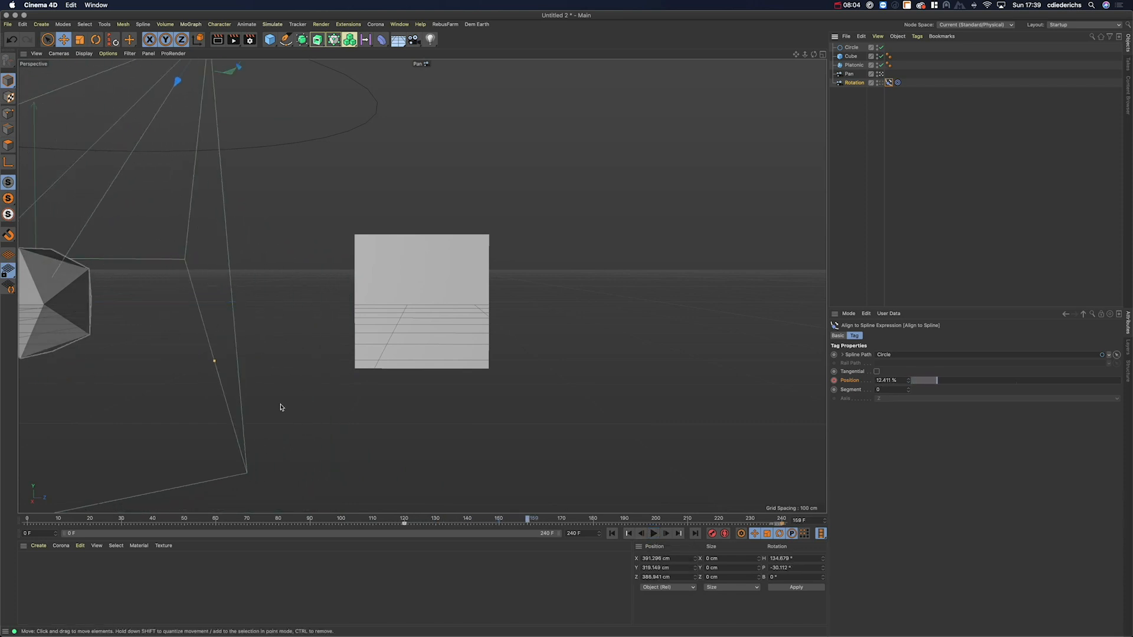
mouse_move(405, 519)
left_mouse_down()
mouse_move(37, 534)
mouse_move(783, 523)
mouse_move(399, 525)
mouse_move(417, 537)
mouse_move(405, 537)
left_mouse_up()
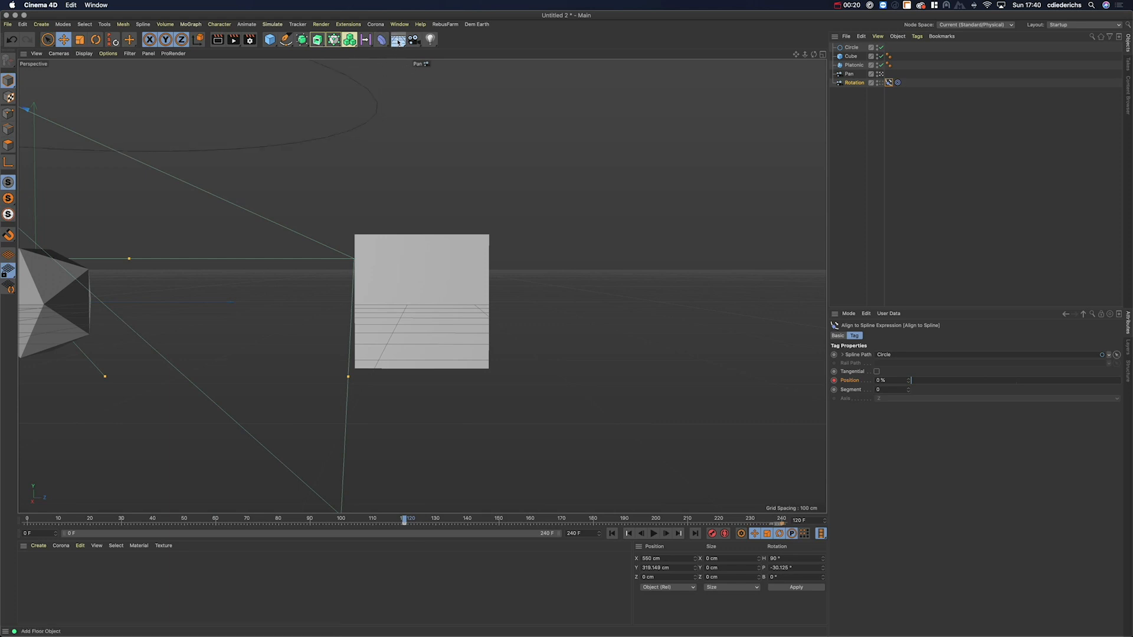
Step: Add a Stage object and keyframe its Camera as Pan at frame 0
left_click(399, 42)
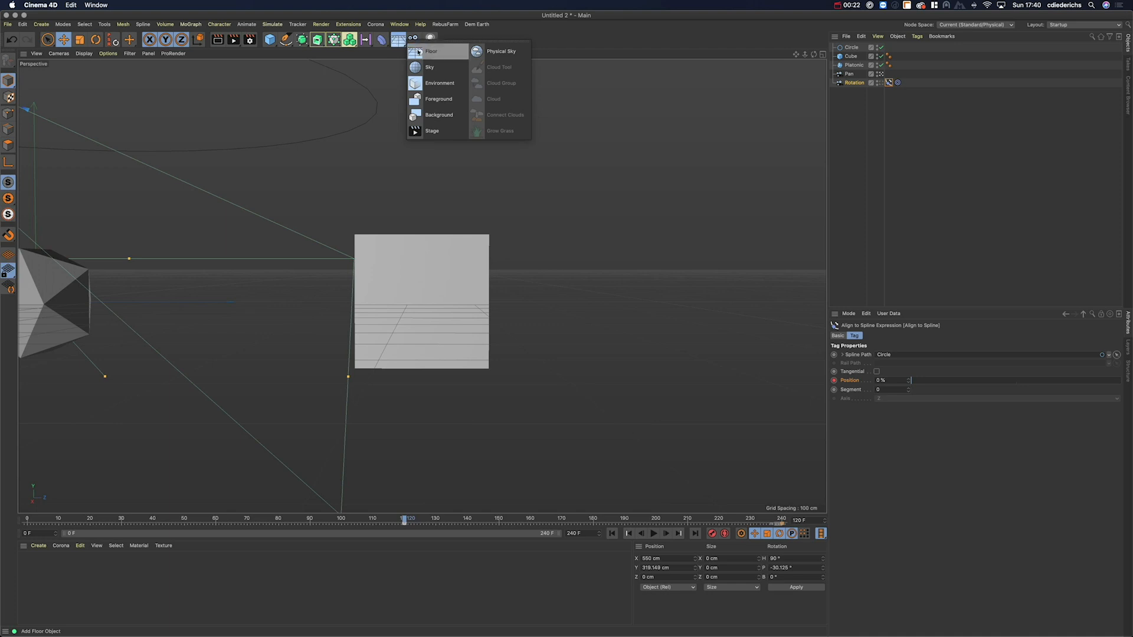
left_click(439, 132)
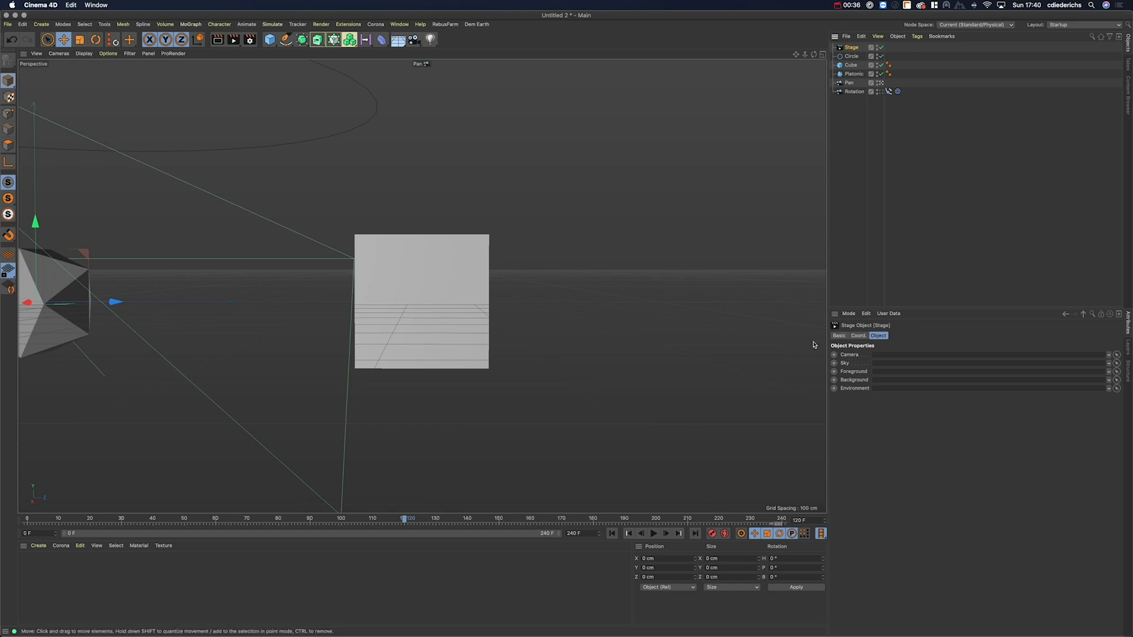
left_click_drag(403, 520, 26, 532)
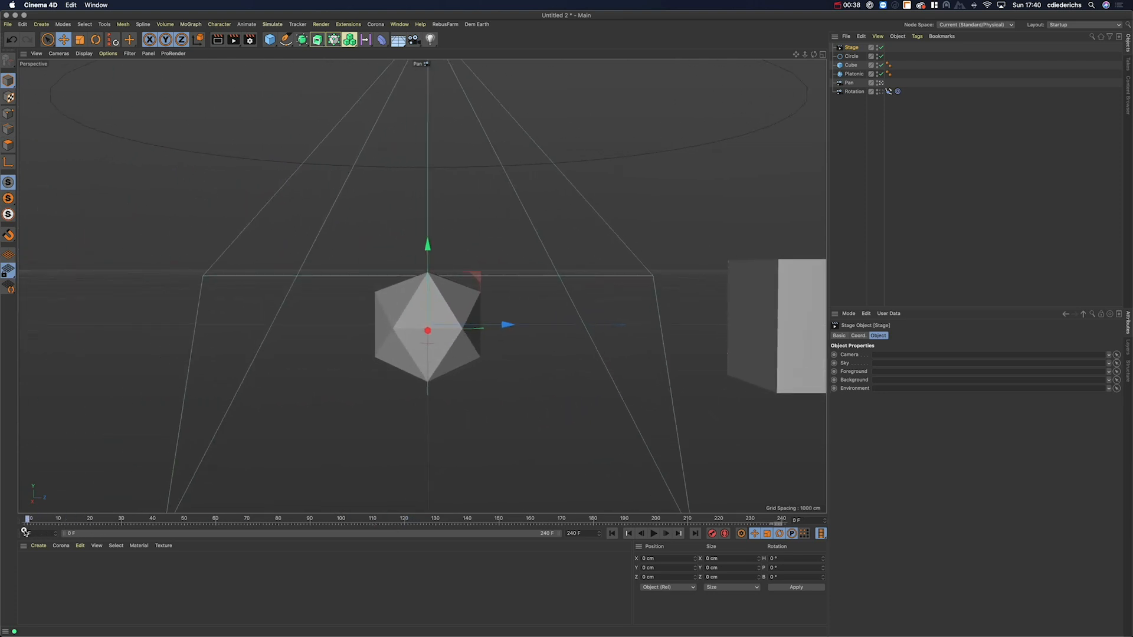
left_click_drag(849, 85, 886, 355)
left_click(835, 354)
left_click_drag(27, 522, 404, 529)
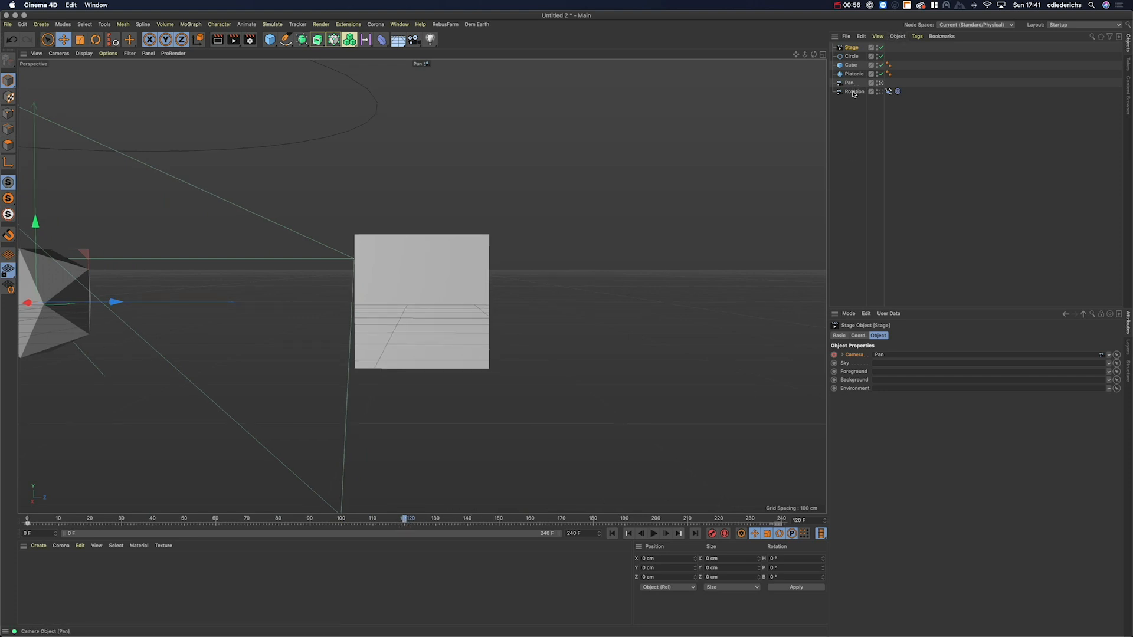
Step: Keyframe the Stage Camera to Rotation at frame 120 and play back to check the switch
left_click_drag(851, 95, 885, 359)
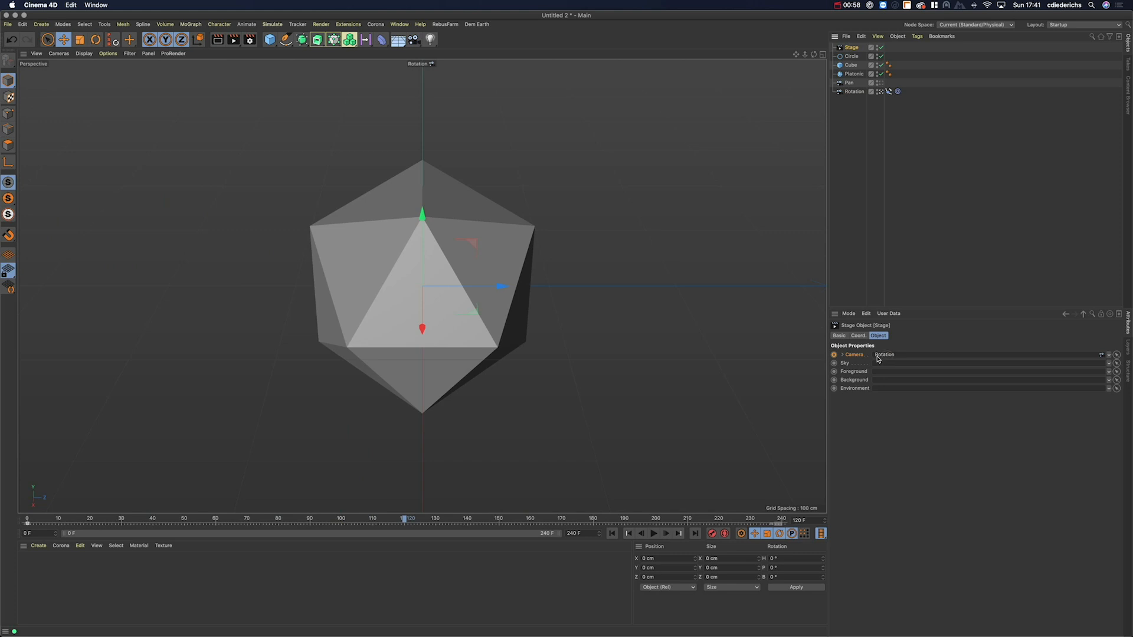
left_click(833, 355)
left_click_drag(404, 521, 397, 520)
left_click(654, 534)
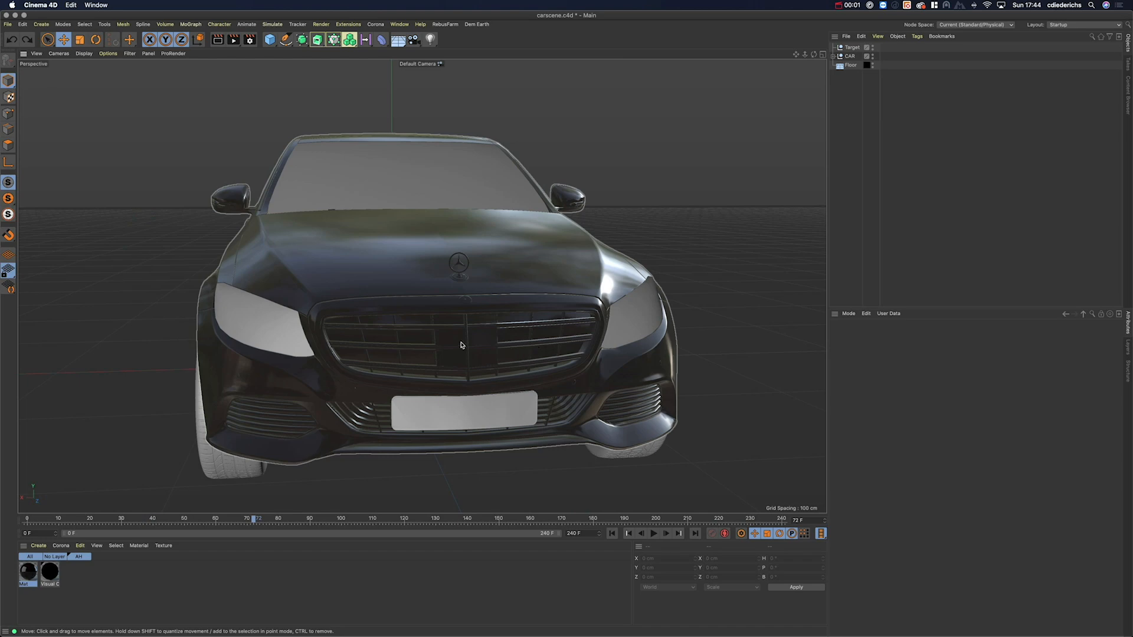
left_click_drag(462, 345, 361, 357, "alt")
left_click_drag(460, 366, 478, 384, "alt")
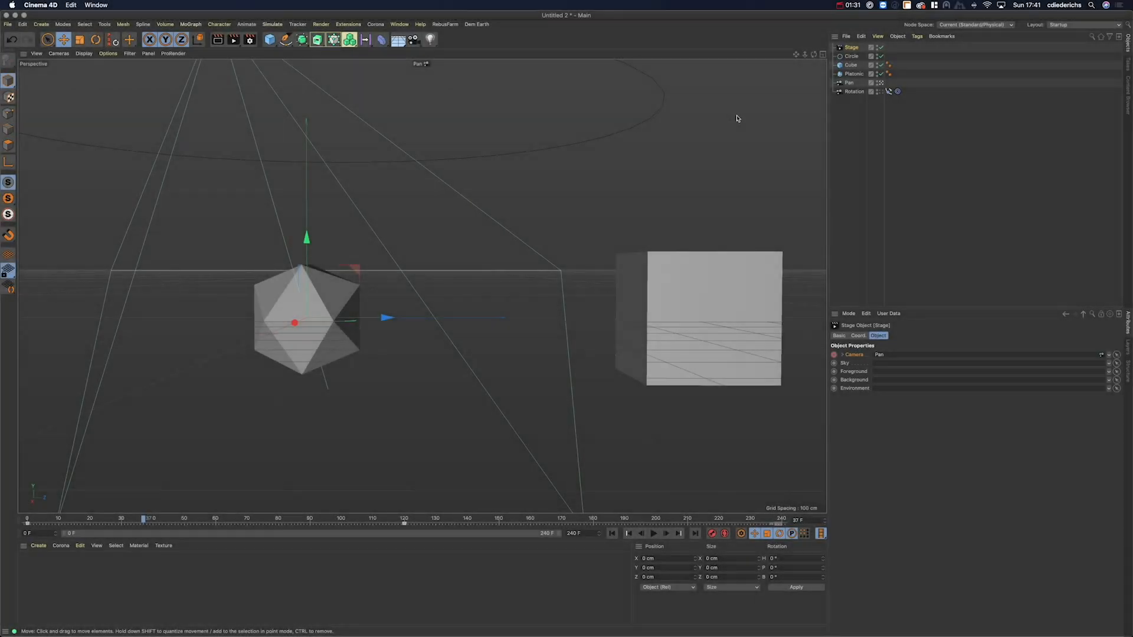